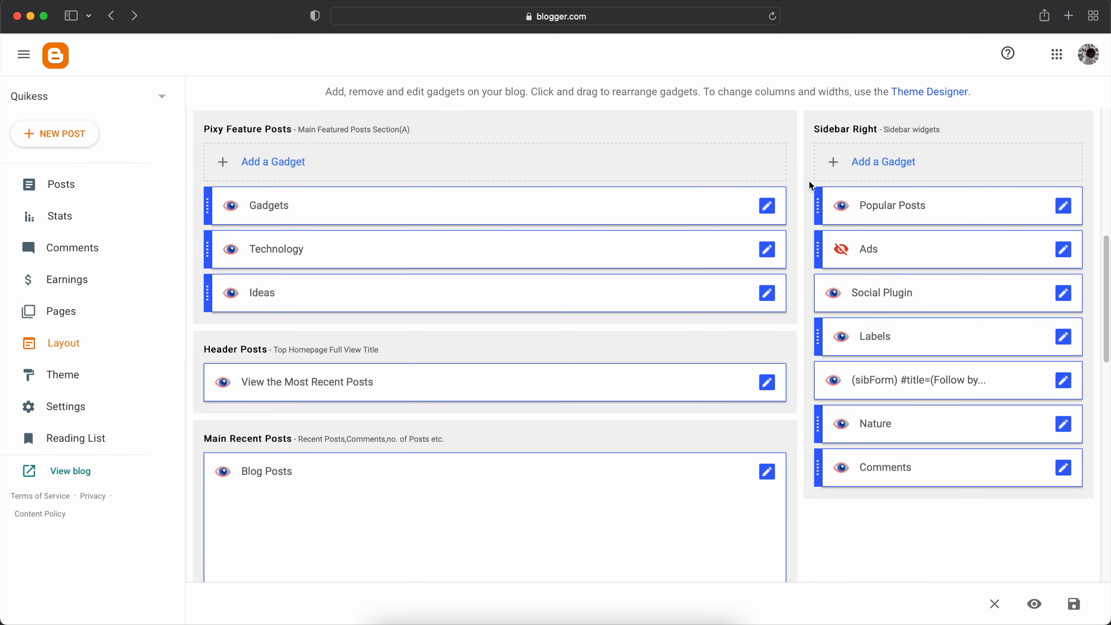
Step: Start a new blog post and title it "Blogging Website Tutorial"
scroll(787, 353, down, 1)
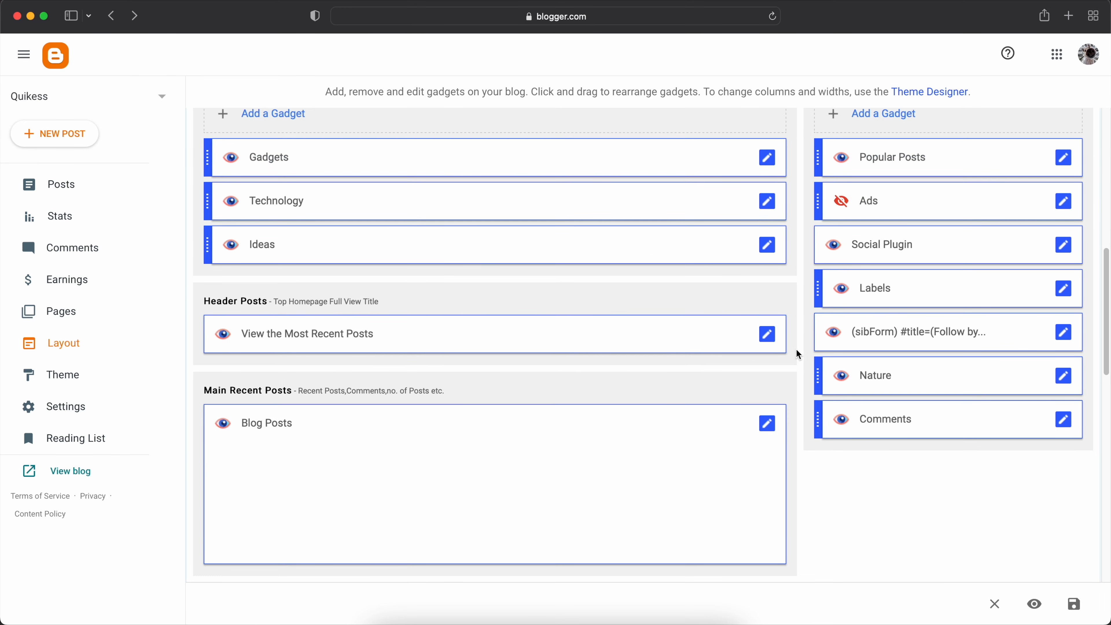
scroll(804, 355, up, 5)
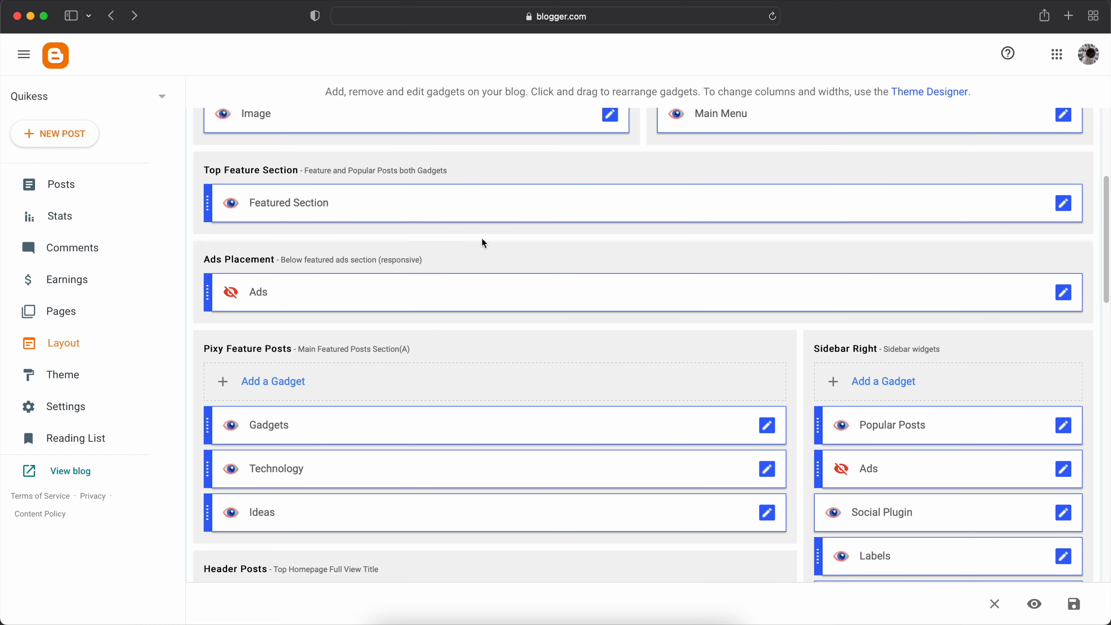
click(62, 195)
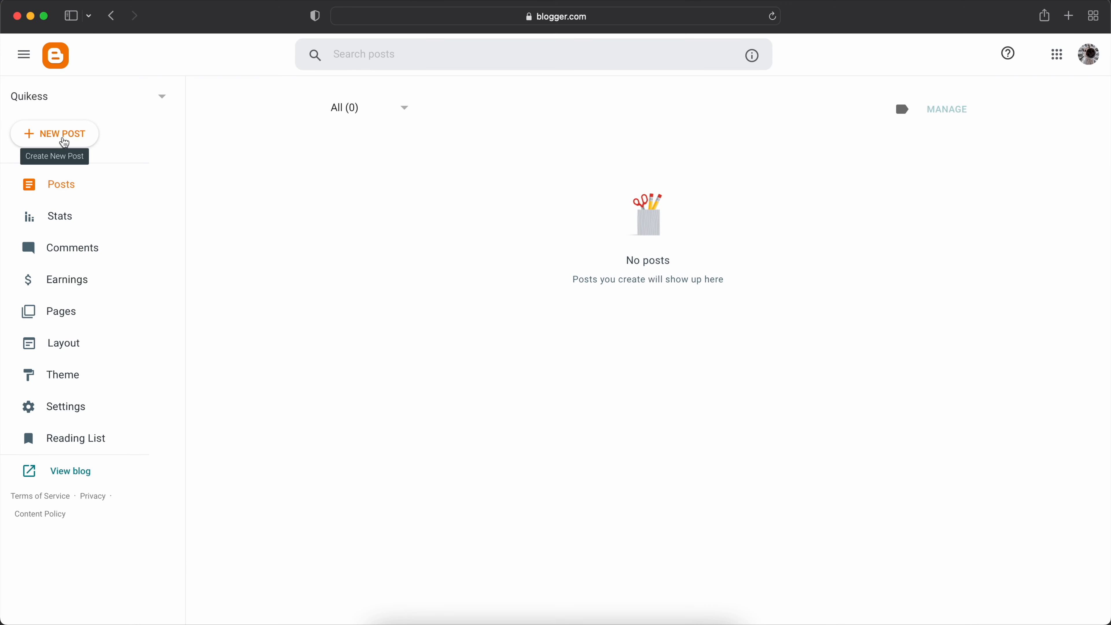
click(57, 141)
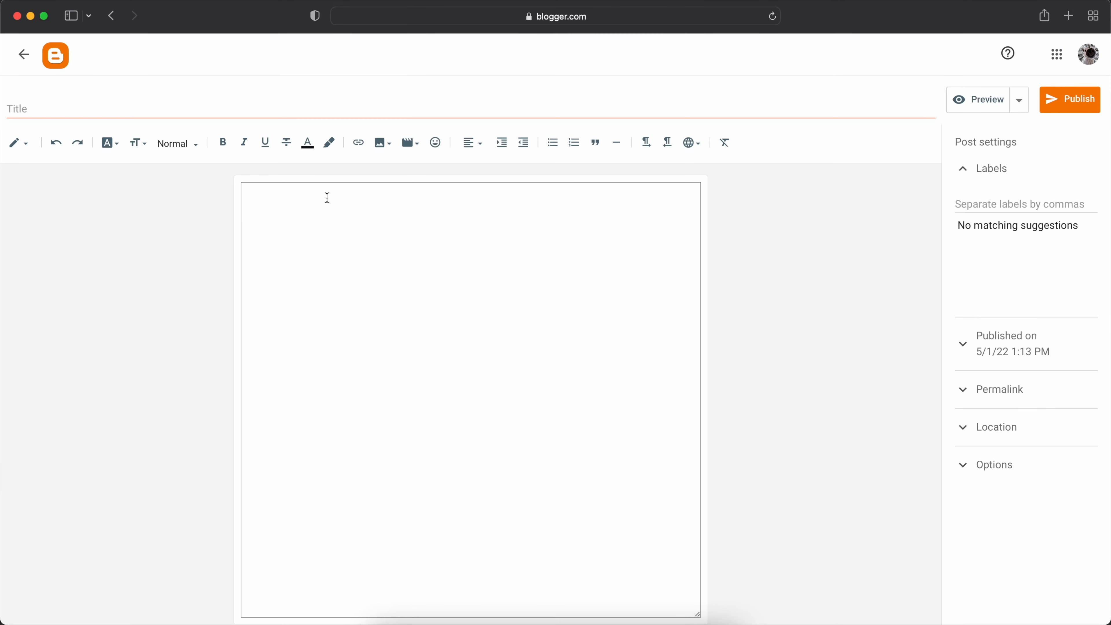
click(196, 113)
text(Snapchat Tuto)
key(super+a)
text(Web)
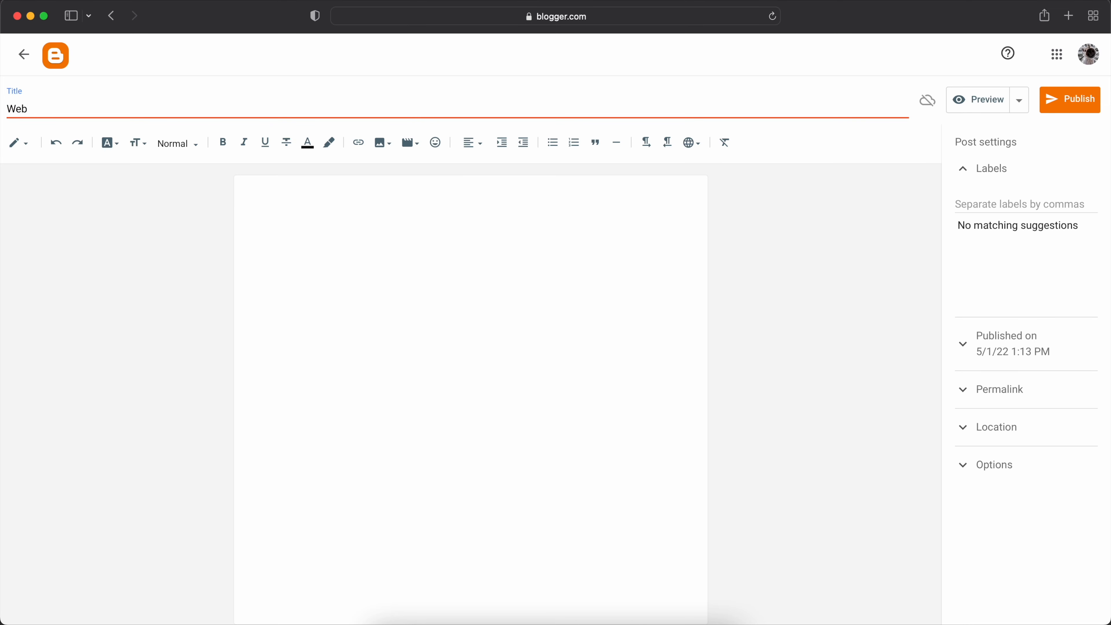
text(site Tutorial)
key(super+Left)
text(Blogging)
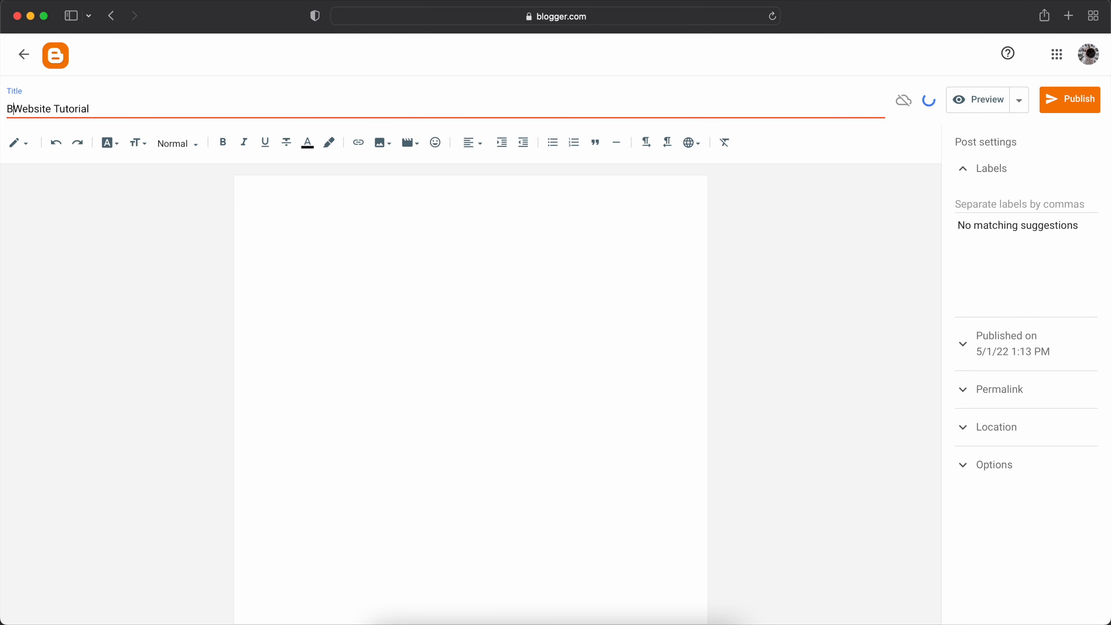
Step: Write the heading "How to a create free blogging website" above the paragraph "This is our first post." in the post body
click(444, 219)
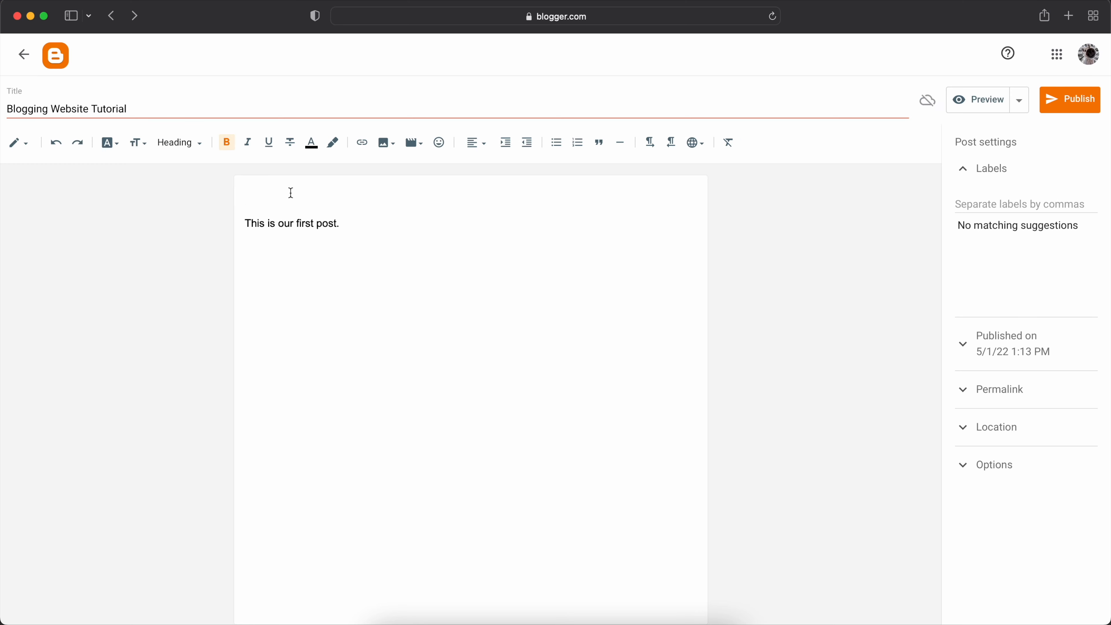
text(How to ma)
key(BackSpace)
key(BackSpace)
text(create free website)
key(alt+Left)
key(alt+Left)
key(alt+Left)
text(a)
key(alt+Right)
key(alt+Right)
key(Right)
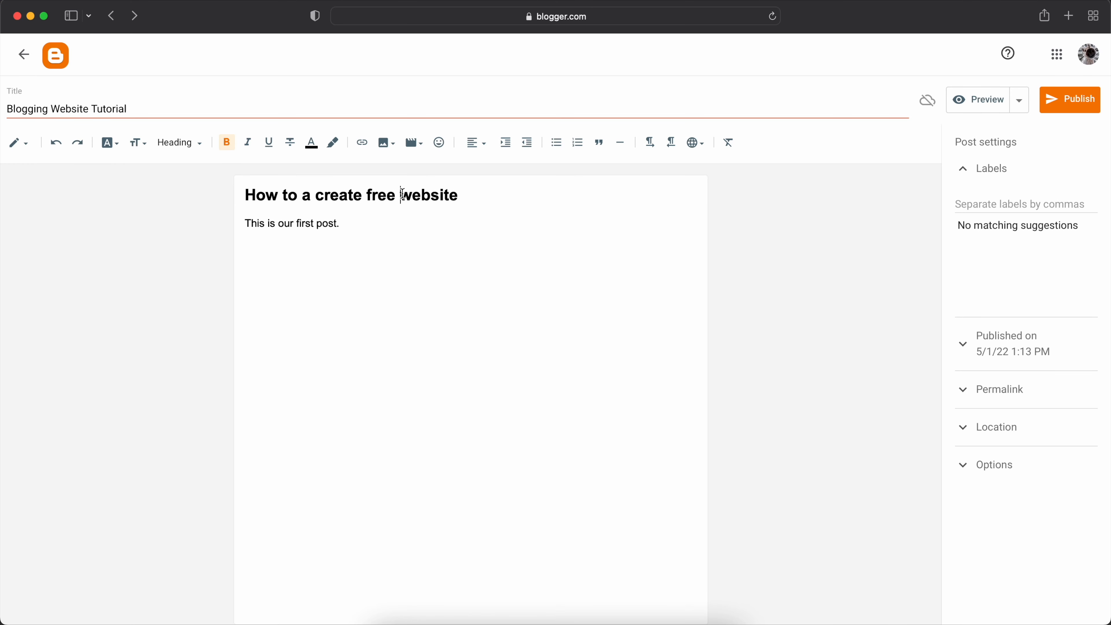
text(blogging)
Step: Insert the image "blogging quikess web tutorial.jpg" from the quikess folder in Finder below the first paragraph
click(445, 228)
click(381, 623)
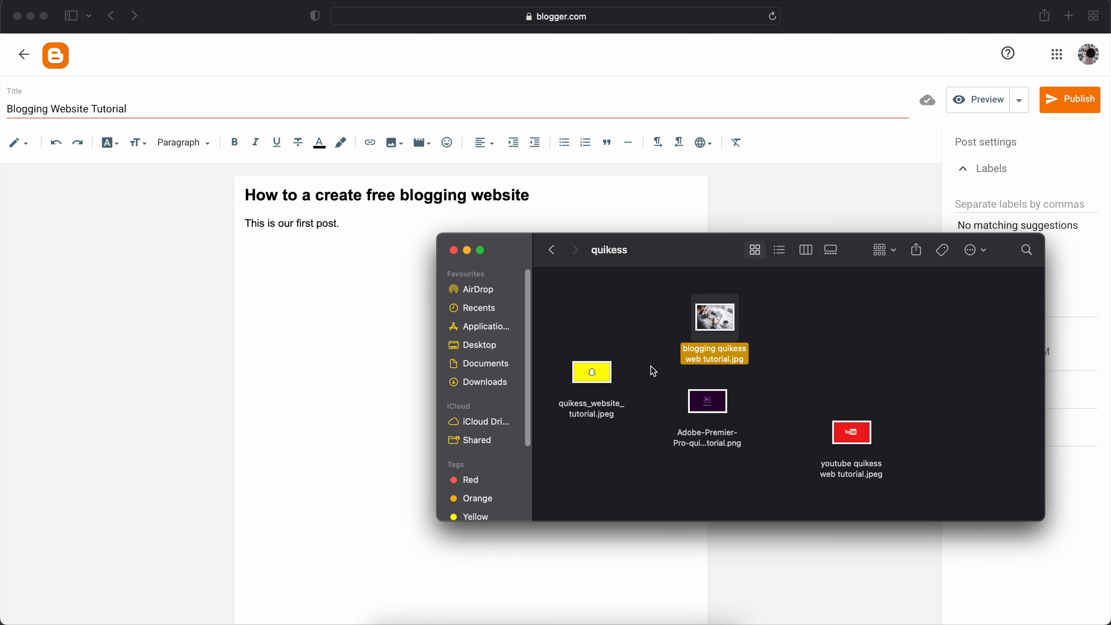
click(651, 329)
drag(725, 318, 353, 314)
click(345, 316)
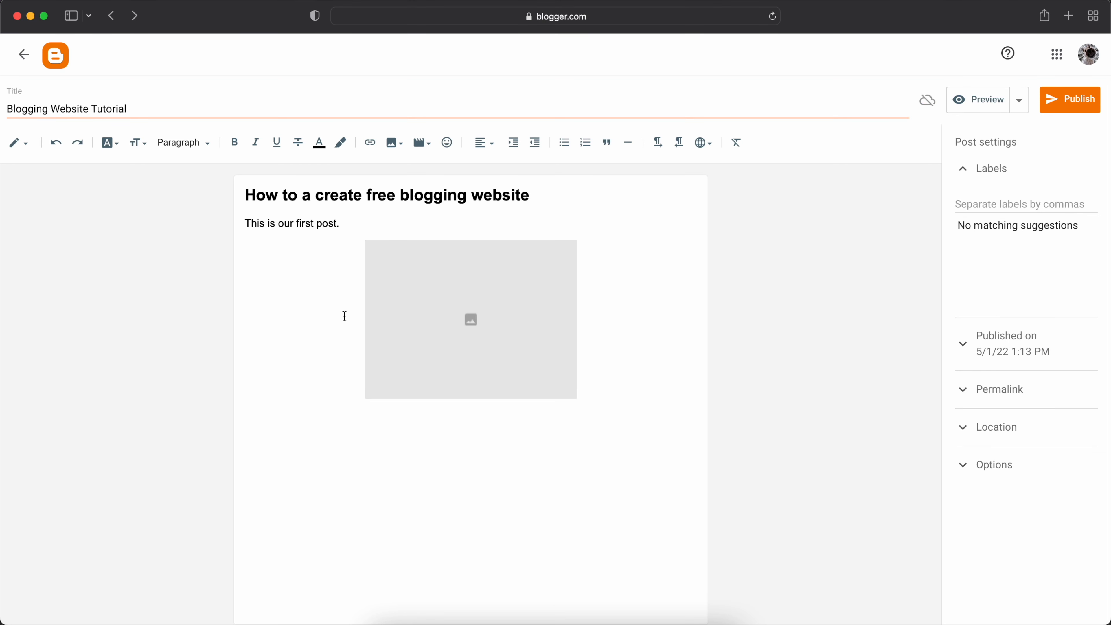
Step: Set the inserted image to Original size, leaving its alt text and title text empty, and check how it fits the post
click(497, 295)
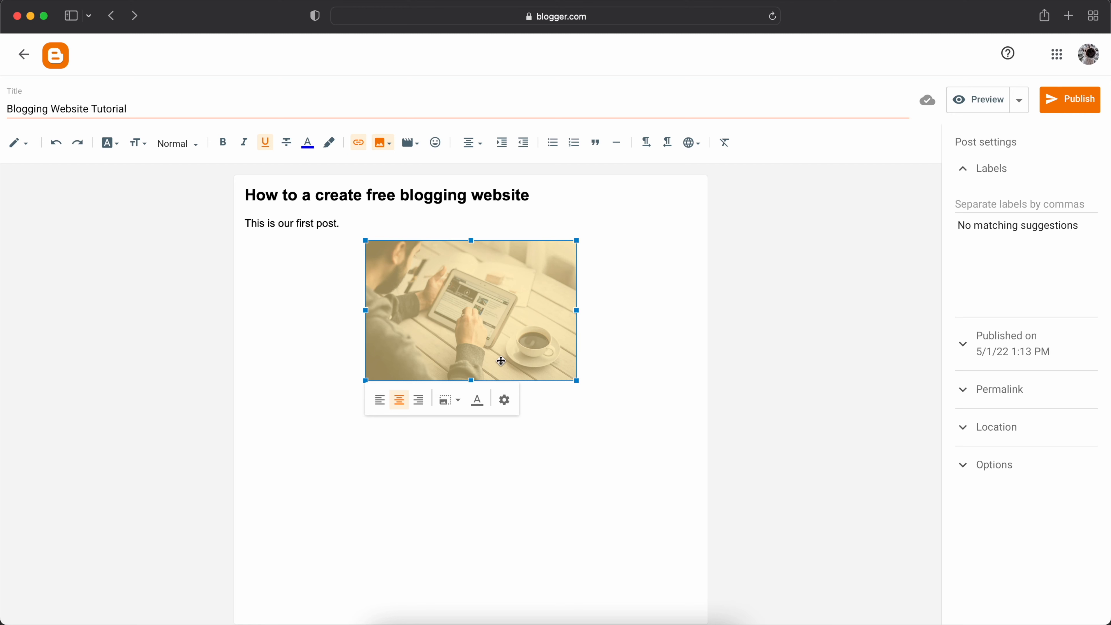
click(504, 400)
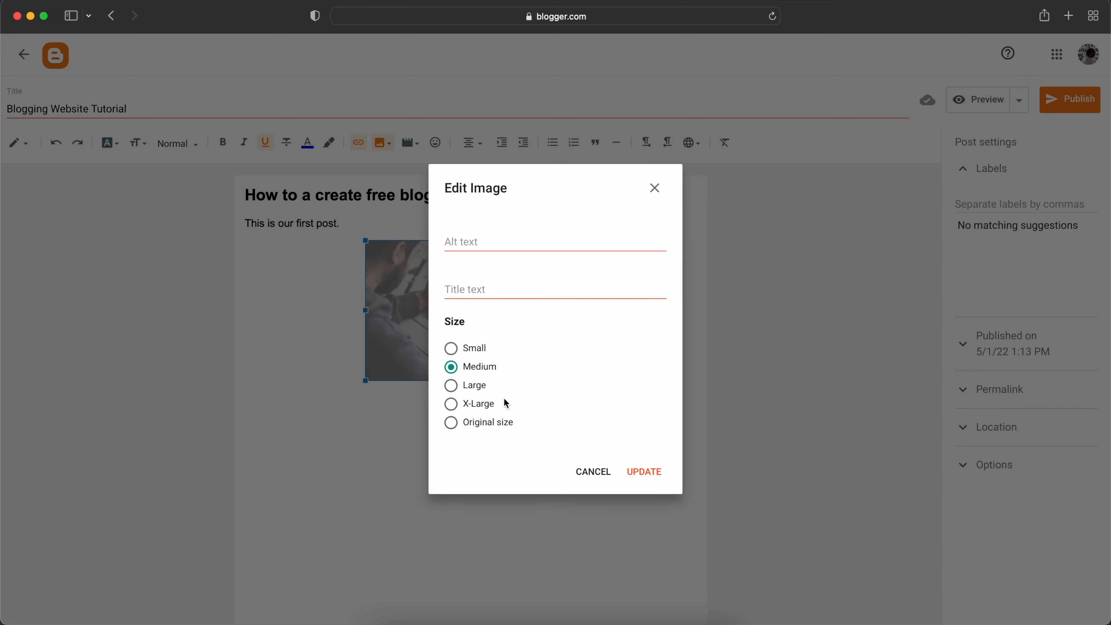
click(477, 423)
click(477, 243)
click(492, 289)
click(472, 241)
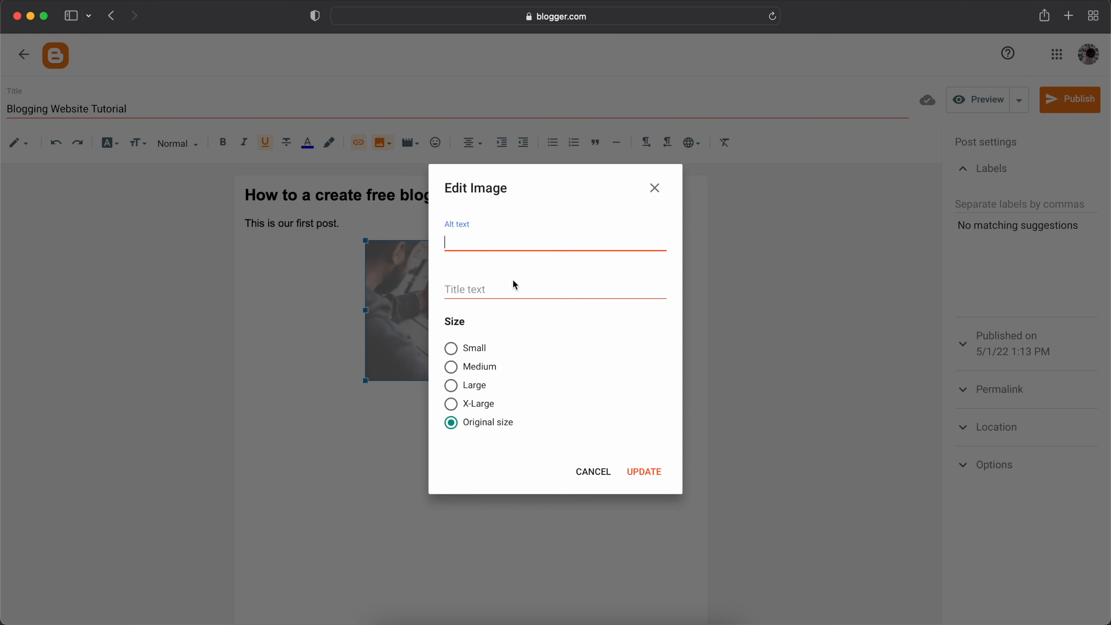
click(644, 471)
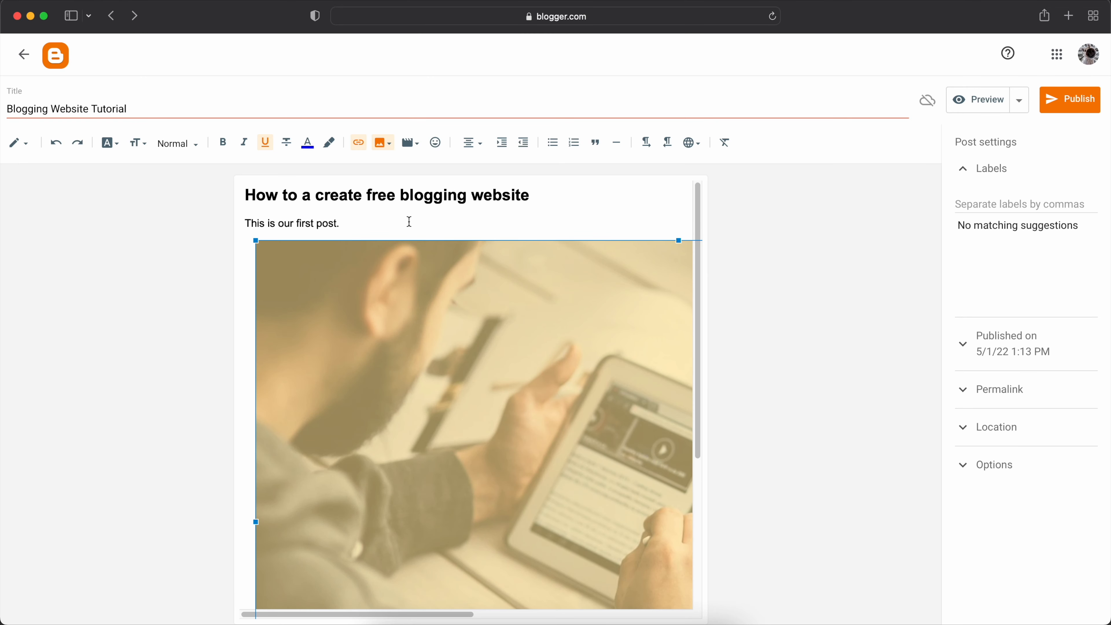
click(409, 222)
scroll(516, 362, down, 5)
scroll(516, 362, up, 5)
drag(470, 614, 378, 590)
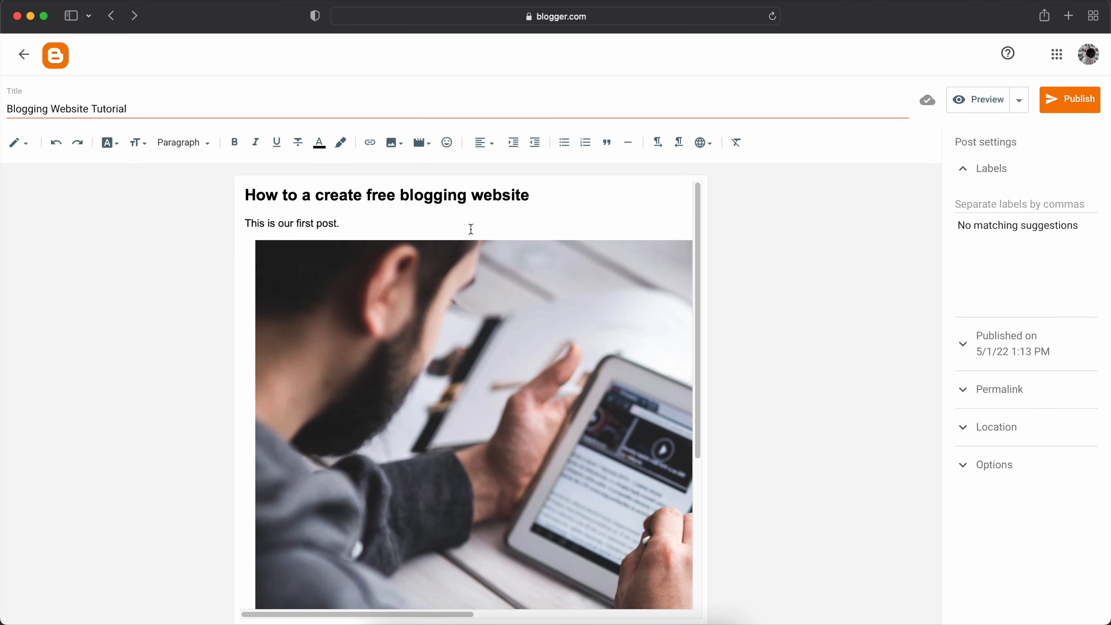
Step: Add the labels "recent, tutorials, blogging" to the post
click(1081, 102)
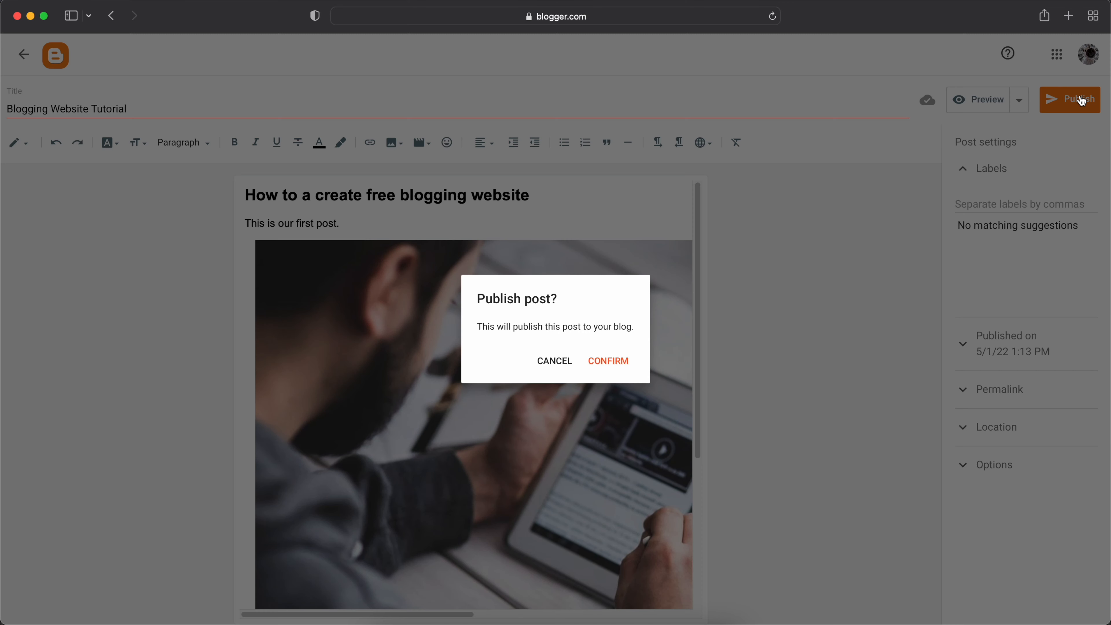
click(550, 365)
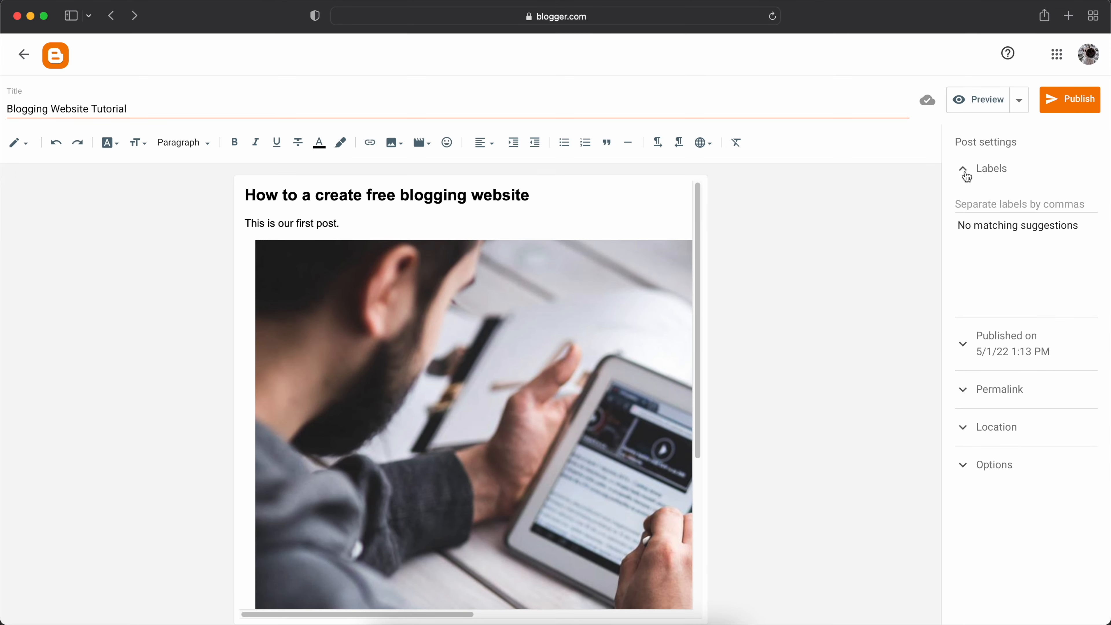
click(1015, 175)
click(1014, 176)
click(1030, 203)
text(recent,)
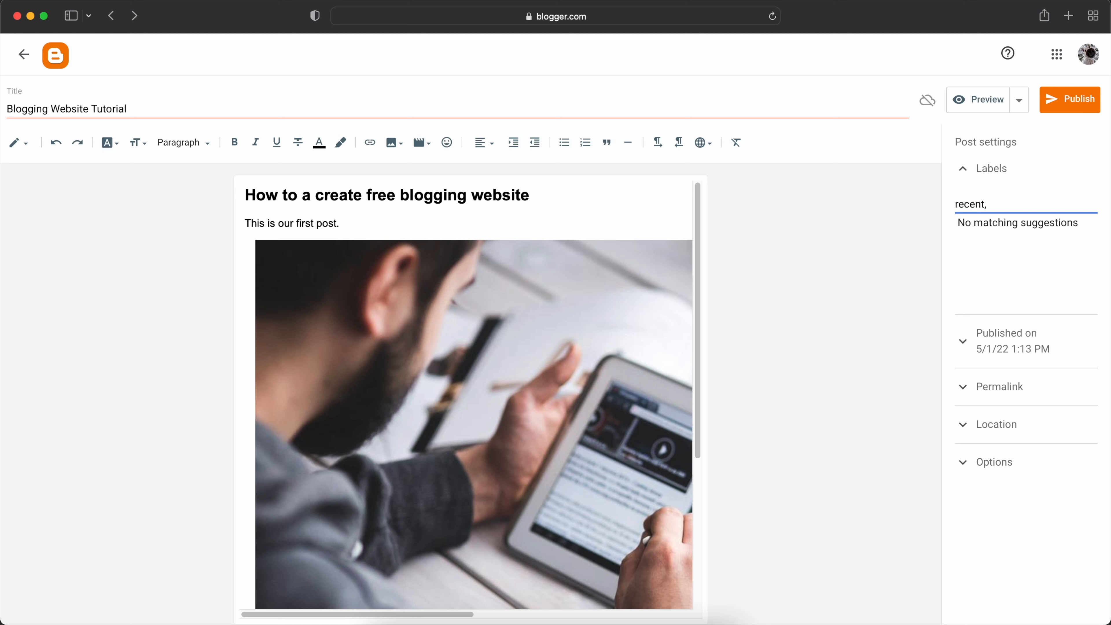
text( tutorials, blogging)
click(1048, 280)
Step: Give the post the custom permalink "blogging-website-tutorial" and publish it
click(963, 275)
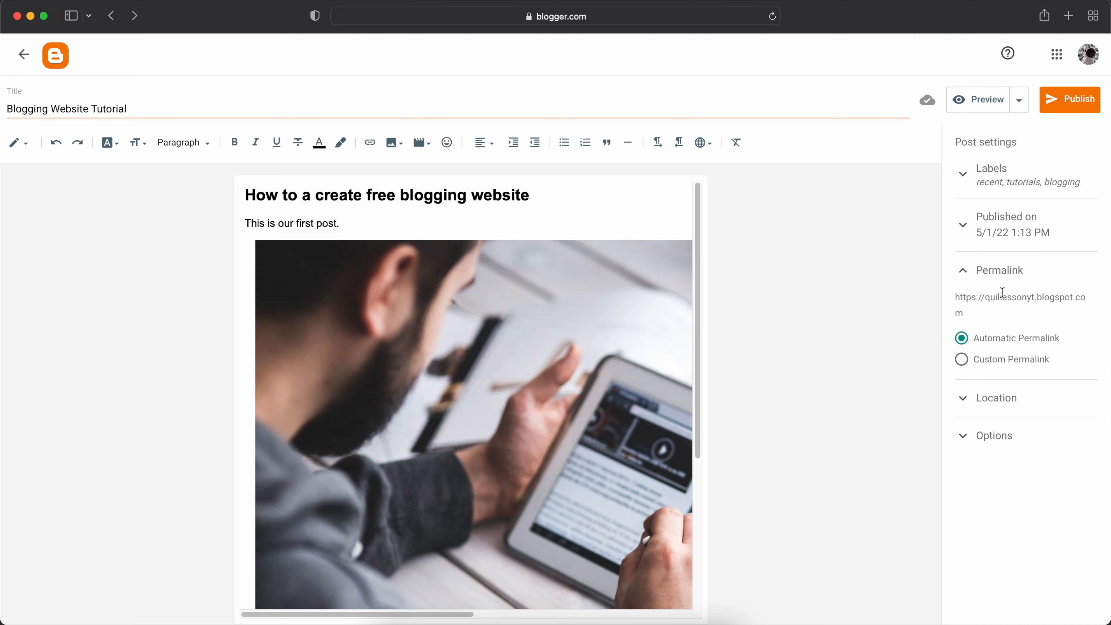
click(961, 374)
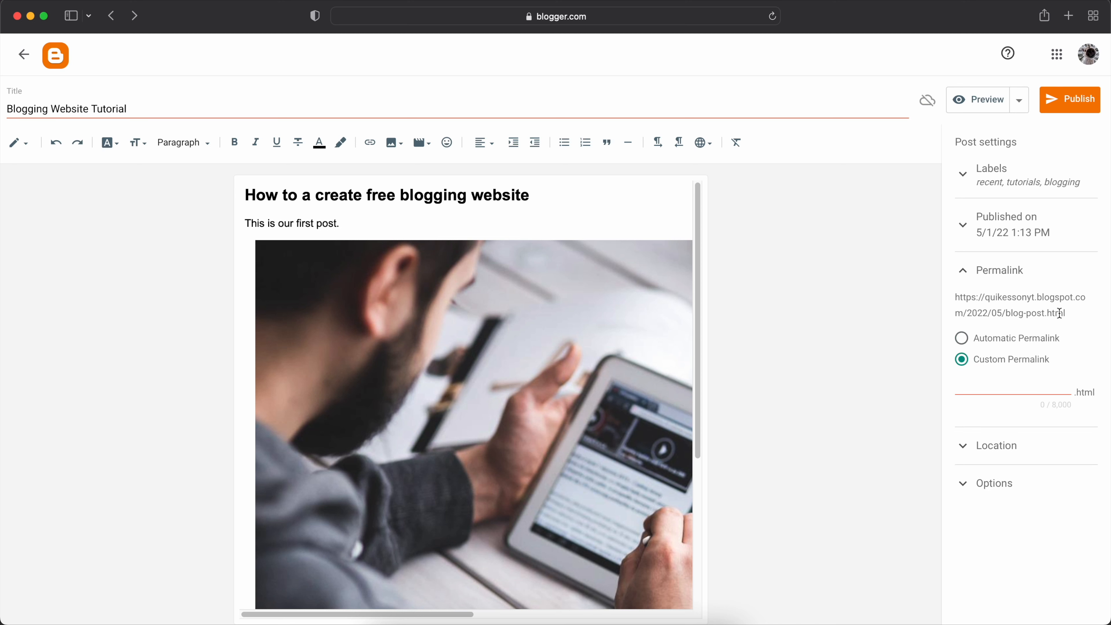
drag(1005, 314, 1054, 312)
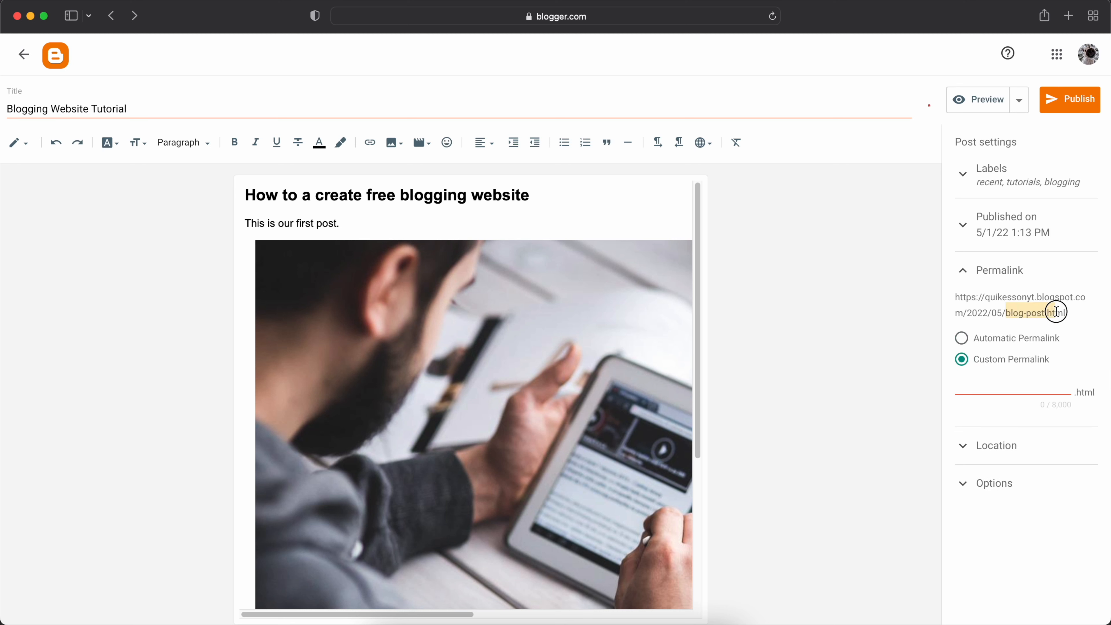
click(994, 385)
text(blogging-website-tutorial)
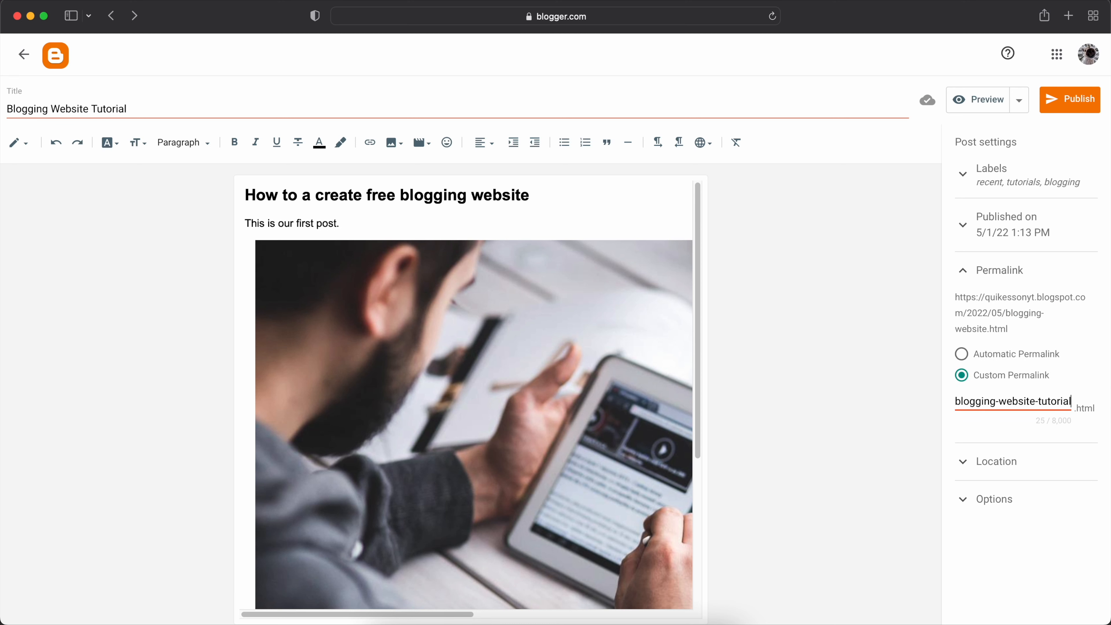
click(1071, 97)
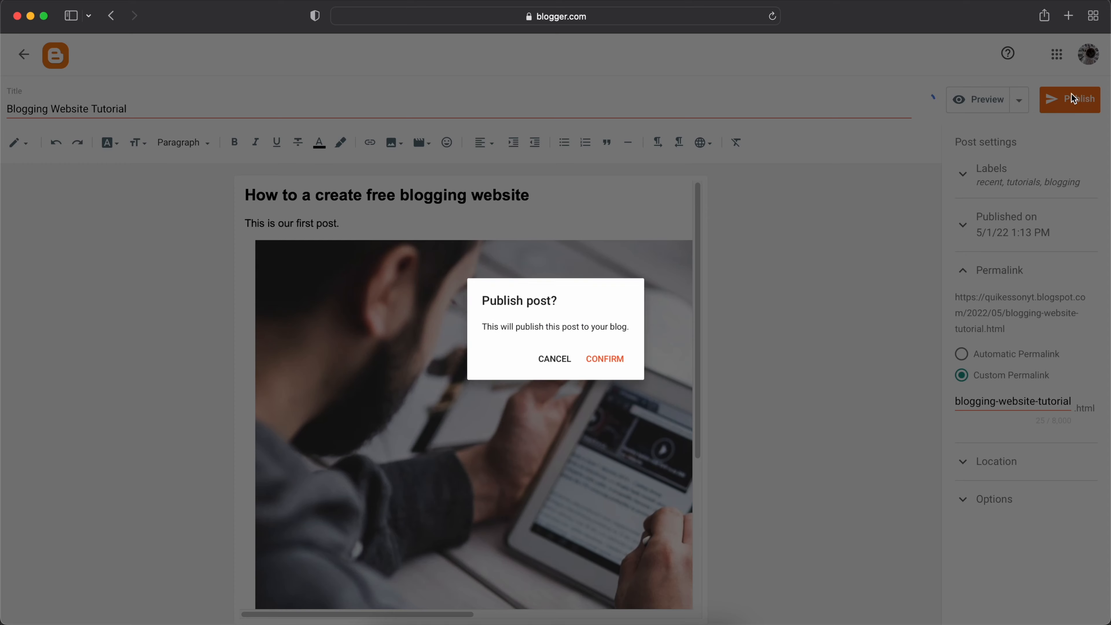
click(616, 362)
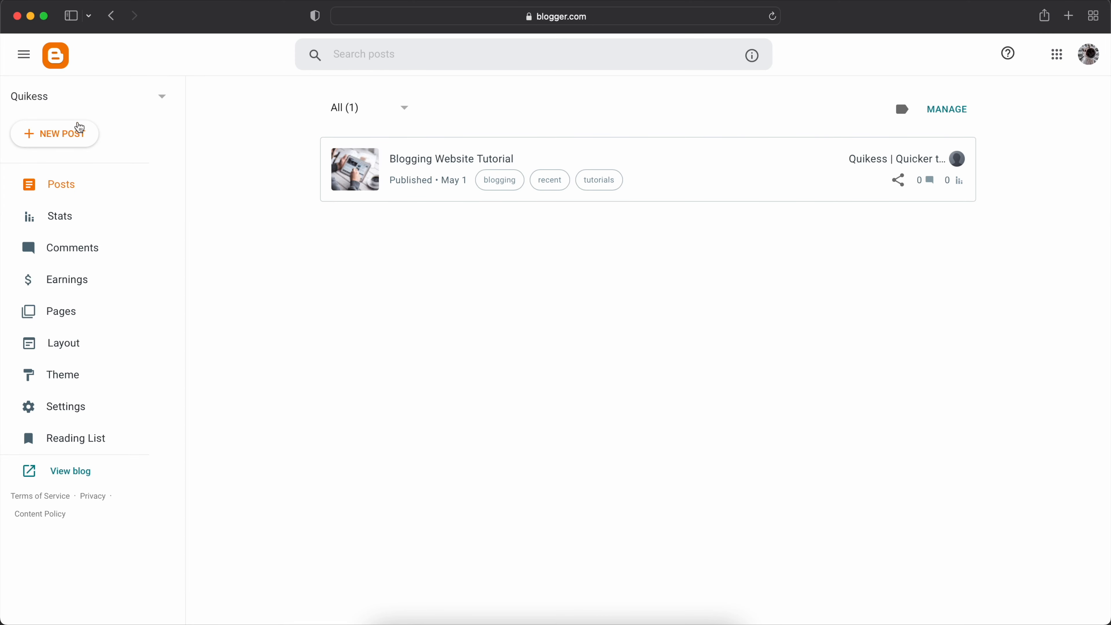
Step: Create a post titled "Snapchat Tutorial" with the same heading, the text "This is a Snapchat tutorial." and labels recent, tutorials, snapchat
click(79, 127)
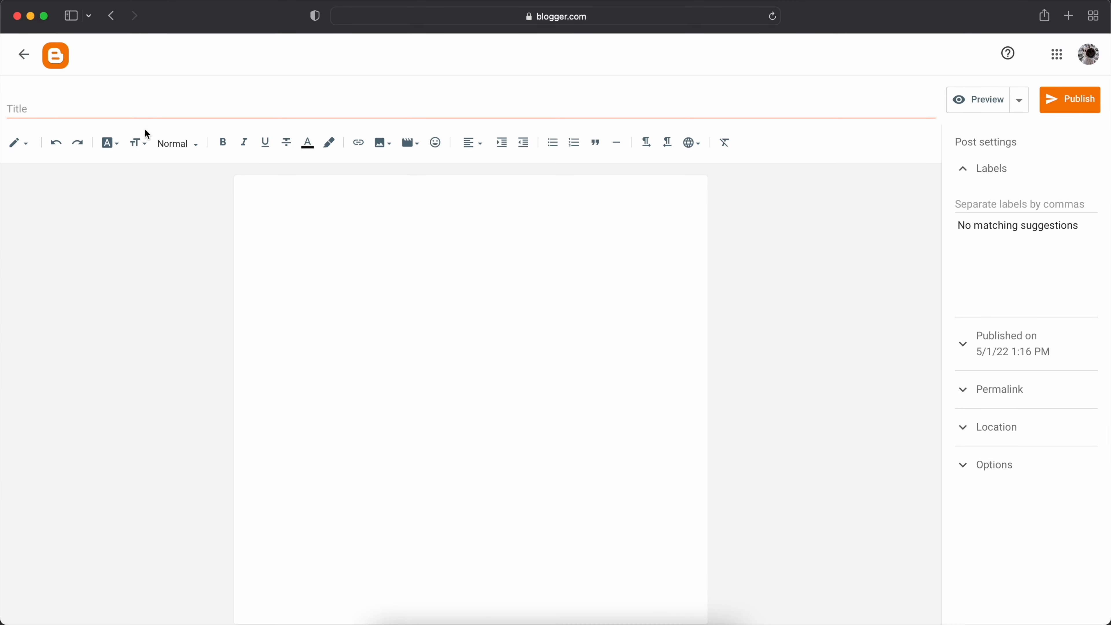
click(147, 113)
text(Snapchat Tutorial)
key(Tab)
text(Snapchat Tutorial)
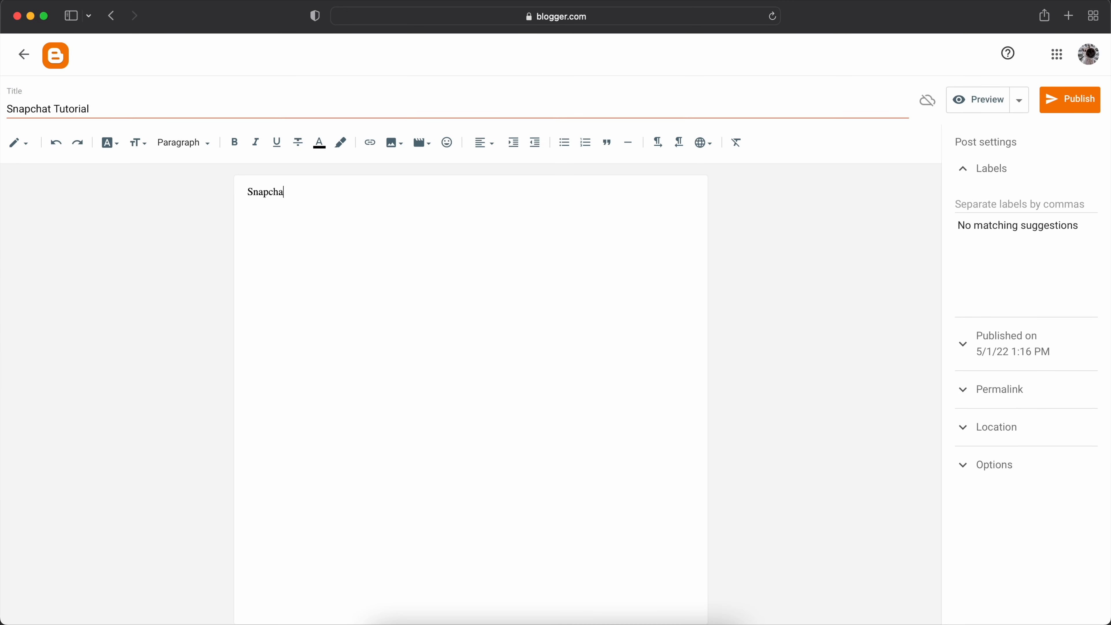
key(Return)
text(This is a Snapchat tutorial.)
text(recent,tutorials, snapc)
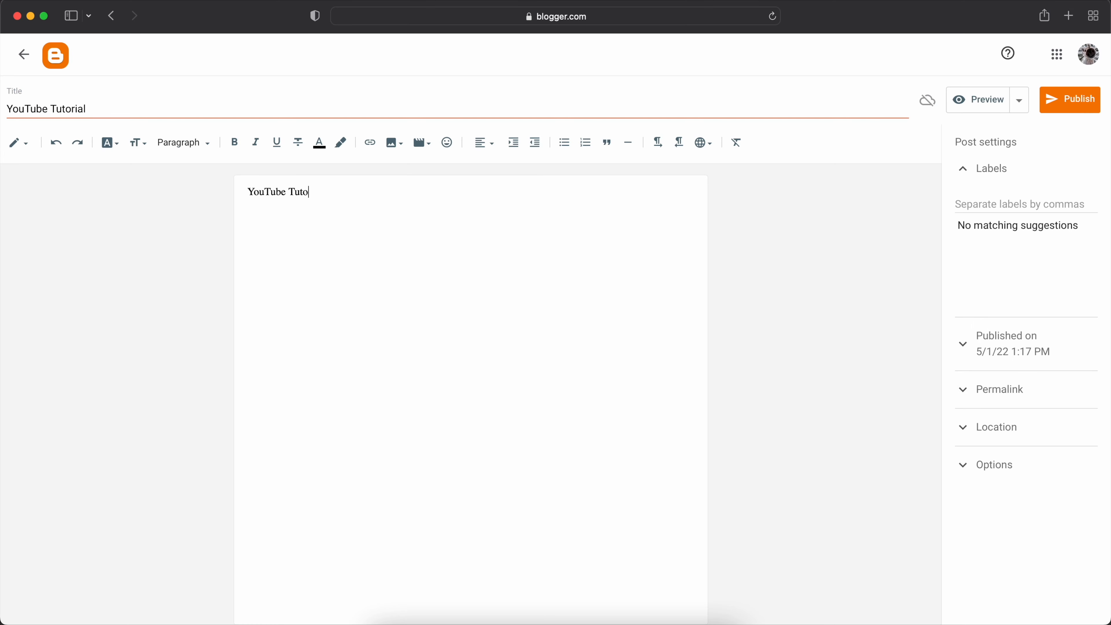
Step: Write the heading "YouTube Tutorial" and the paragraph "This is a YouTube tutorial." in the YouTube post's body
text(orial)
key(Return)
text(This is a YouTube tutorial.)
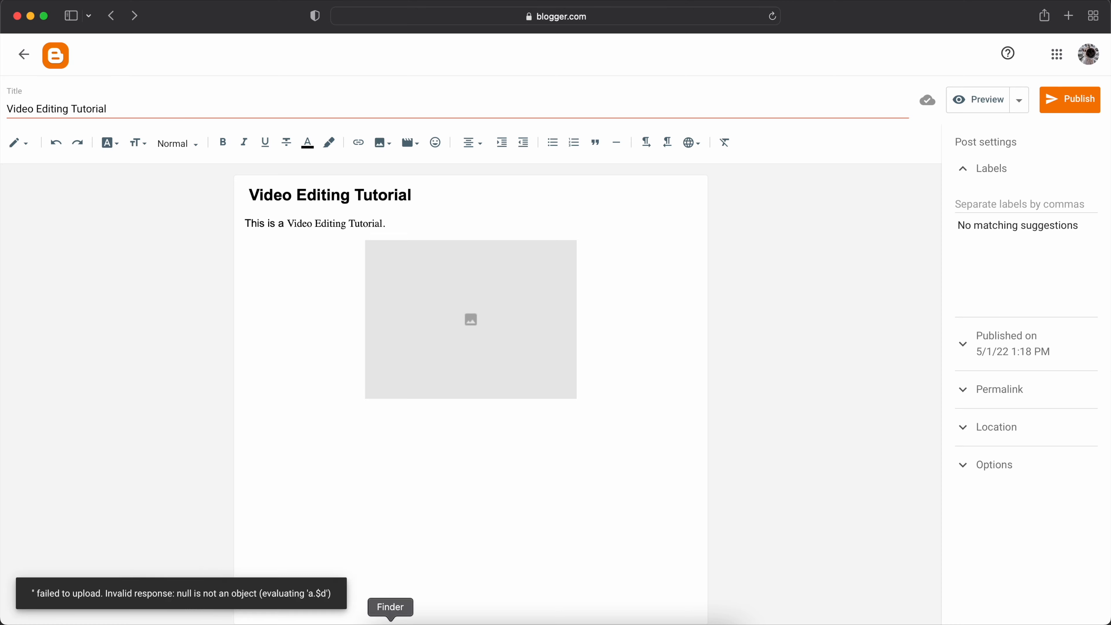
click(676, 332)
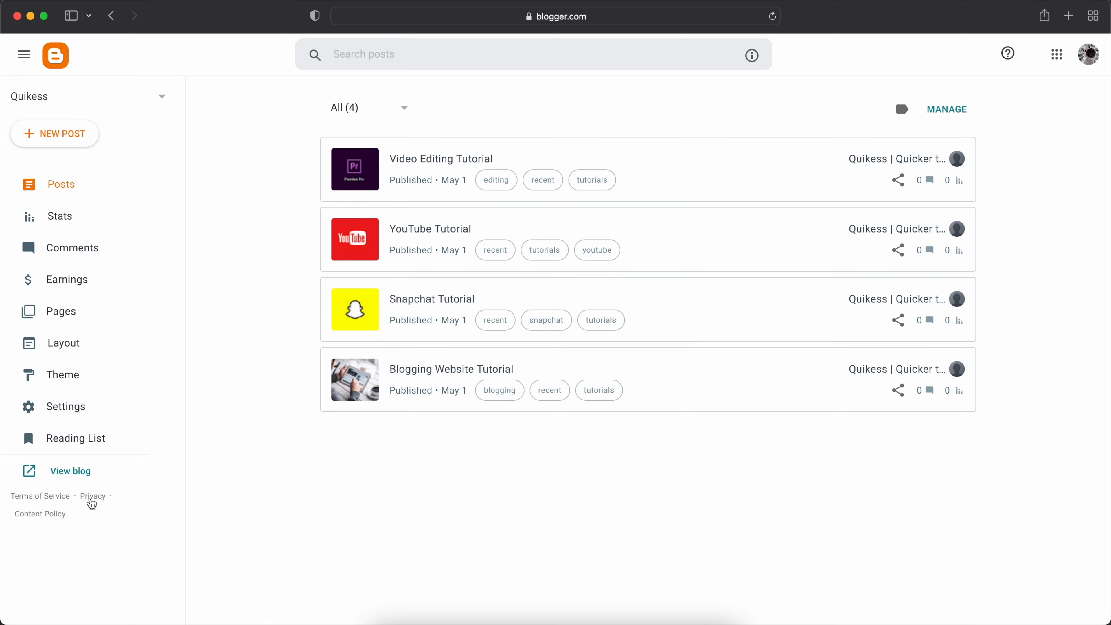
Step: Open the live blog and examine its homepage post sections and the Creativity page listed under Tutorial
click(55, 469)
scroll(80, 367, down, 10)
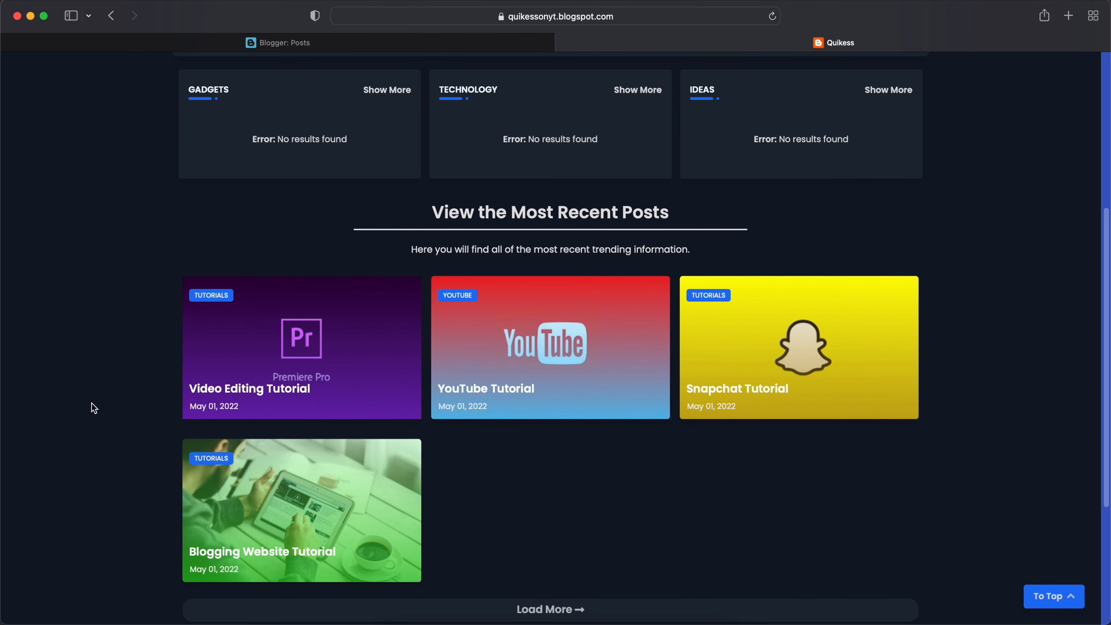
scroll(105, 390, down, 3)
scroll(108, 389, up, 6)
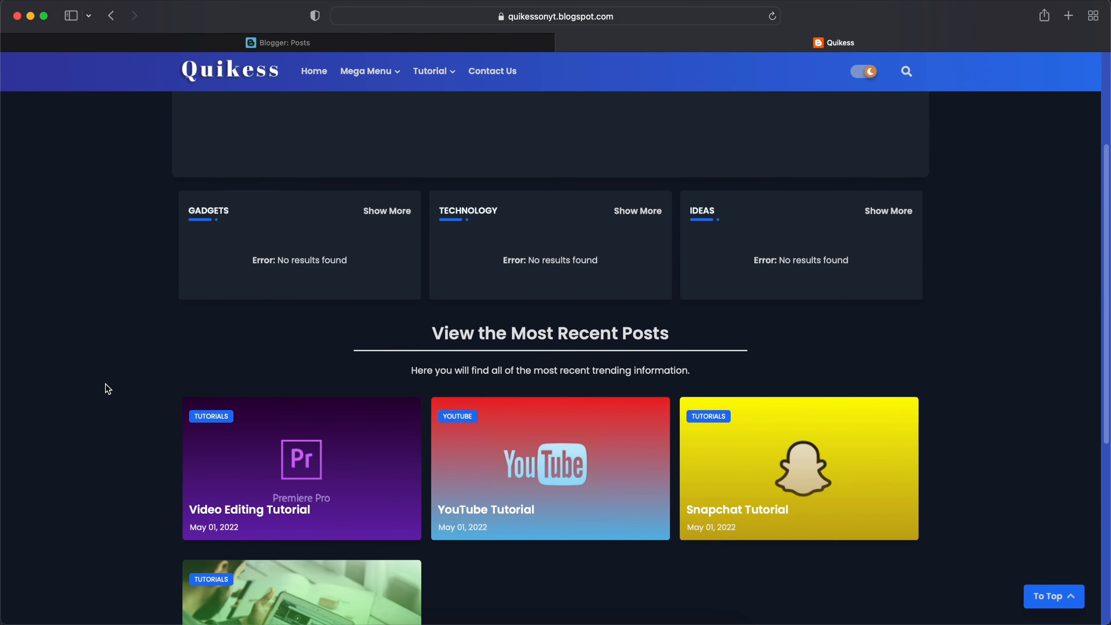
drag(261, 294, 888, 308)
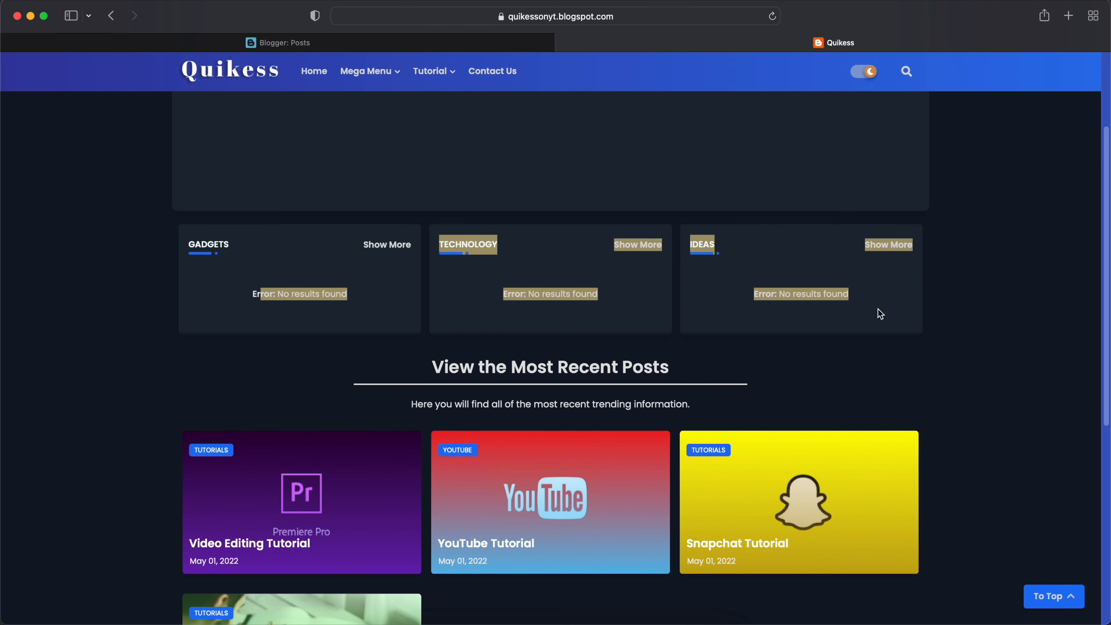
scroll(119, 345, up, 3)
click(122, 346)
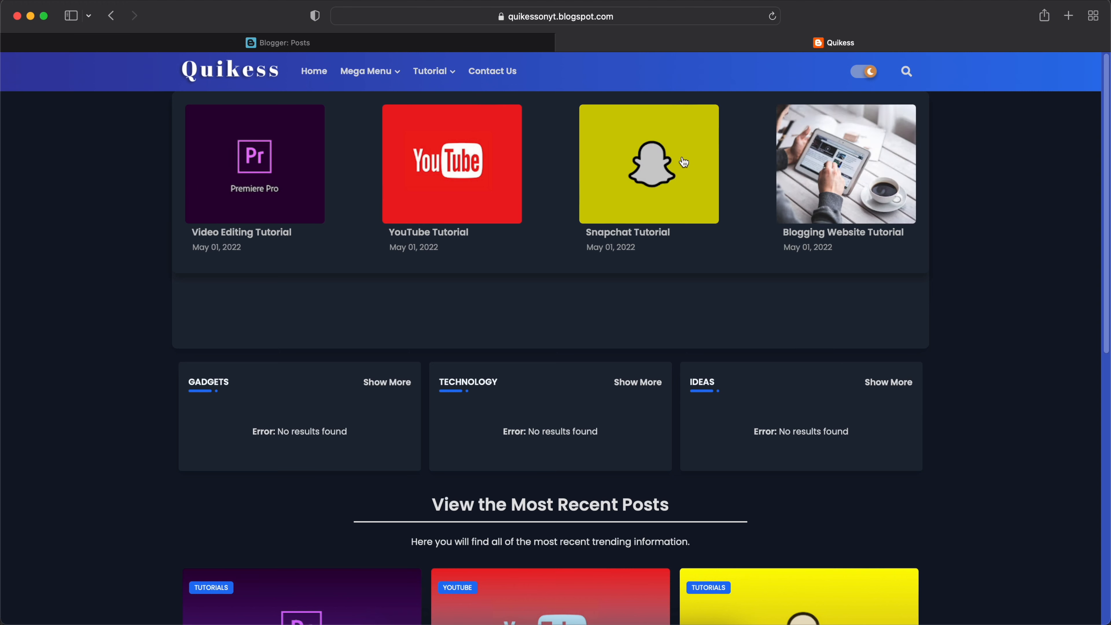
mouse_move(434, 71)
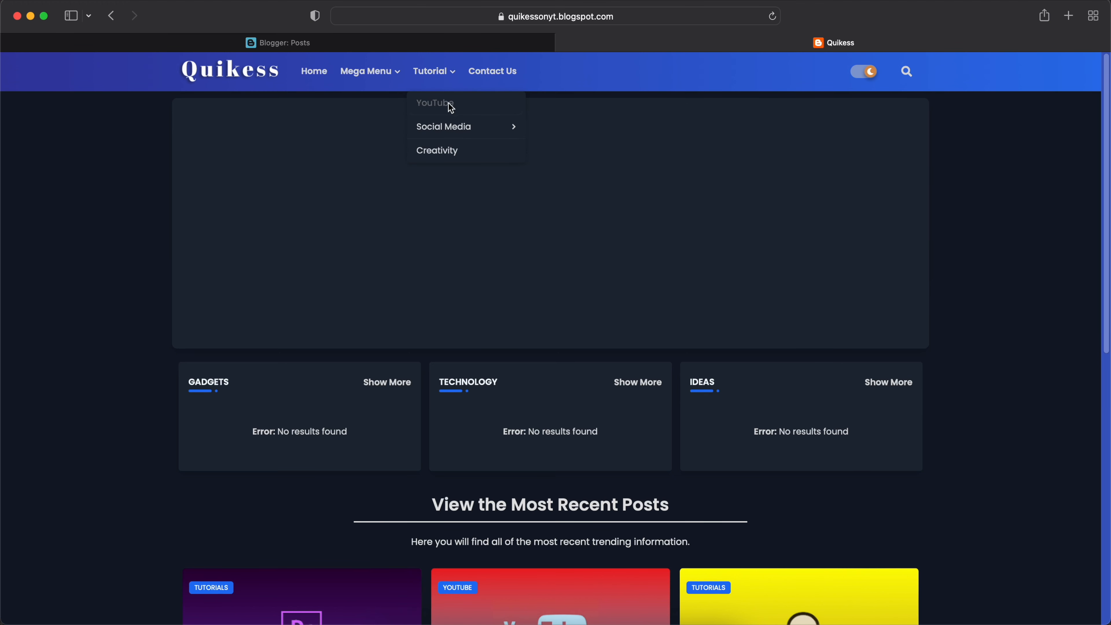
click(447, 149)
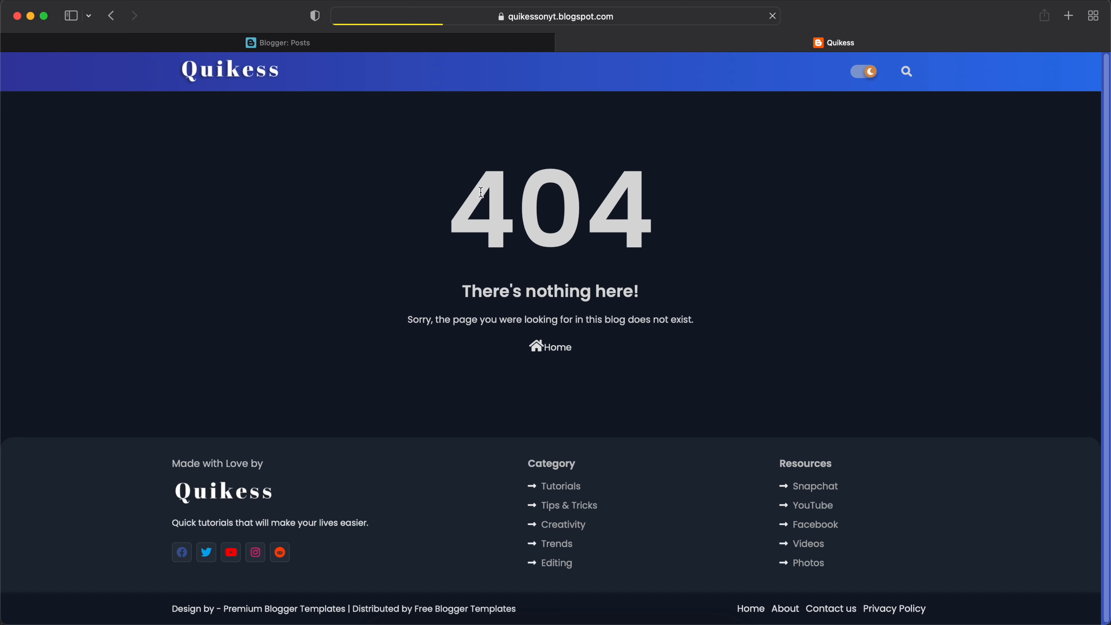
Step: Return from the 404 page to the live blog's homepage
drag(488, 198, 683, 338)
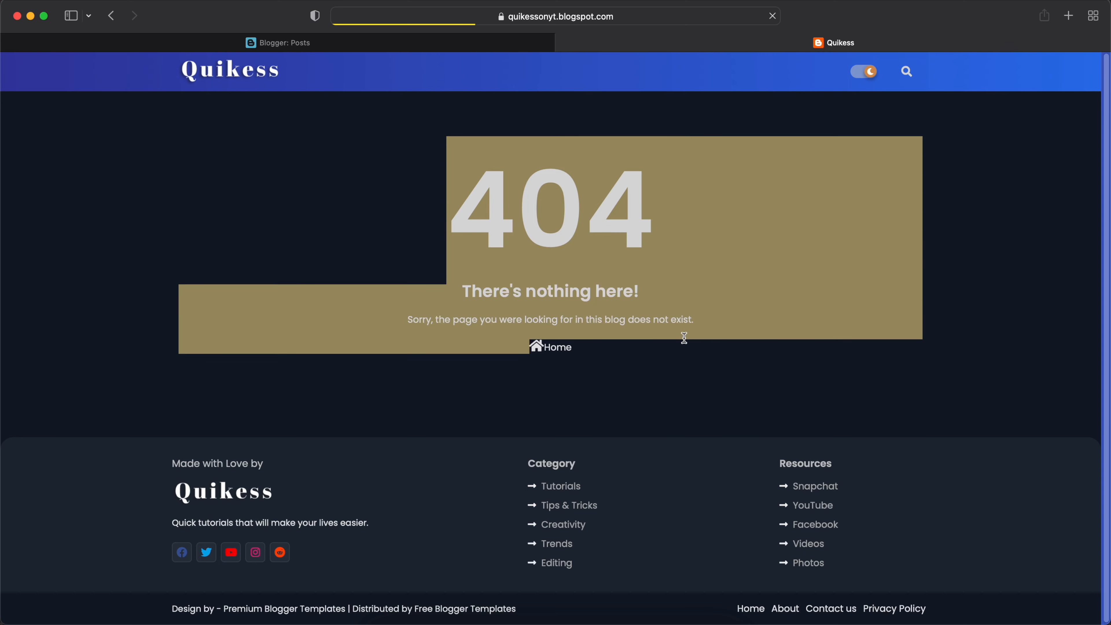
click(419, 234)
click(550, 344)
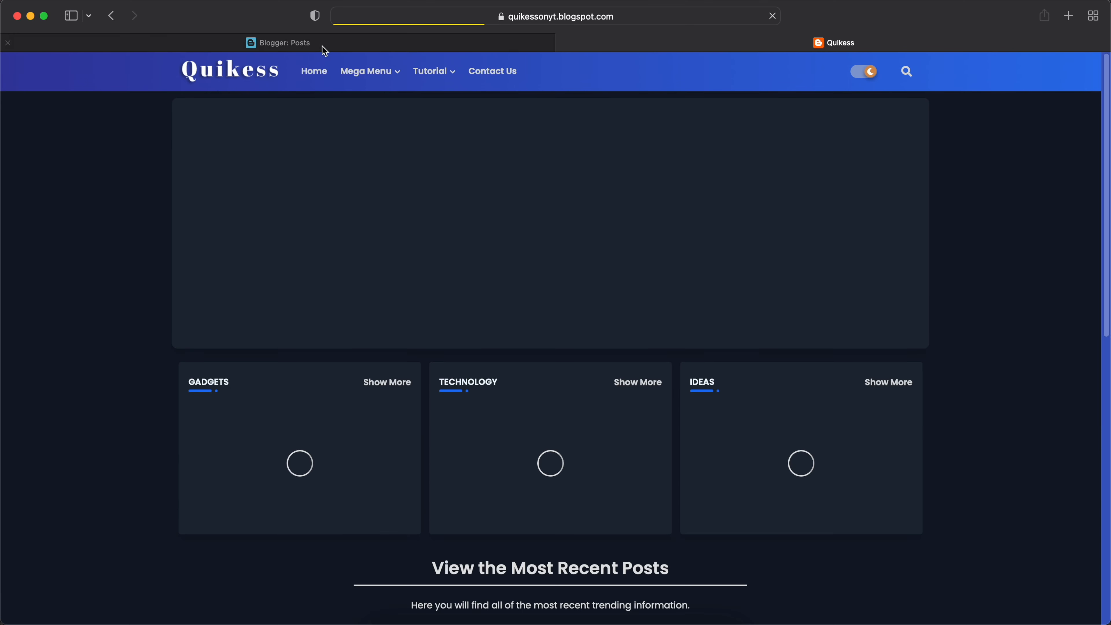
Step: Open the Quikess blog's Layout in a new tab and retitle the Gadgets featured-posts gadget as "Tutorials"
click(323, 45)
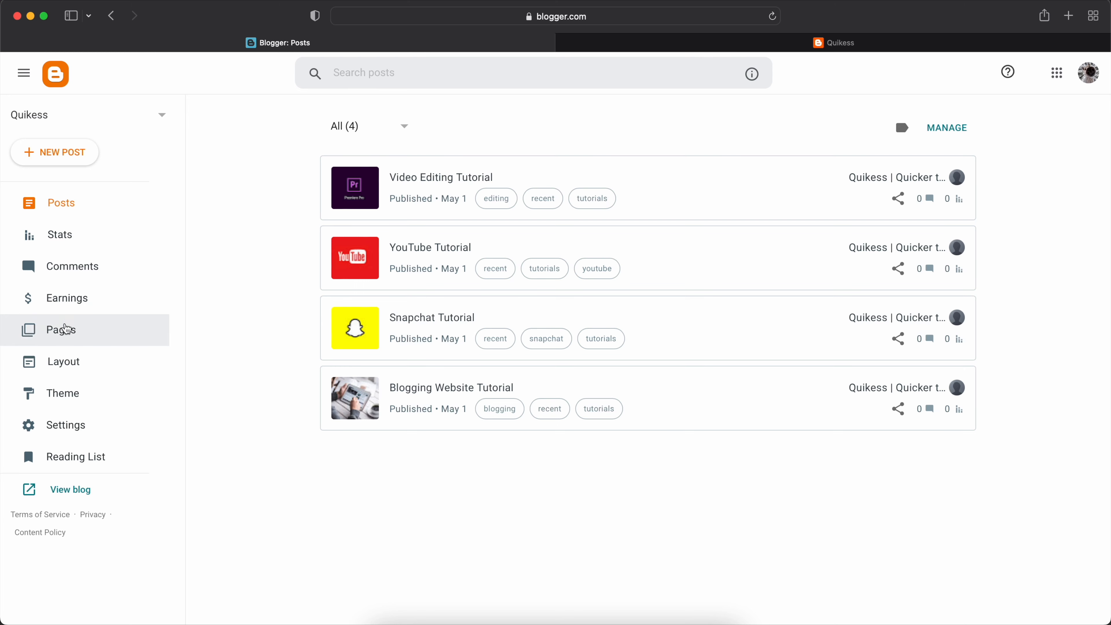
right_click(66, 363)
click(88, 372)
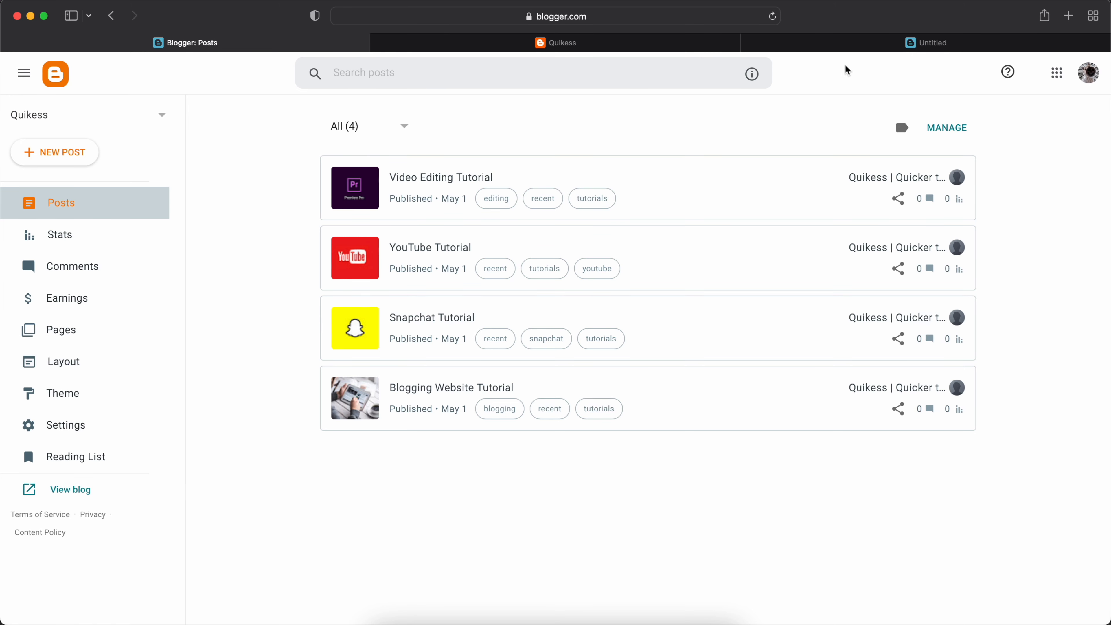
click(874, 42)
scroll(766, 453, down, 5)
click(766, 447)
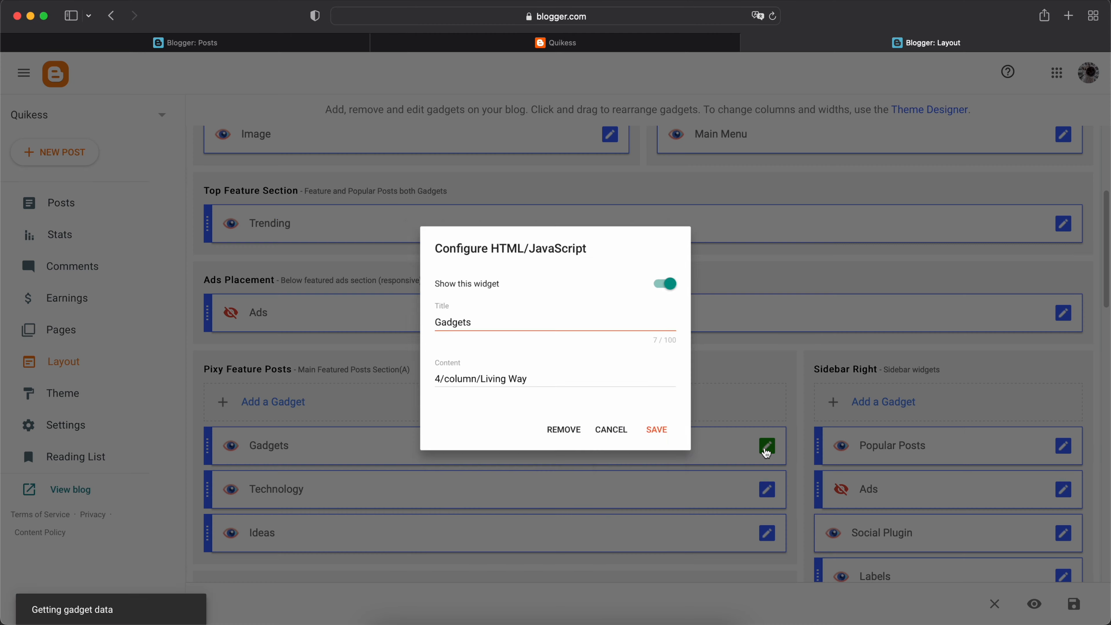
drag(471, 320, 390, 323)
text(Tutorials)
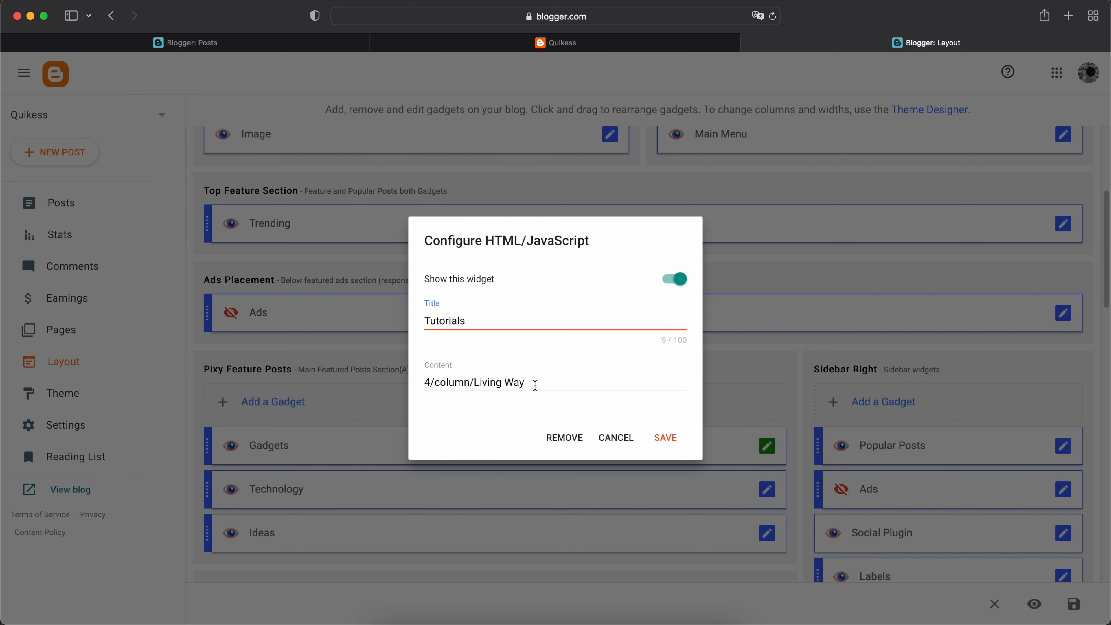
Step: Set the Tutorials gadget's content to "4/column/tutorial" and save the gadget
click(533, 383)
key(BackSpace)
key(BackSpace)
key(BackSpace)
key(BackSpace)
key(BackSpace)
key(BackSpace)
key(BackSpace)
key(BackSpace)
key(BackSpace)
key(BackSpace)
text(tutorial)
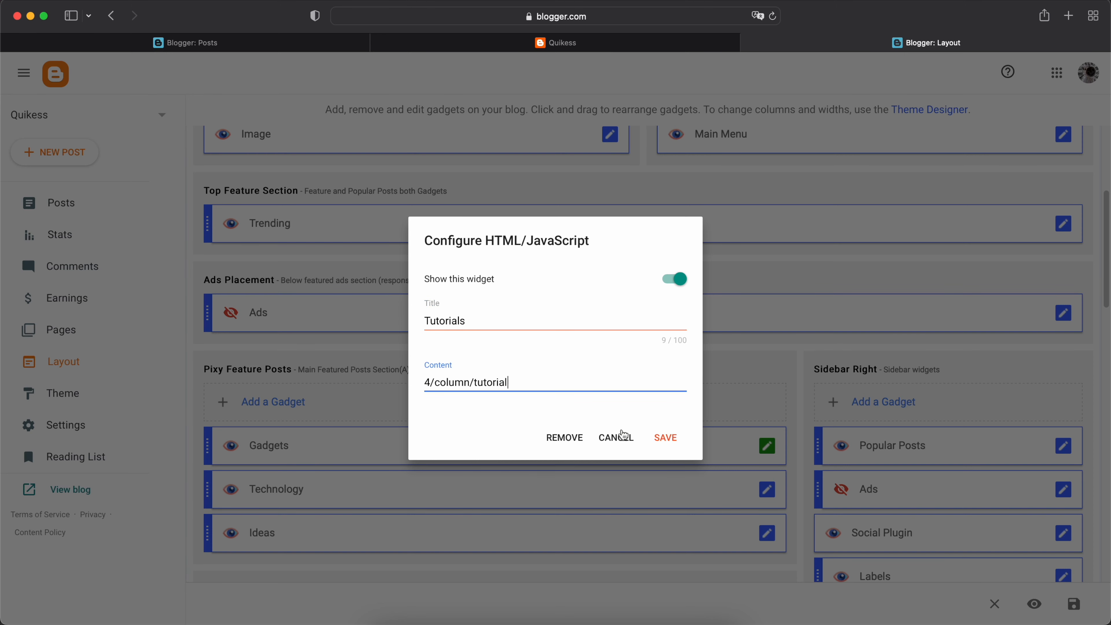
click(665, 437)
Step: Reload the live blog and check the Tutorials section on the homepage
click(661, 43)
key(super+r)
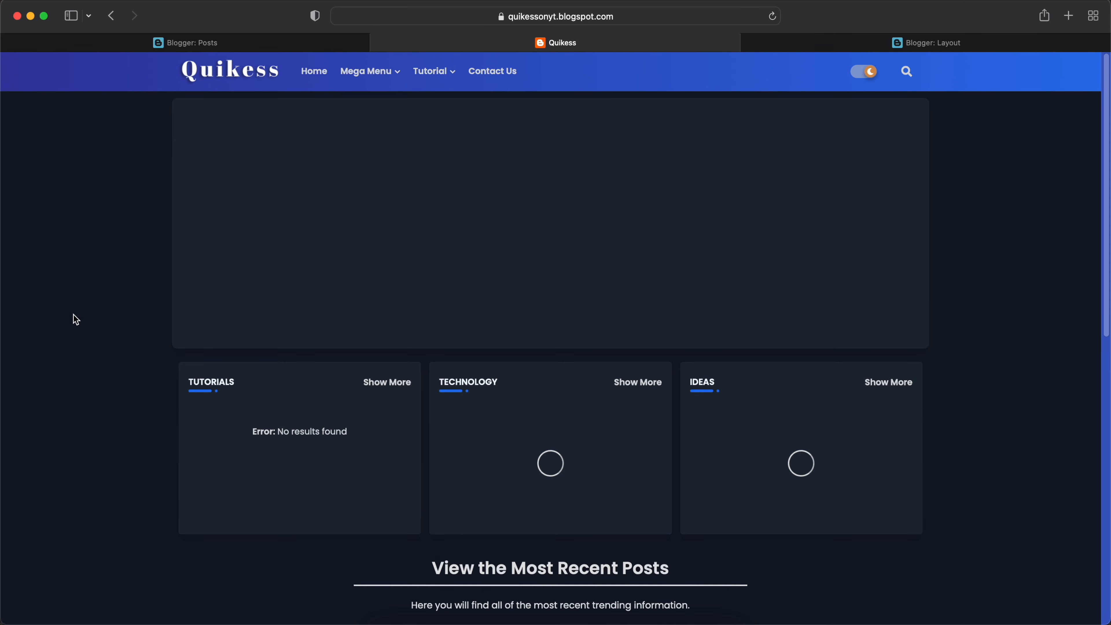
drag(253, 433, 346, 431)
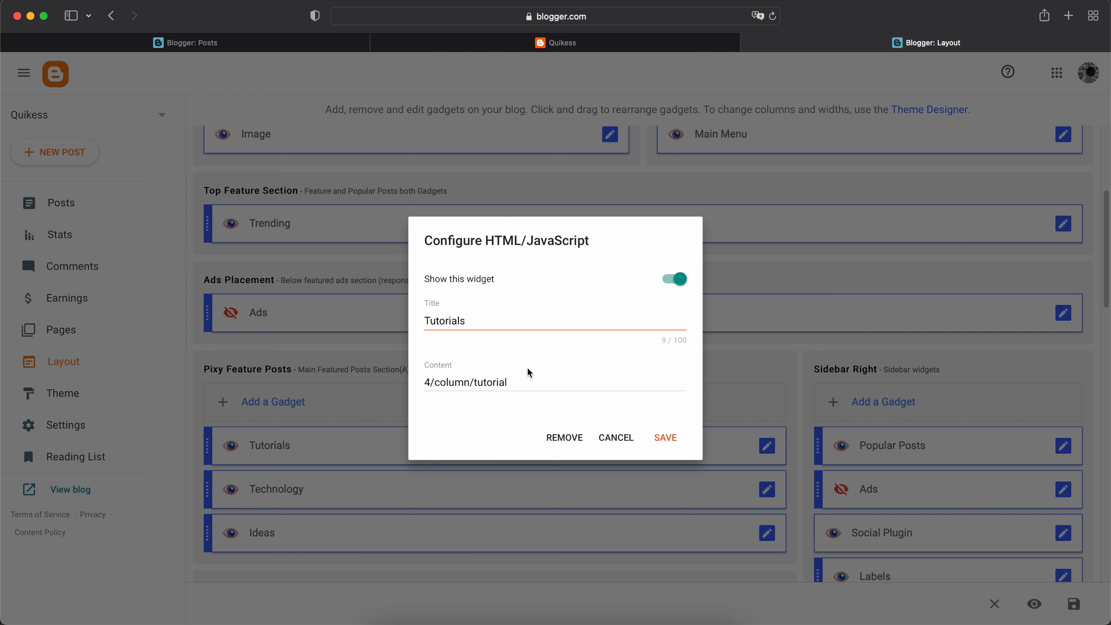
Step: Check the label used on the posts, correct the Tutorials gadget's content to the label "tutorials" and save it
click(670, 42)
click(843, 43)
click(236, 43)
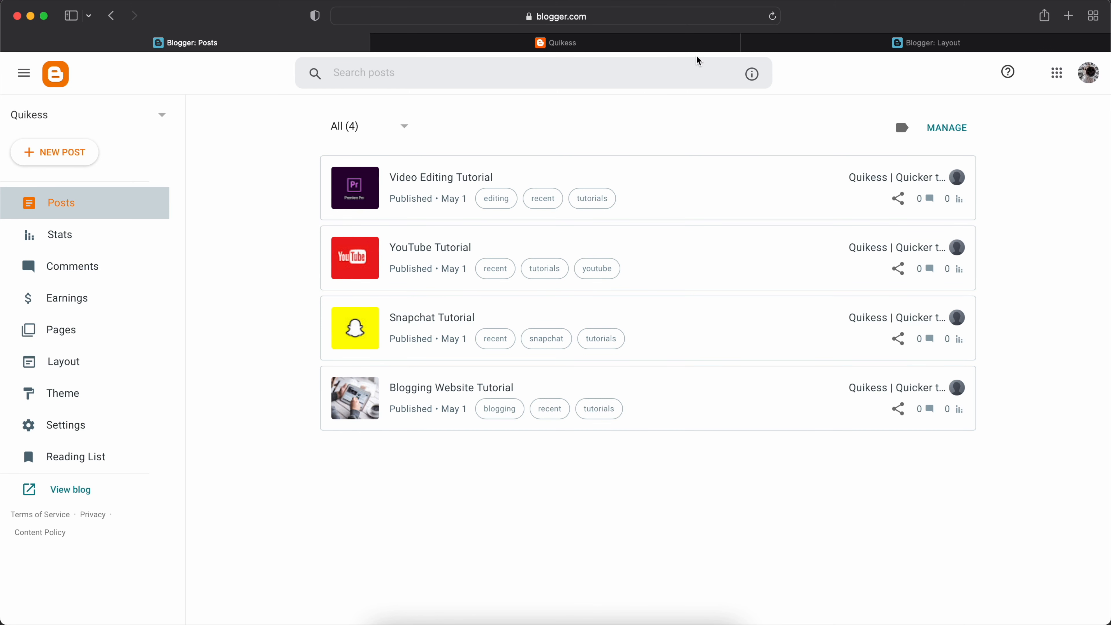
click(620, 44)
click(813, 49)
click(552, 379)
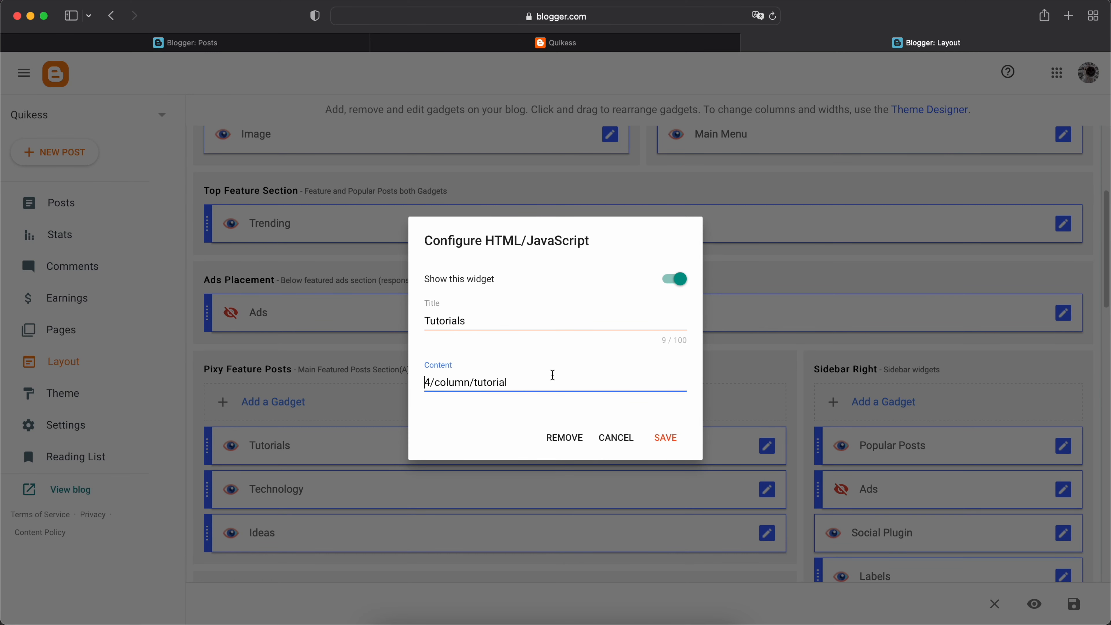
click(655, 437)
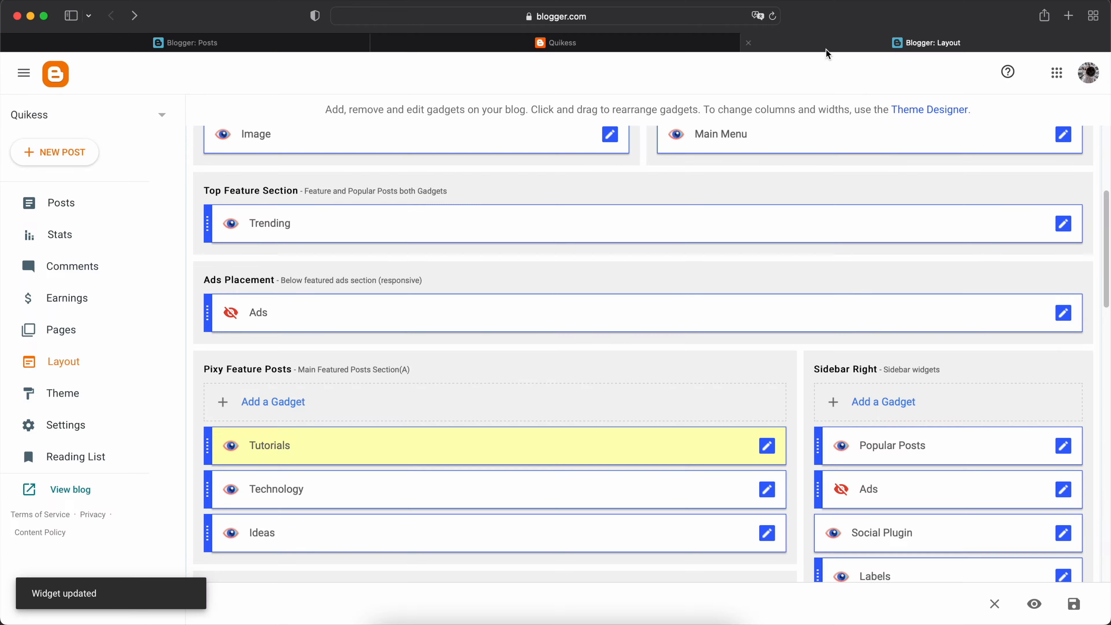
Step: Reload the live blog and examine the posts listed in the Tutorials section
click(656, 47)
key(super+r)
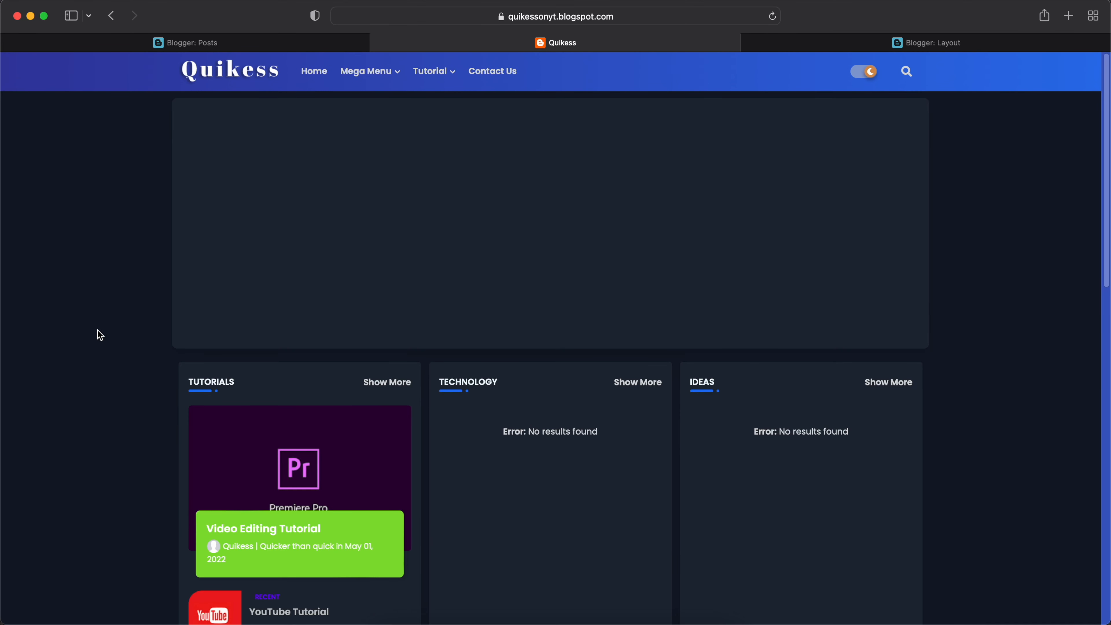
scroll(105, 363, down, 1)
scroll(105, 363, down, 5)
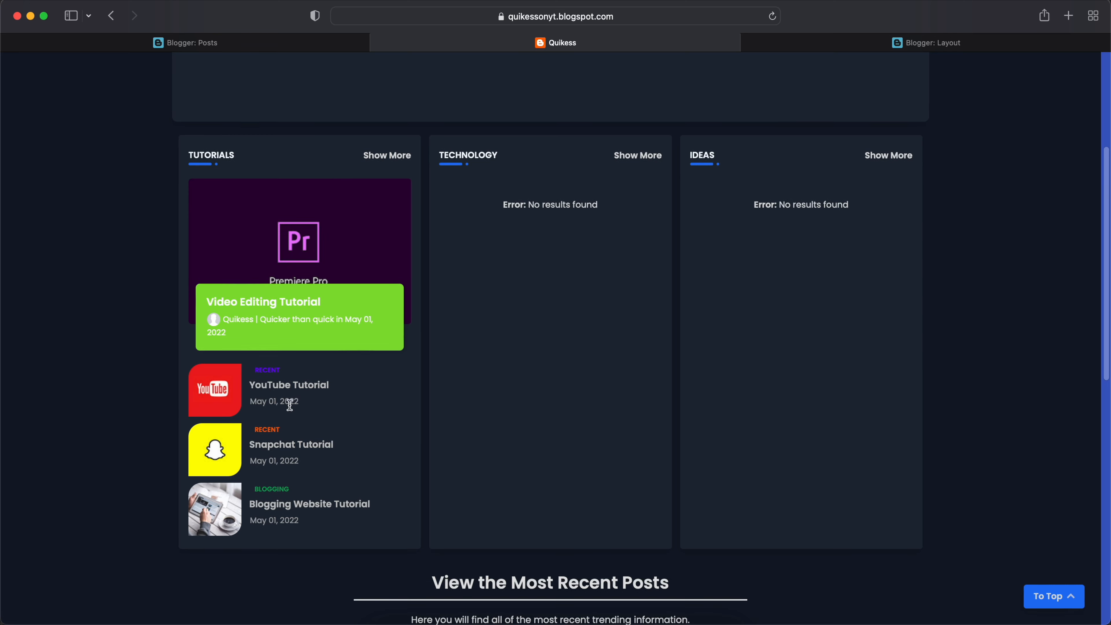
Step: Retitle the Technology gadget as "YouTube", set its content label to "youtube" and save it
click(184, 42)
click(926, 42)
click(715, 444)
text(YouTube)
click(556, 42)
click(185, 42)
click(926, 42)
text(youtube)
click(556, 43)
click(926, 42)
click(665, 438)
Step: Retitle the Ideas gadget as "Snapchat", point it at the Snapchat posts and save it
click(766, 488)
text(Snapchat)
click(671, 437)
Step: Reload the live blog and examine the Tutorials, YouTube and Snapchat sections on the homepage
click(555, 43)
key(super+r)
scroll(33, 233, down, 2)
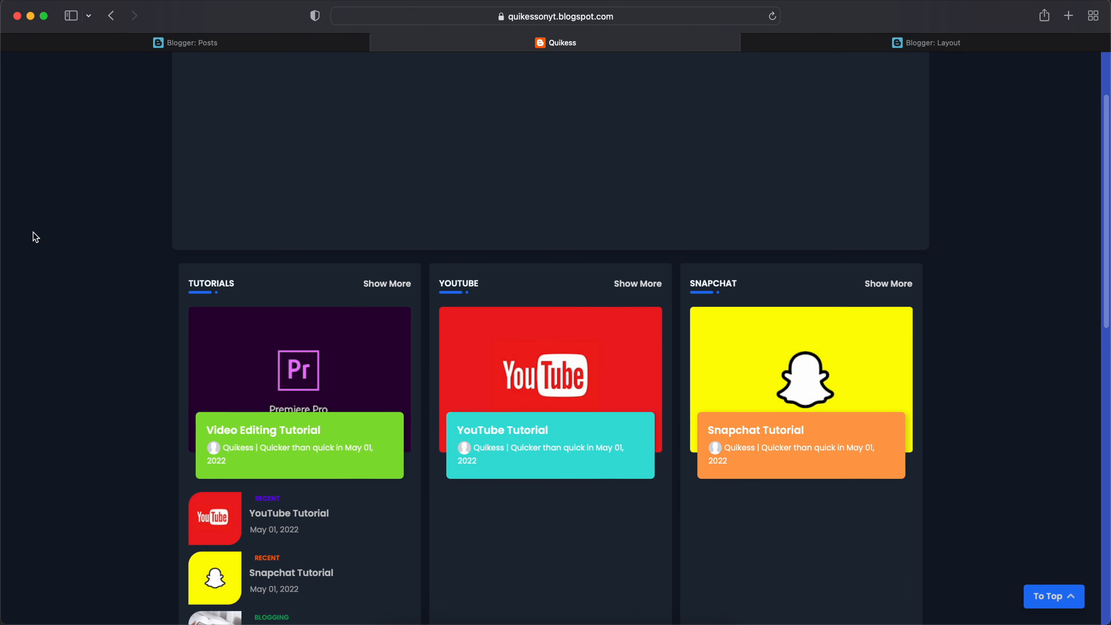
scroll(33, 233, down, 4)
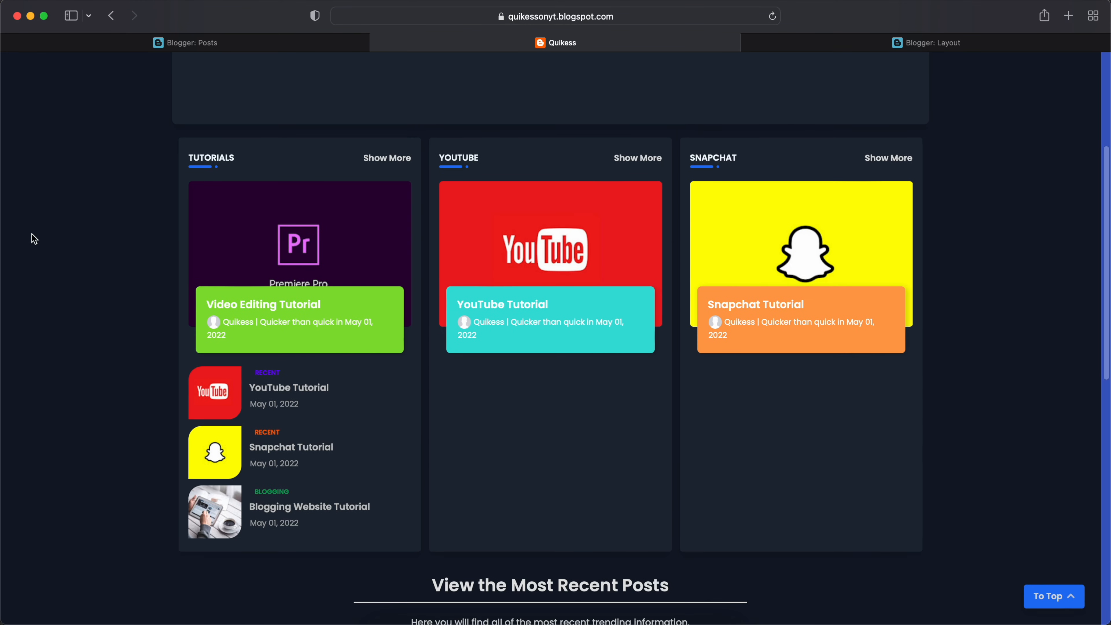
scroll(662, 313, up, 8)
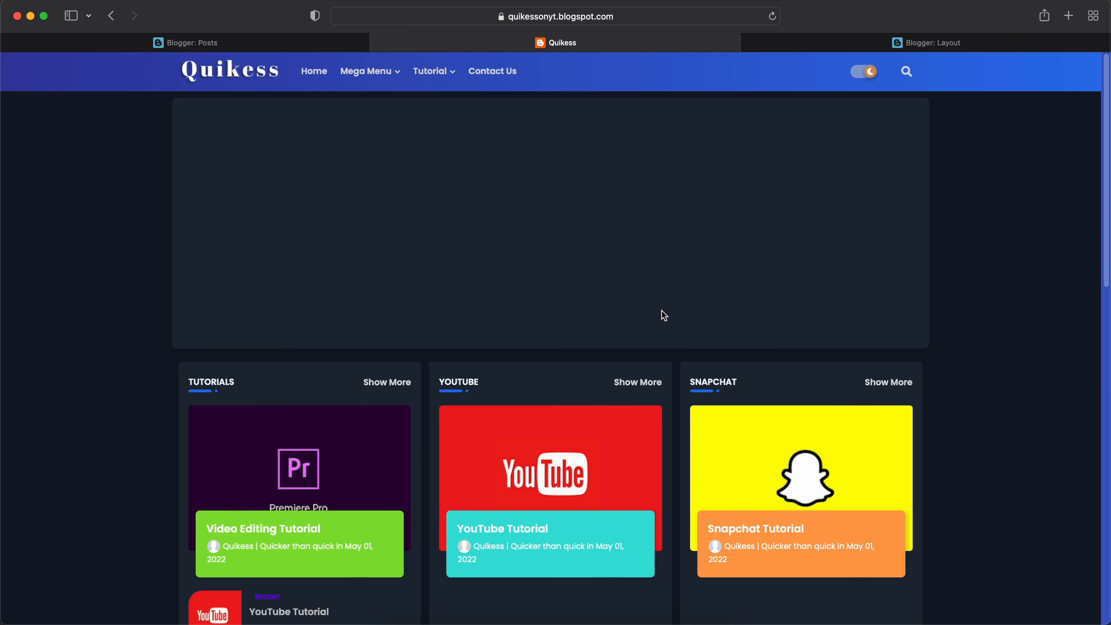
scroll(663, 316, down, 4)
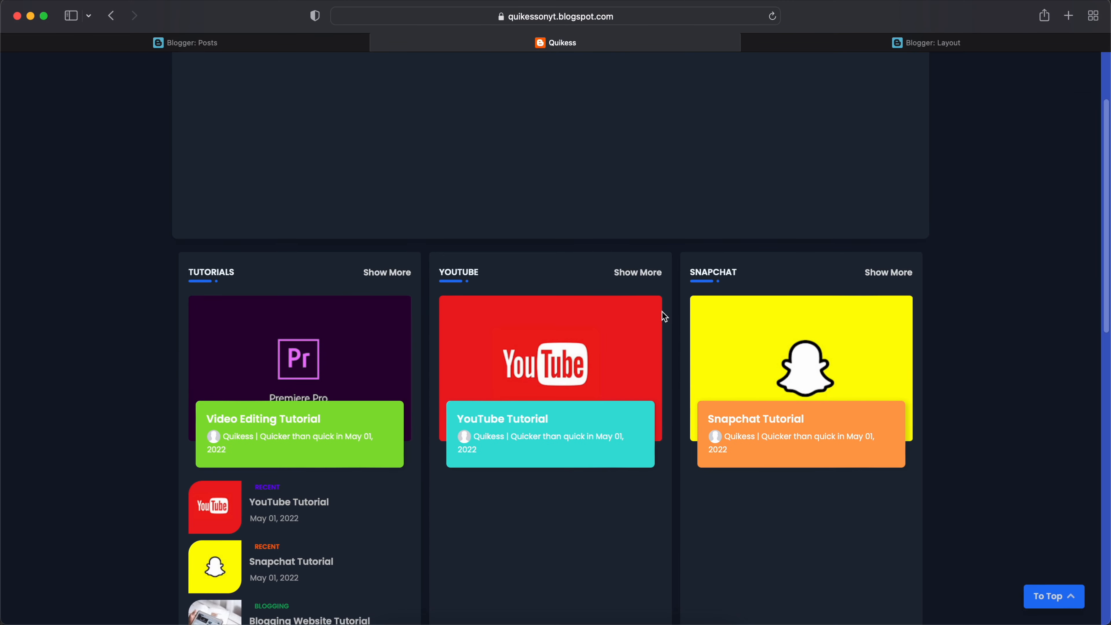
Step: Show all posts of the YouTube section and copy the address of that label page
click(646, 276)
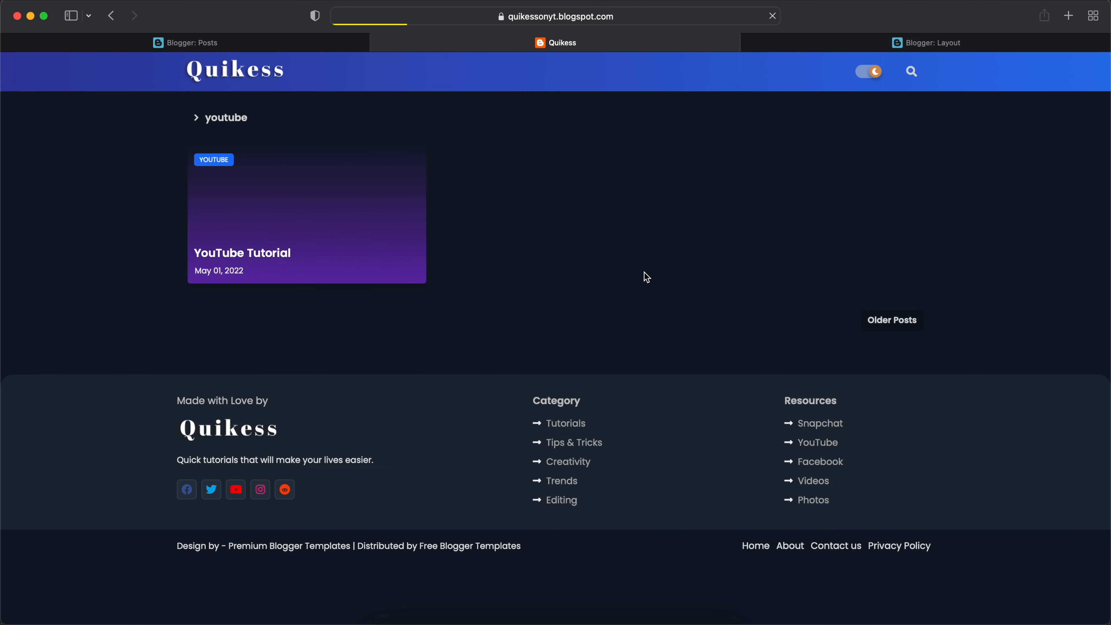
click(506, 16)
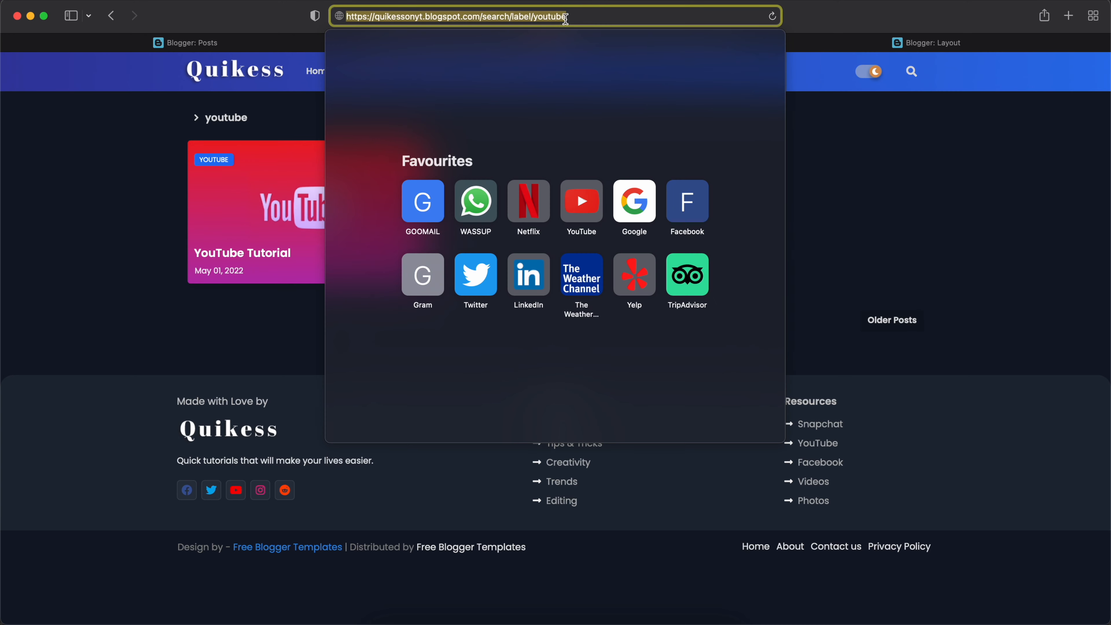
right_click(506, 16)
click(523, 38)
click(161, 184)
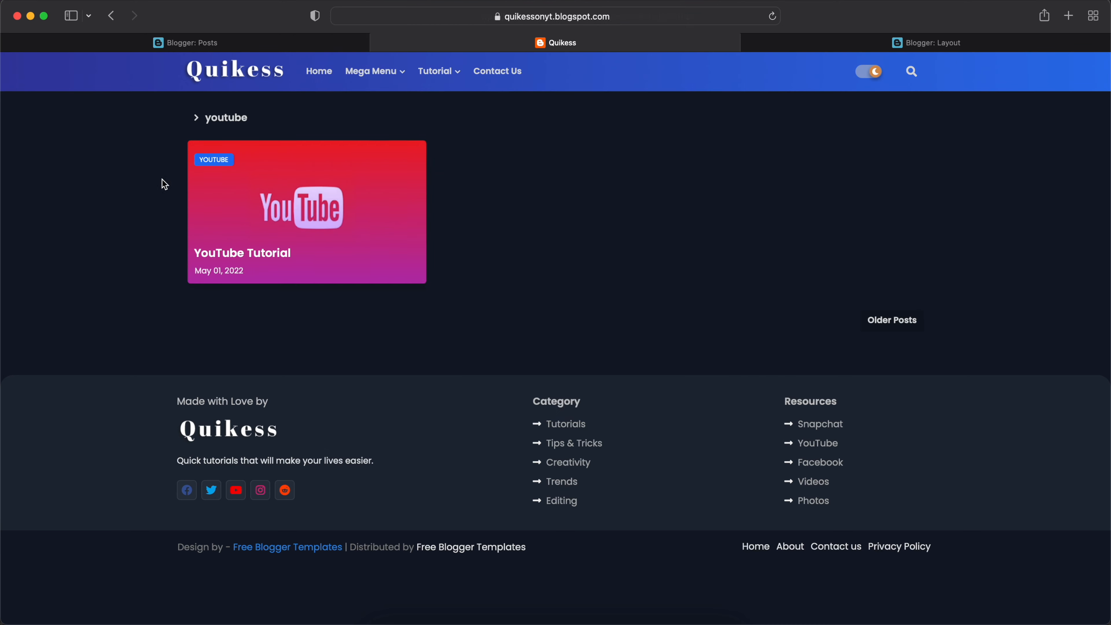
click(912, 44)
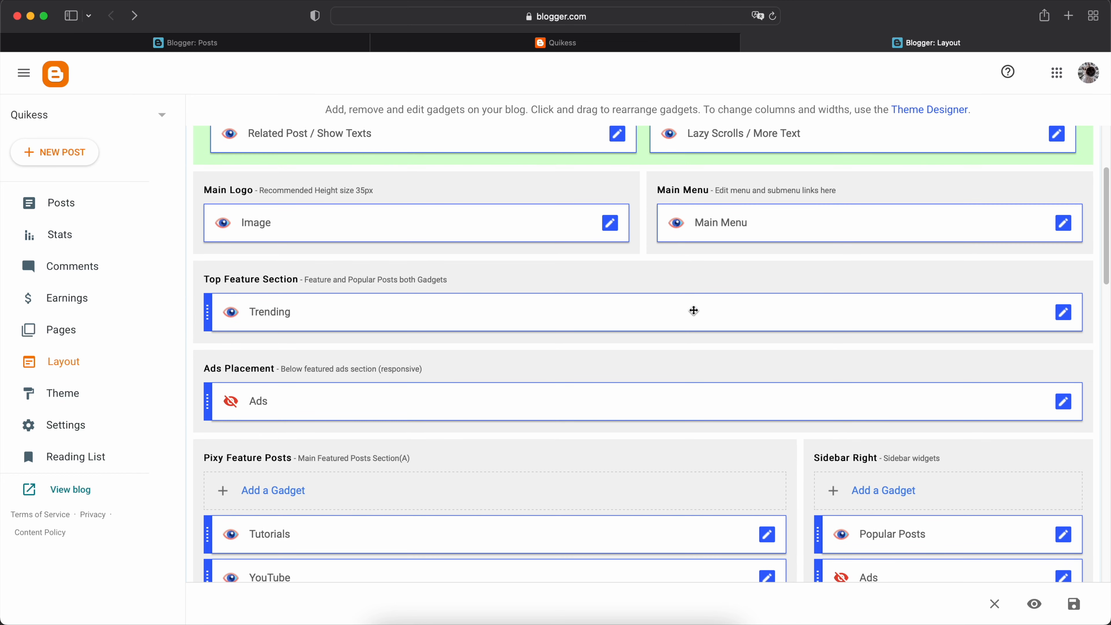
scroll(691, 306, up, 3)
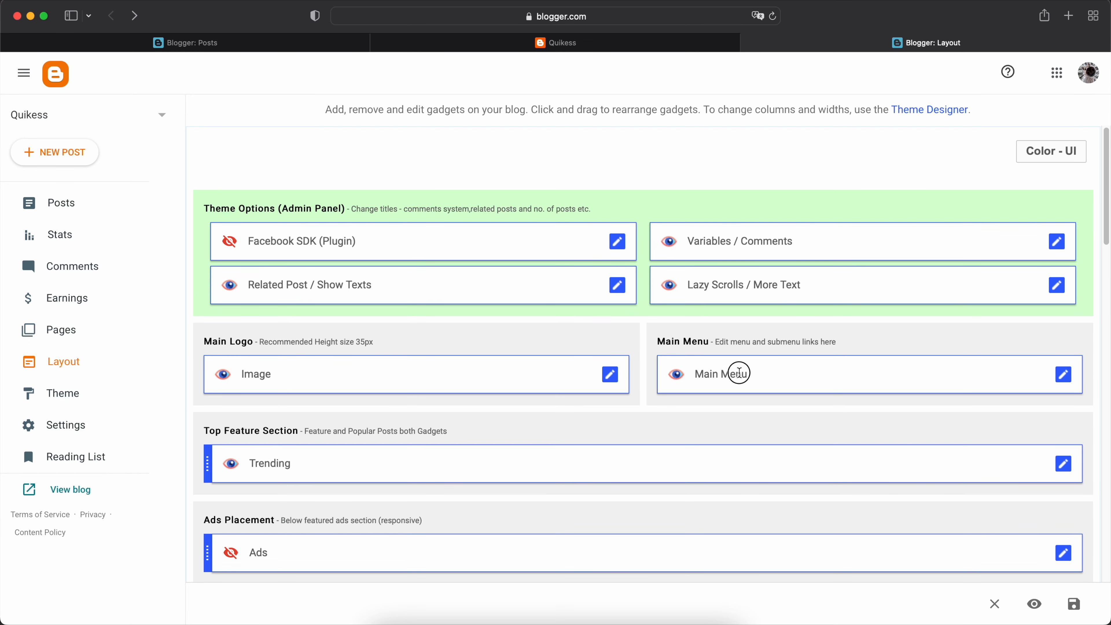
click(1067, 376)
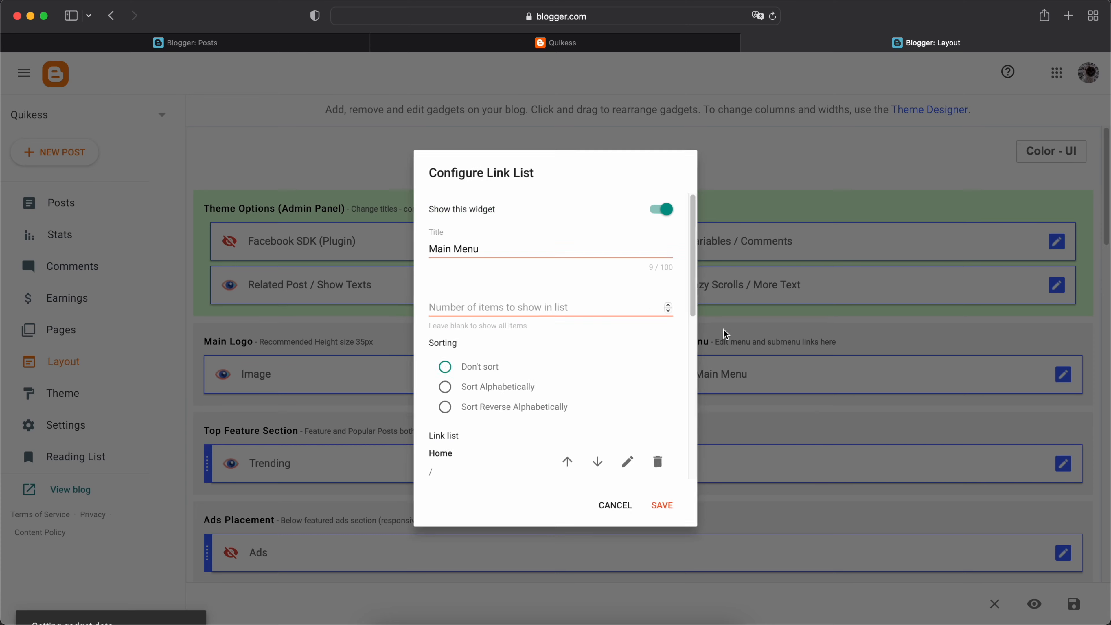
scroll(587, 337, down, 4)
scroll(564, 344, down, 2)
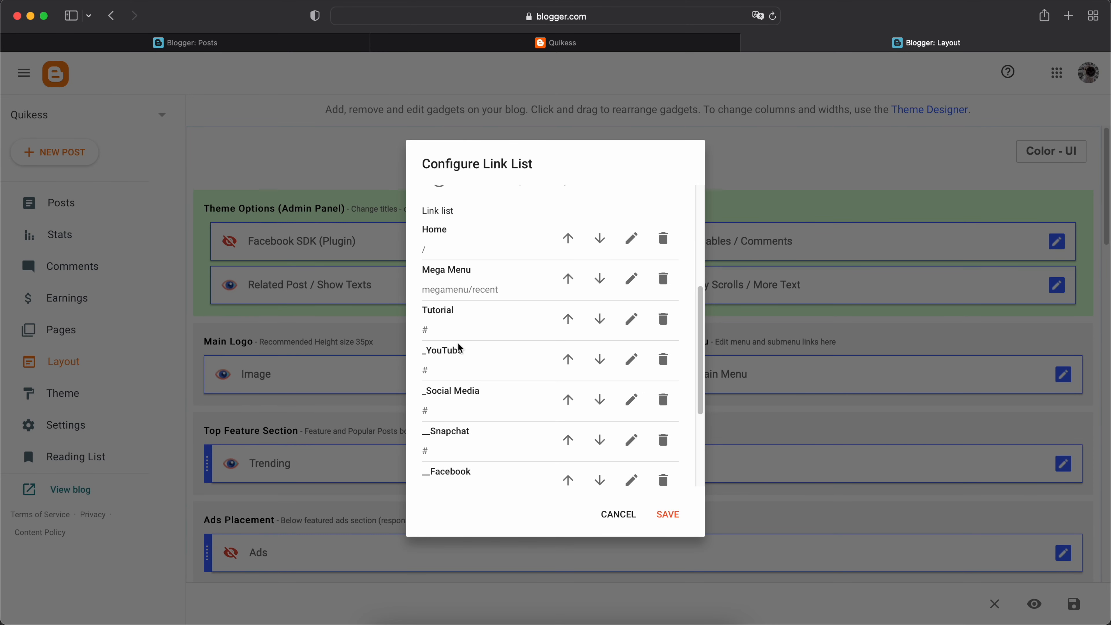
click(632, 360)
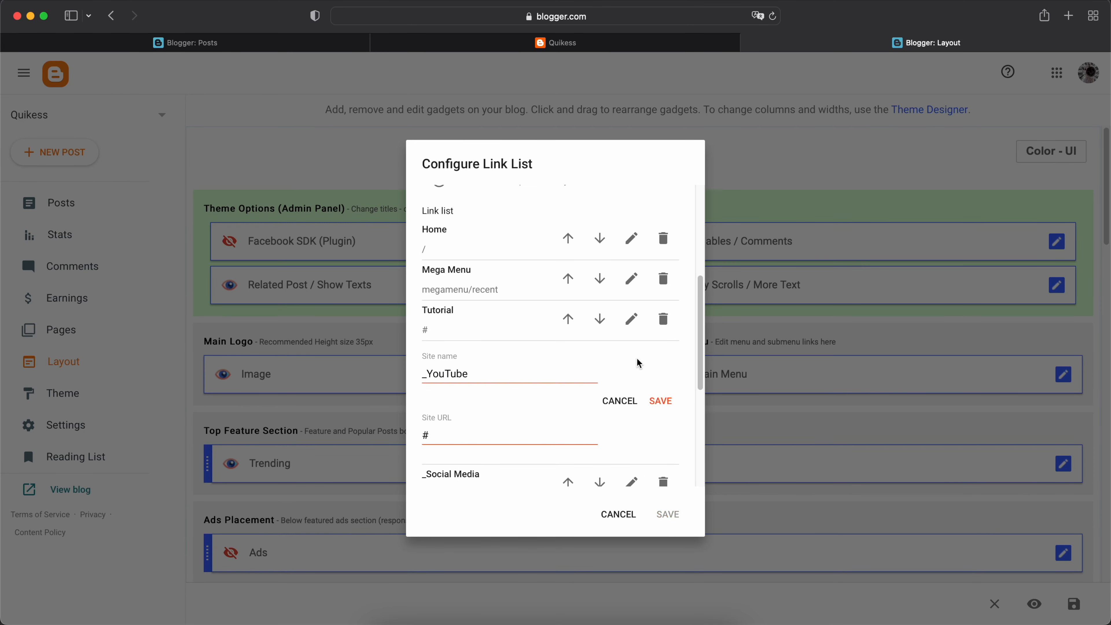
click(435, 435)
key(BackSpace)
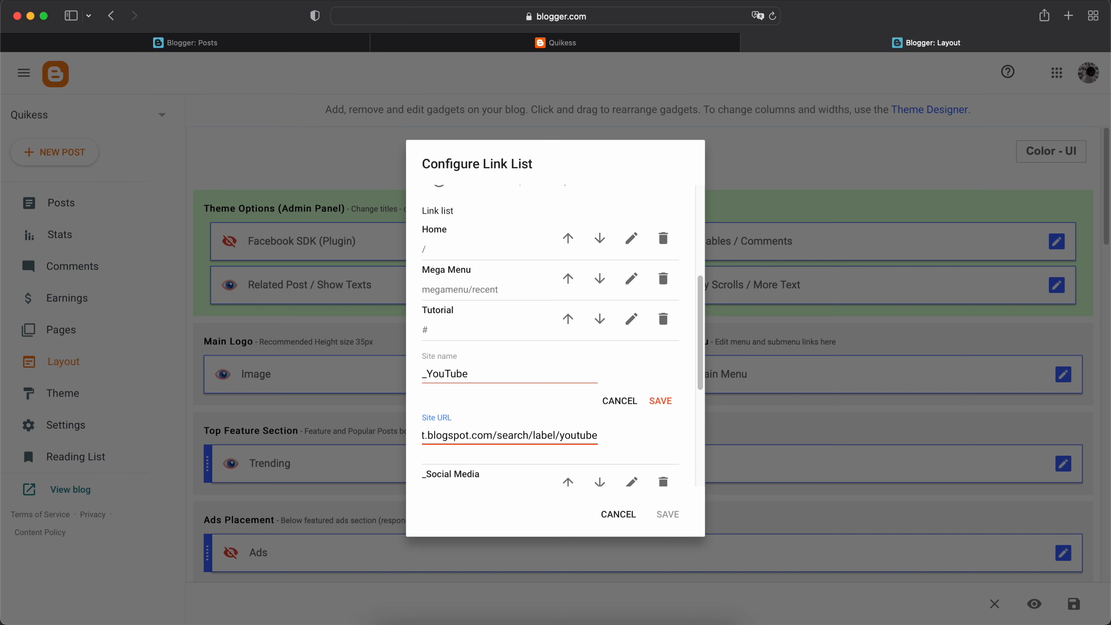
click(660, 401)
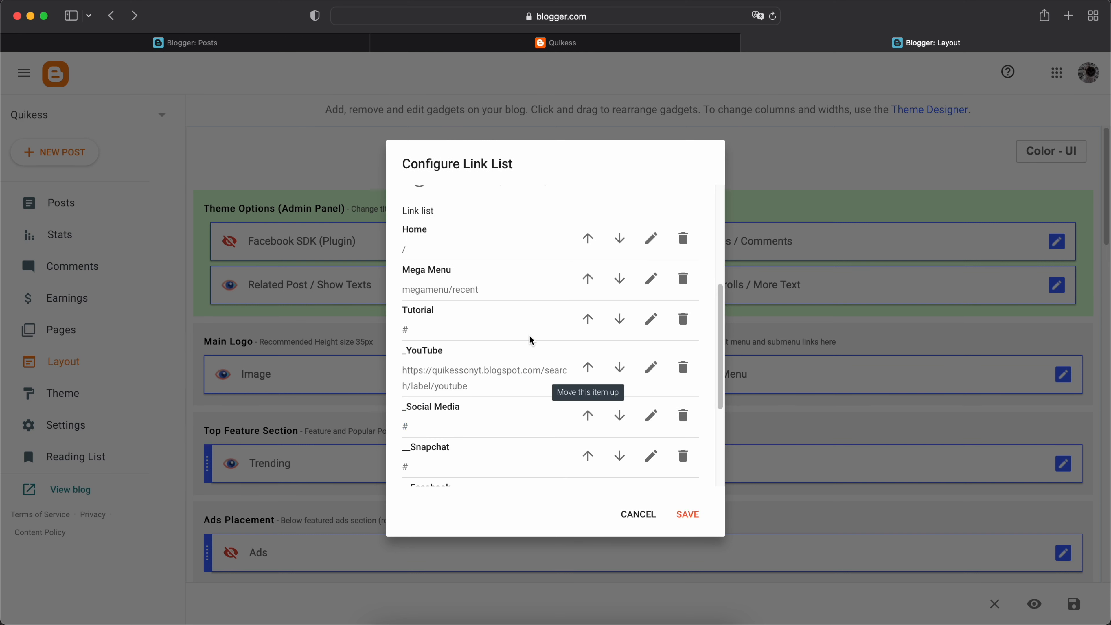
Step: Open the Main Menu's Tutorial link for editing and copy the address of the live blog's tutorials label page
drag(403, 309, 453, 310)
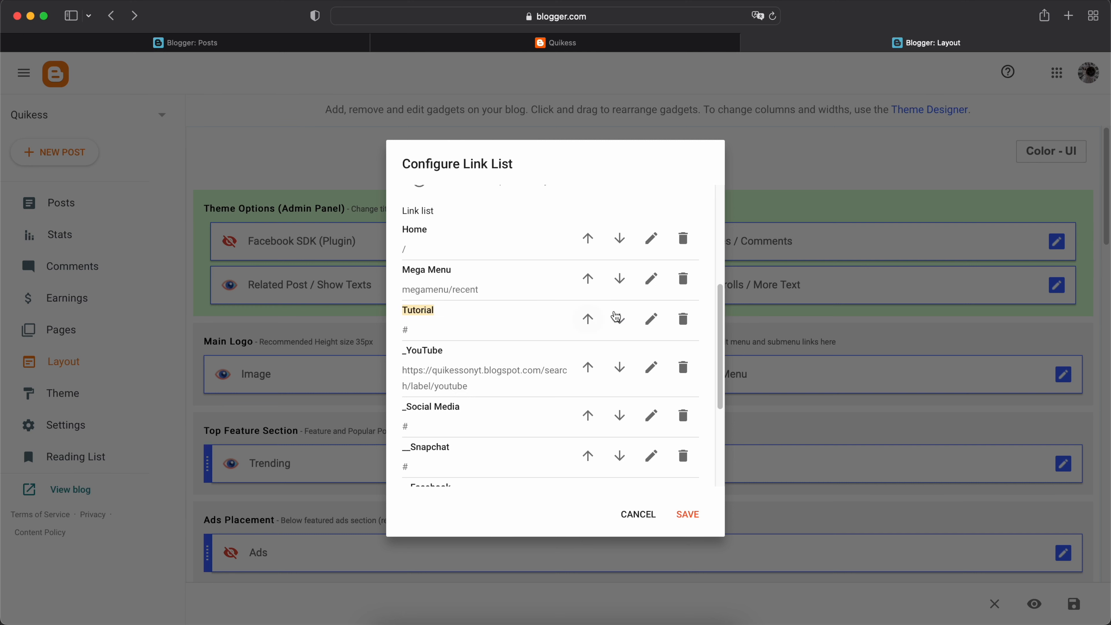
click(652, 320)
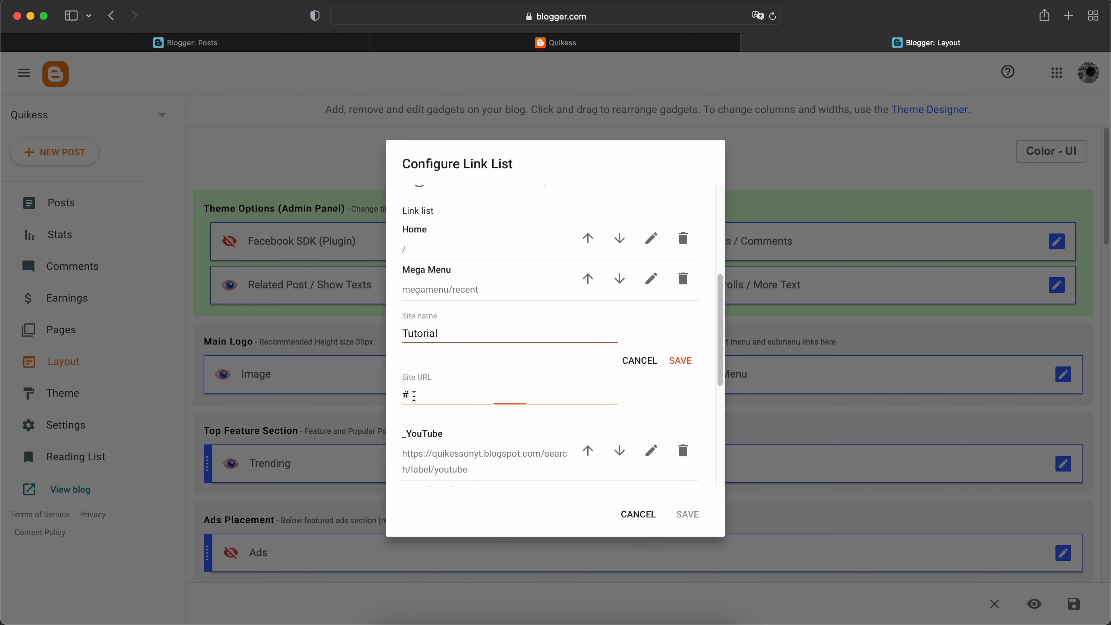
click(550, 42)
click(318, 71)
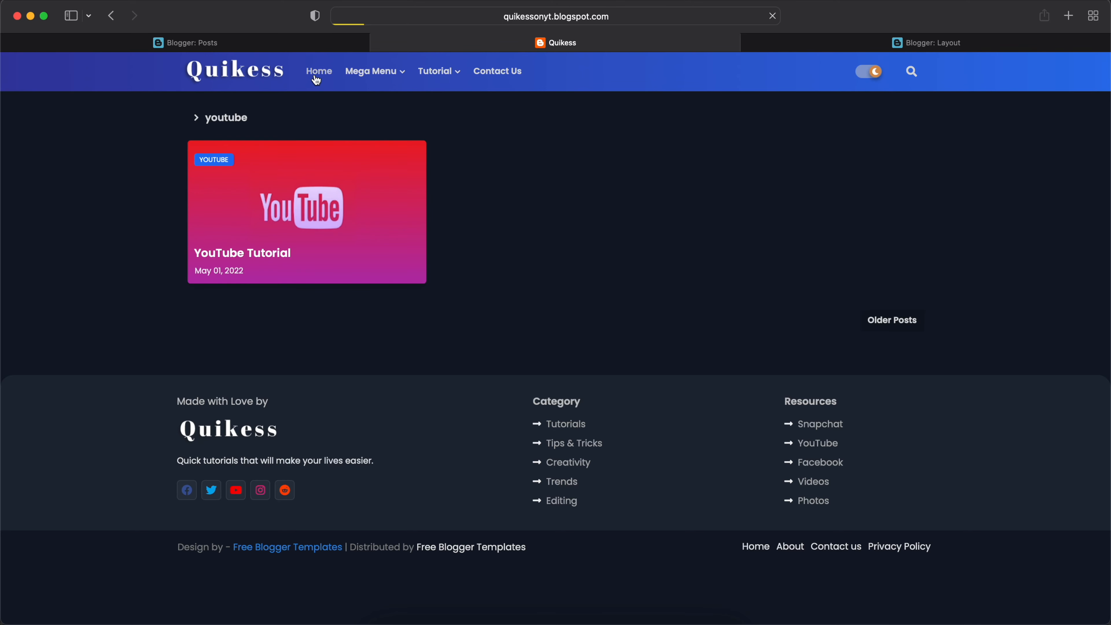
click(393, 308)
click(501, 17)
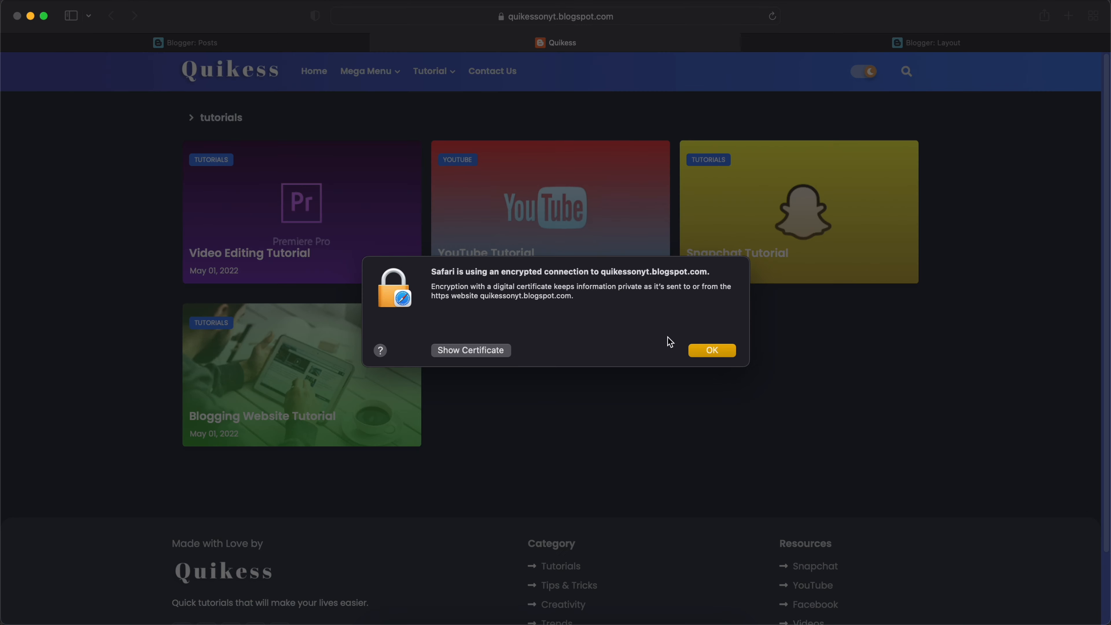
click(712, 349)
click(494, 16)
right_click(492, 14)
click(514, 37)
click(904, 46)
right_click(406, 393)
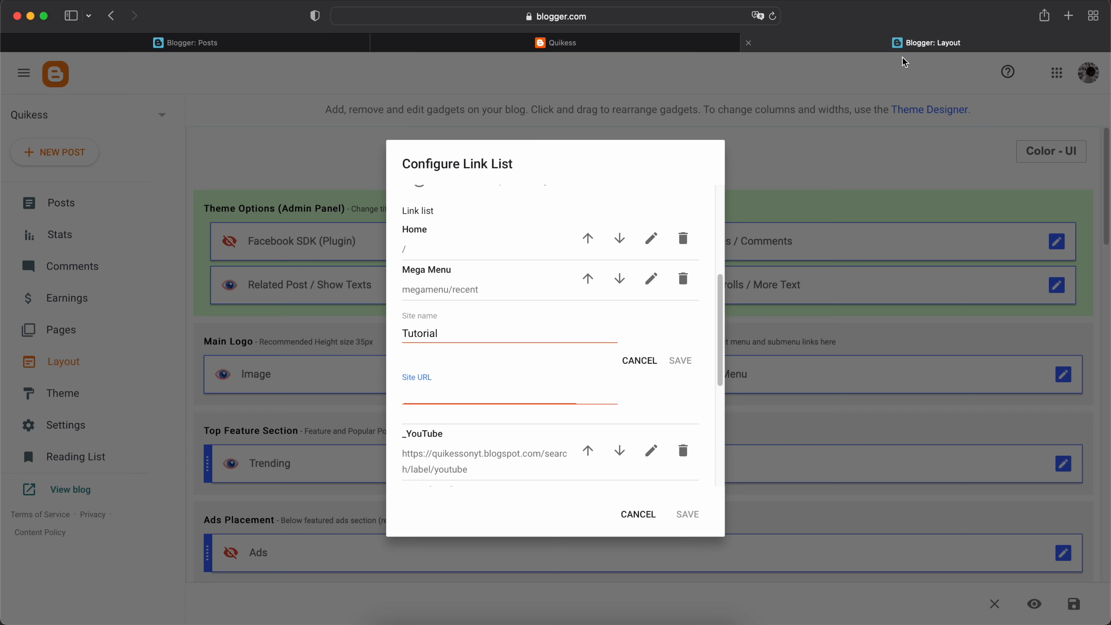
key(super+v)
click(680, 360)
scroll(632, 367, down, 3)
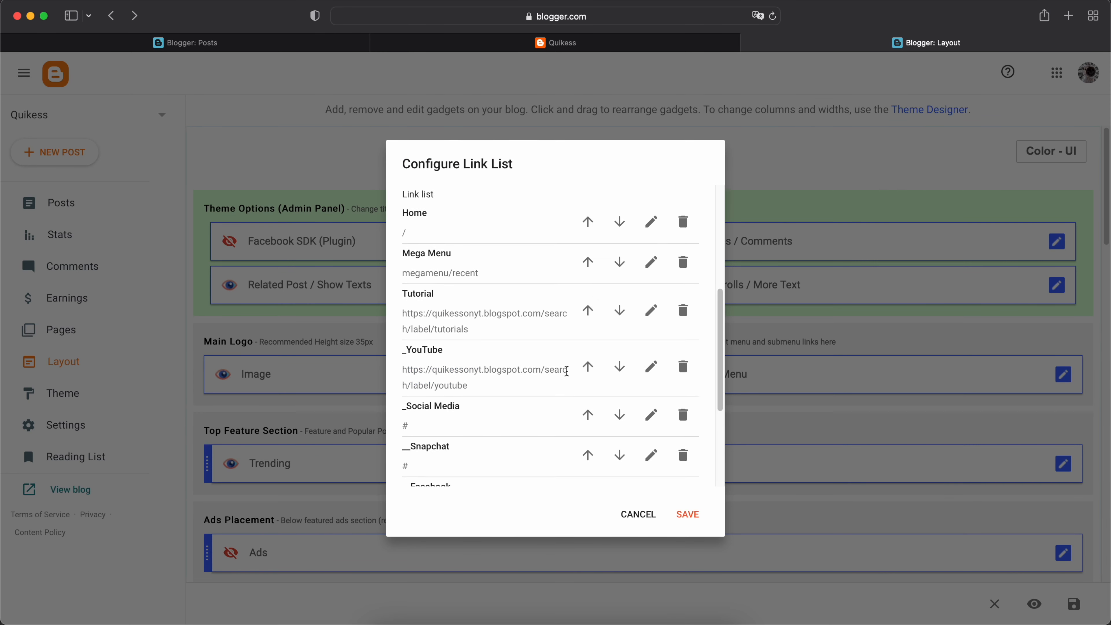
click(651, 395)
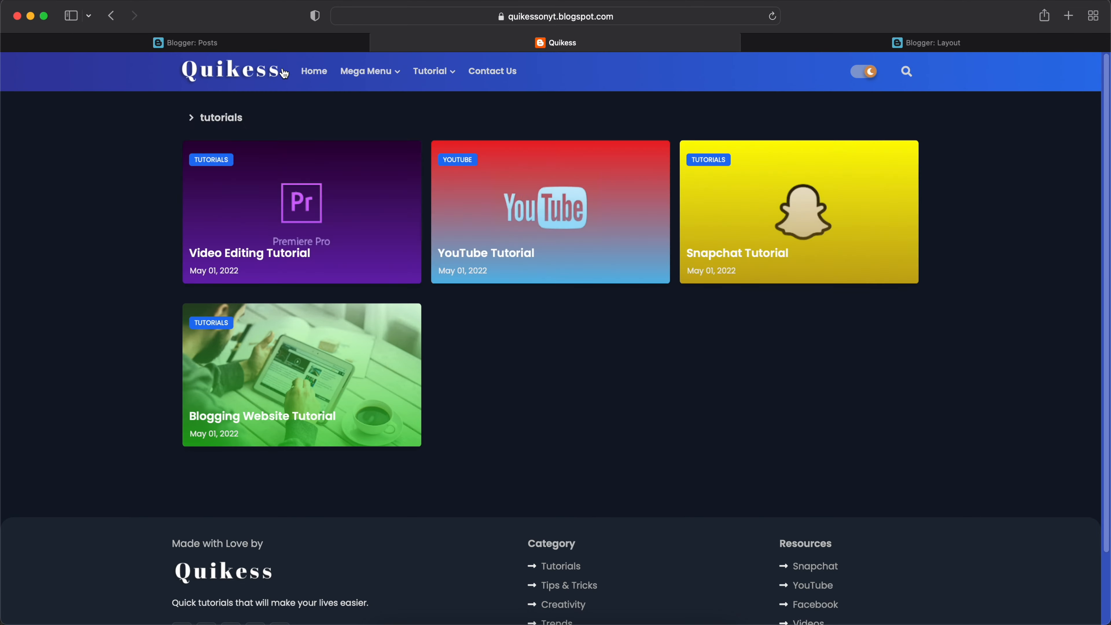
click(283, 72)
right_click(887, 379)
click(909, 500)
click(830, 43)
click(420, 467)
key(super+v)
click(680, 436)
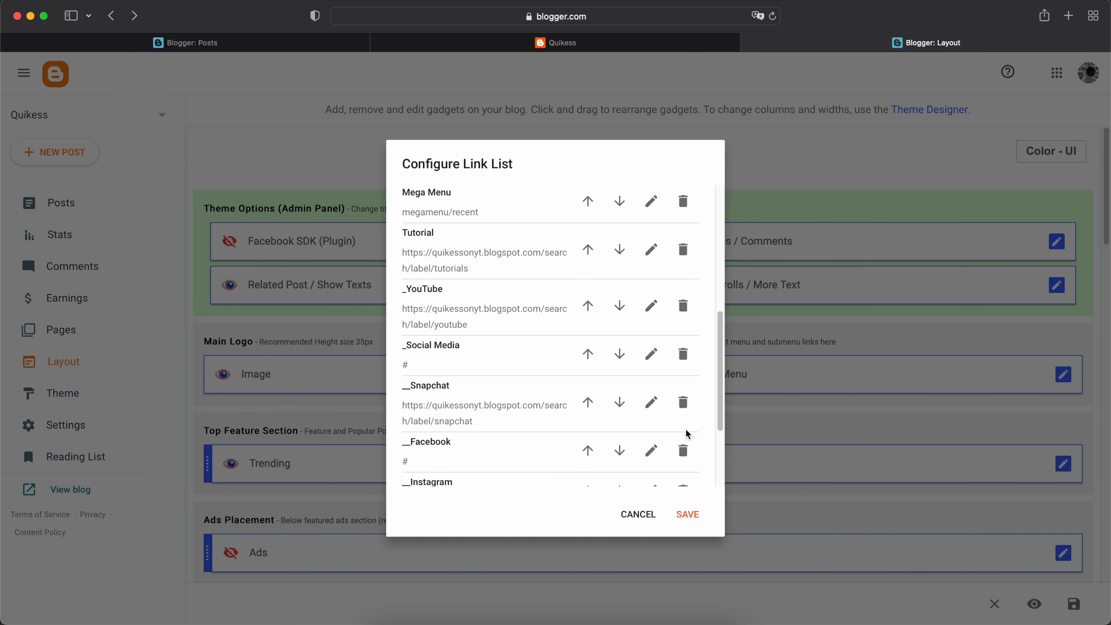
Step: Close the _Creativity link entry without changes and save the Main Menu link list
scroll(449, 404, down, 3)
click(651, 397)
click(475, 476)
click(680, 439)
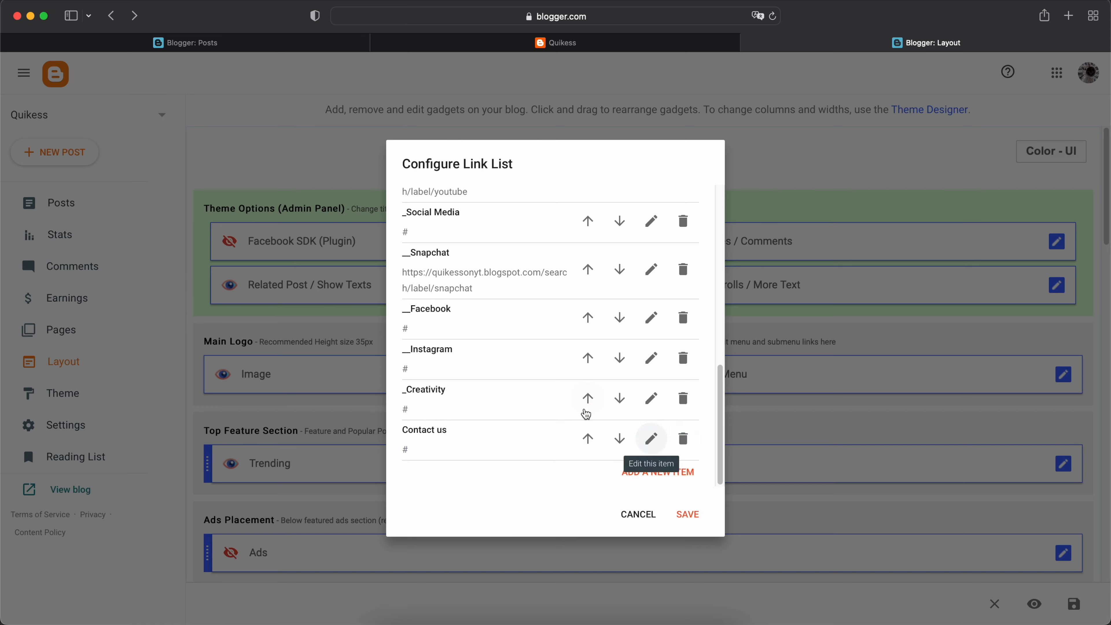
click(688, 514)
Step: Open the footer Category list's Tutorials link for editing and copy the address of the live blog's tutorials label page
scroll(742, 342, down, 10)
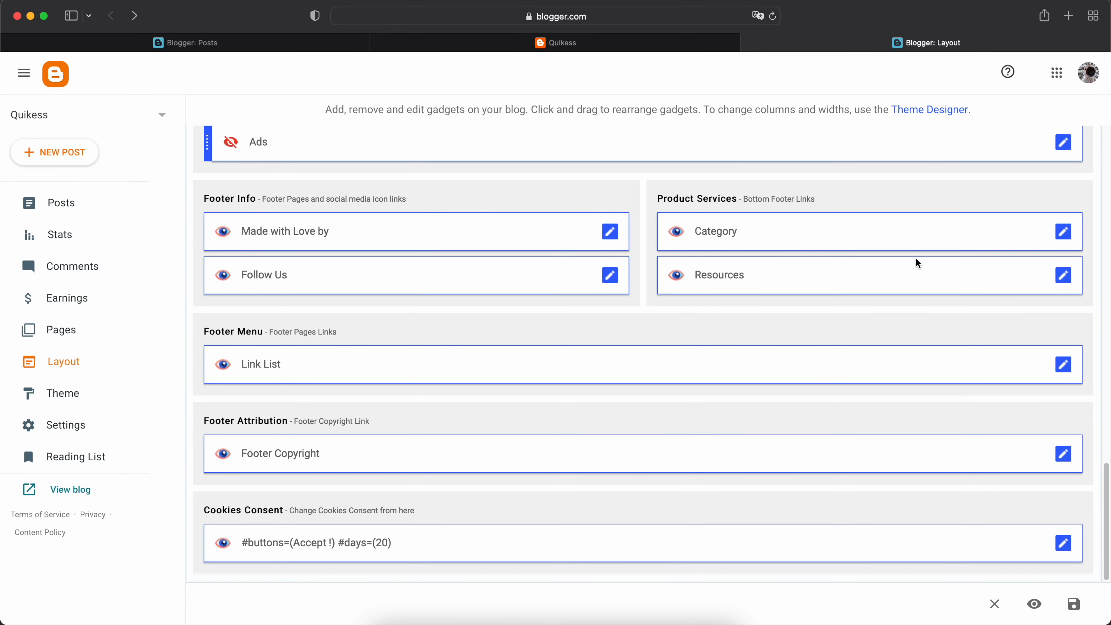
click(1055, 235)
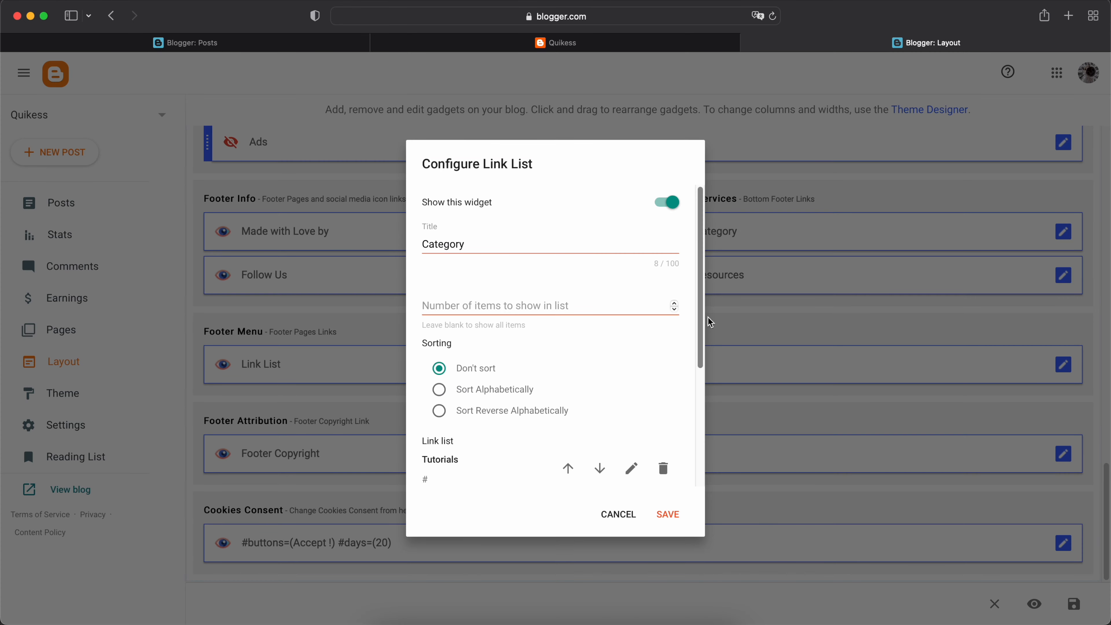
scroll(581, 371, down, 5)
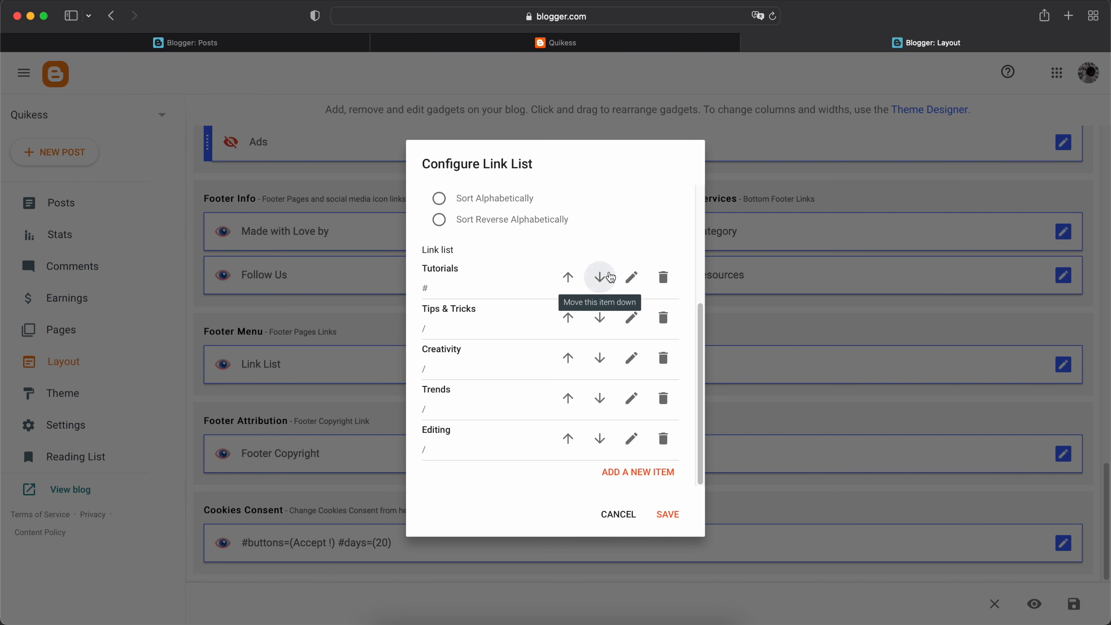
click(631, 277)
double_click(438, 353)
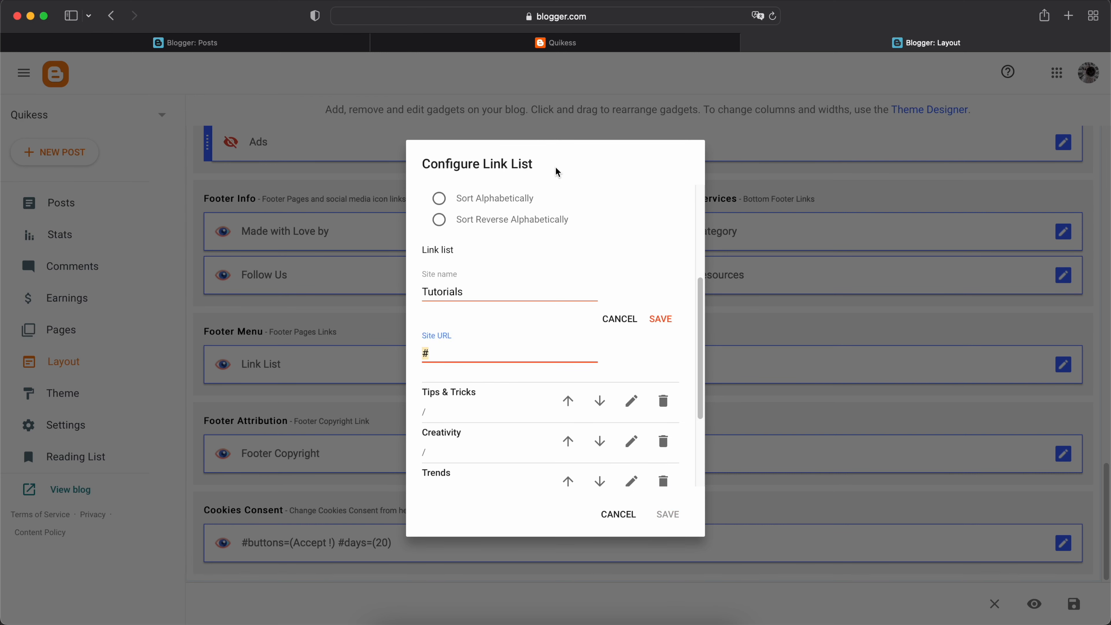
click(564, 46)
click(377, 385)
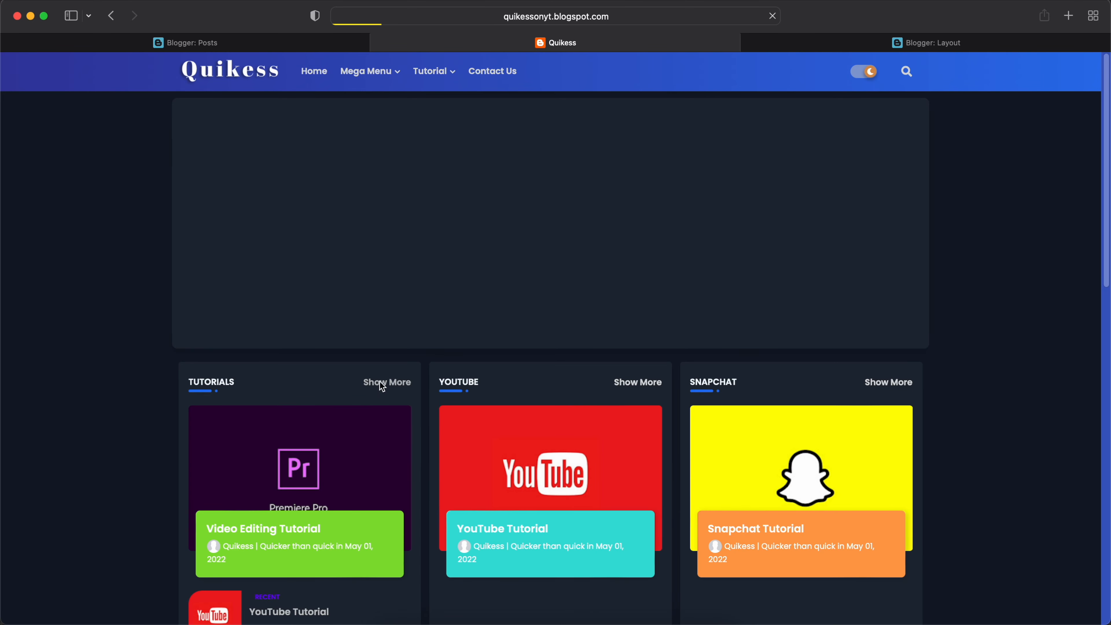
click(538, 16)
right_click(514, 18)
click(531, 37)
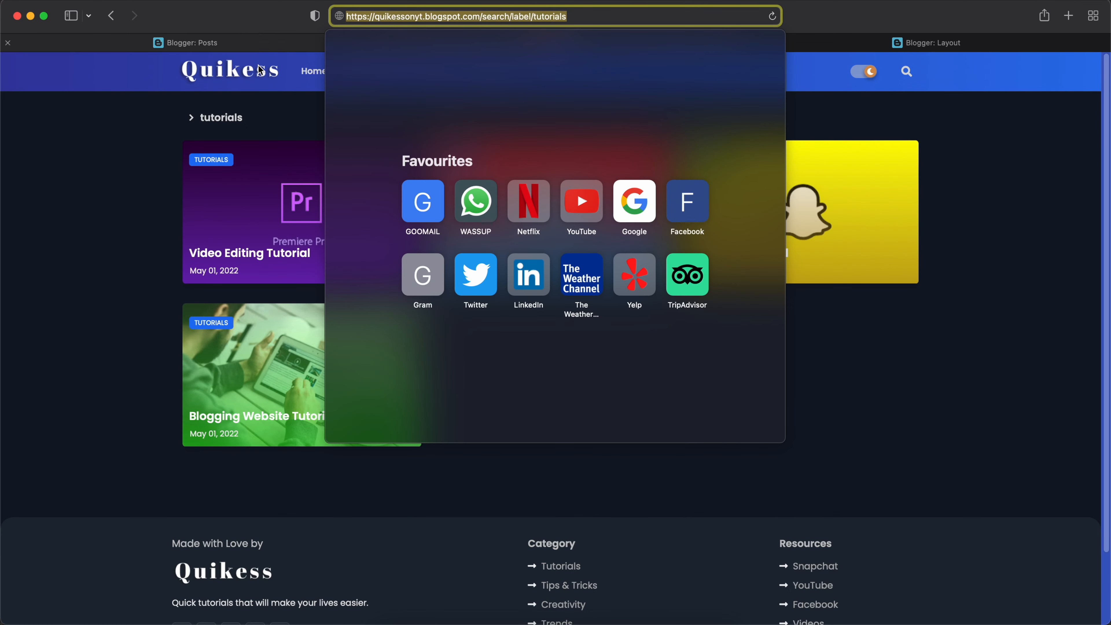
key(Escape)
click(830, 46)
key(super+v)
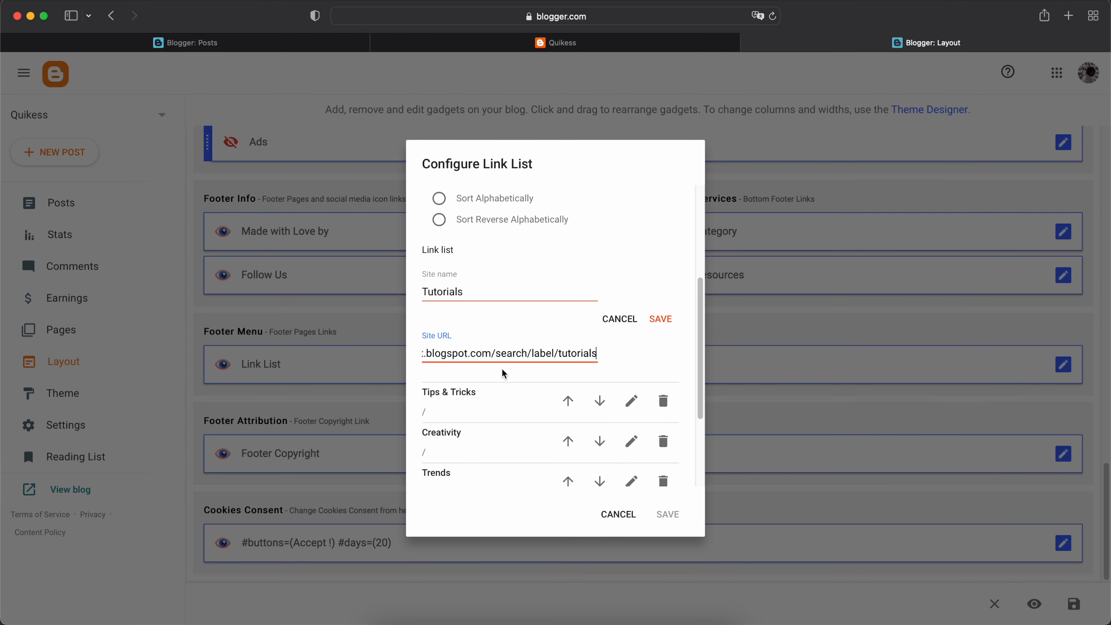
click(658, 318)
Step: Paste the copied label page address into the Category list's Creativity link URL and remove its final label name
click(651, 373)
click(450, 448)
key(super+v)
key(BackSpace)
key(BackSpace)
key(BackSpace)
key(BackSpace)
key(BackSpace)
key(BackSpace)
key(BackSpace)
key(BackSpace)
key(BackSpace)
Step: Check the label names in the posts list, complete the Creativity URL with recent, and save the link and the Category widget
click(305, 43)
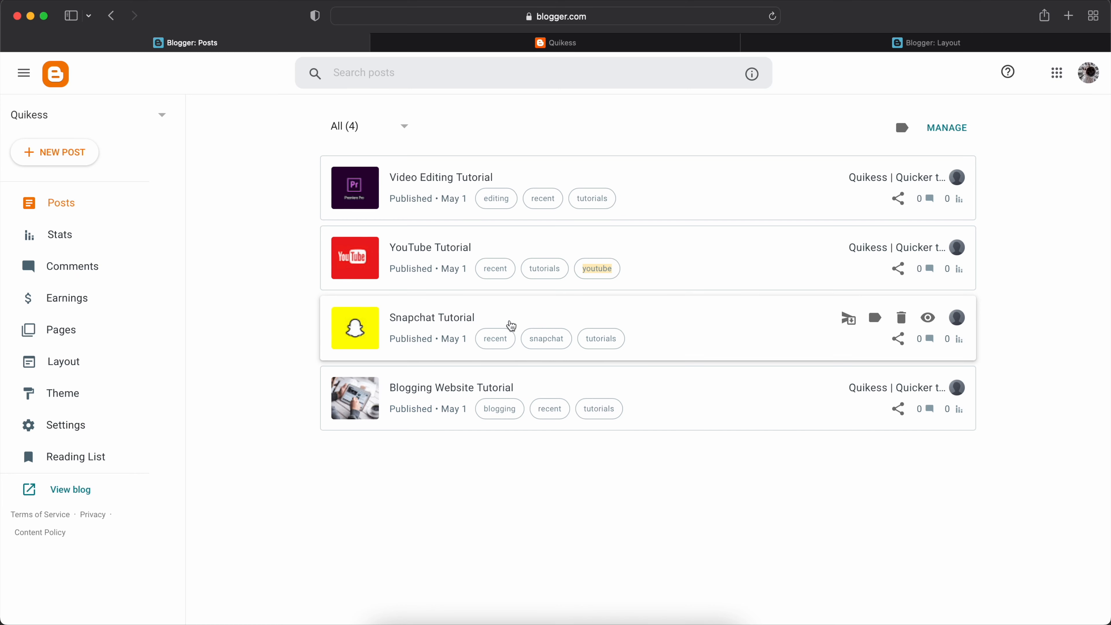
click(608, 42)
key(ctrl+Tab)
text(recent)
click(688, 414)
click(690, 515)
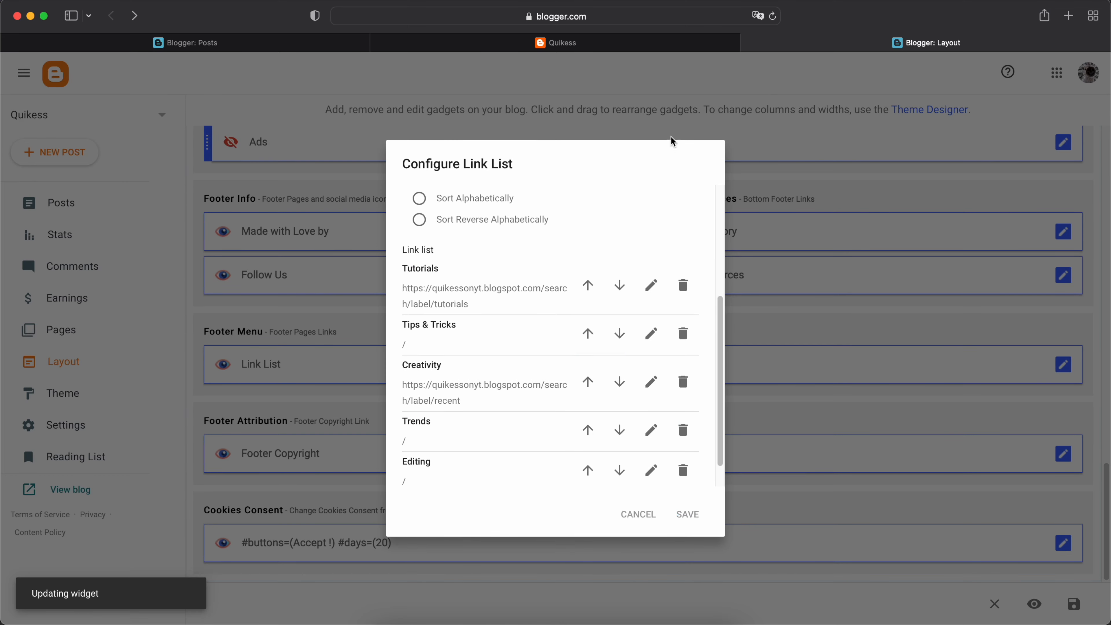
Step: Reload the live blog and test the Tutorial menu's YouTube link and its Social Media submenu
click(557, 42)
key(super+r)
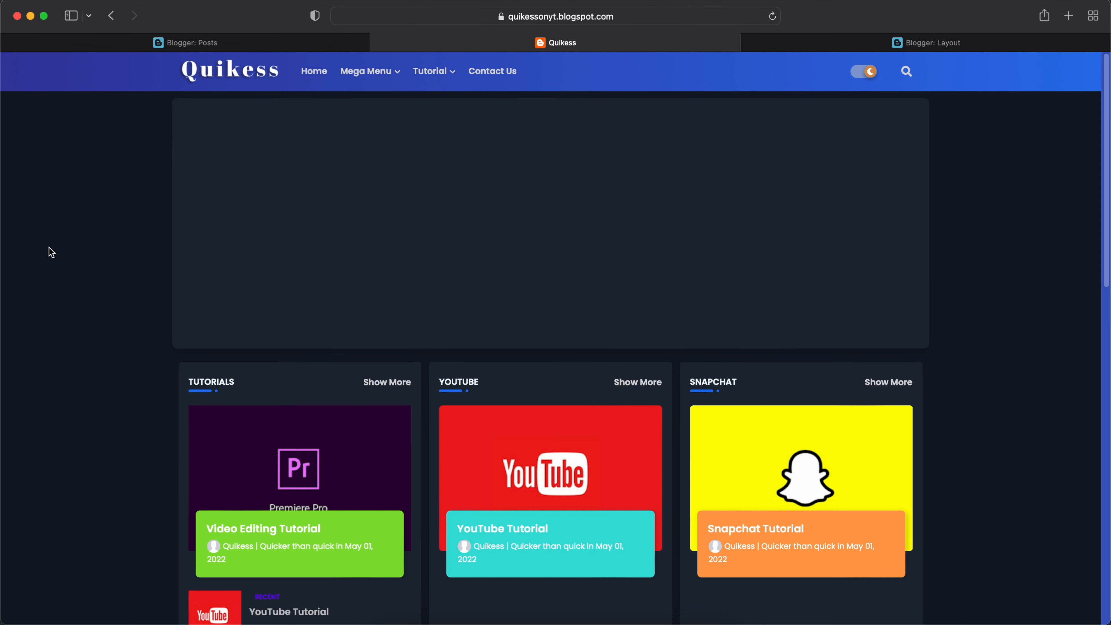
mouse_move(433, 72)
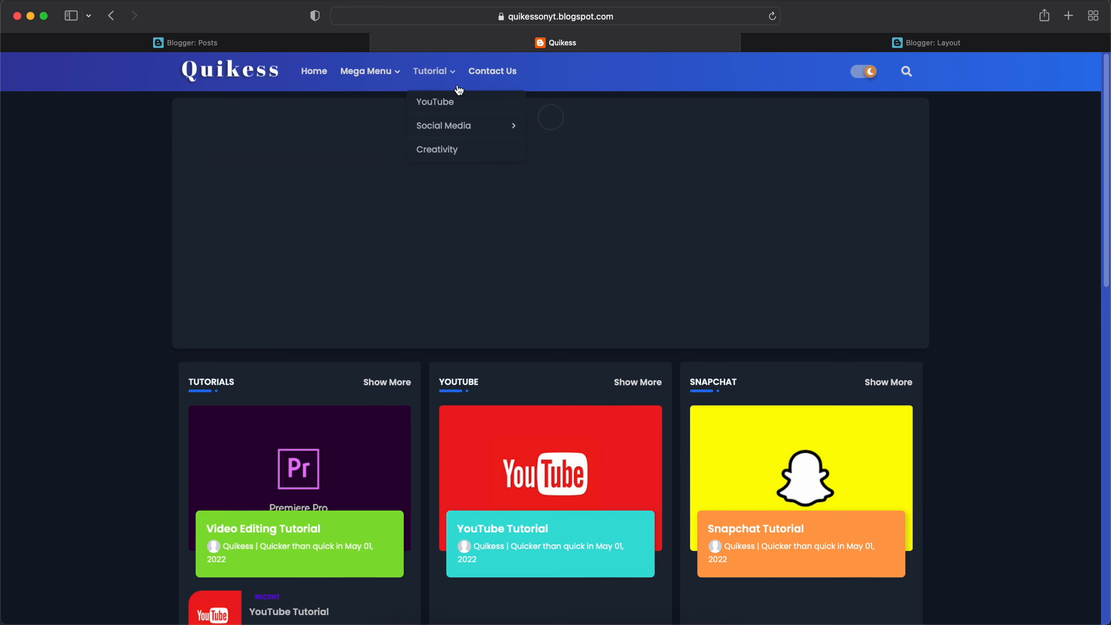
click(443, 105)
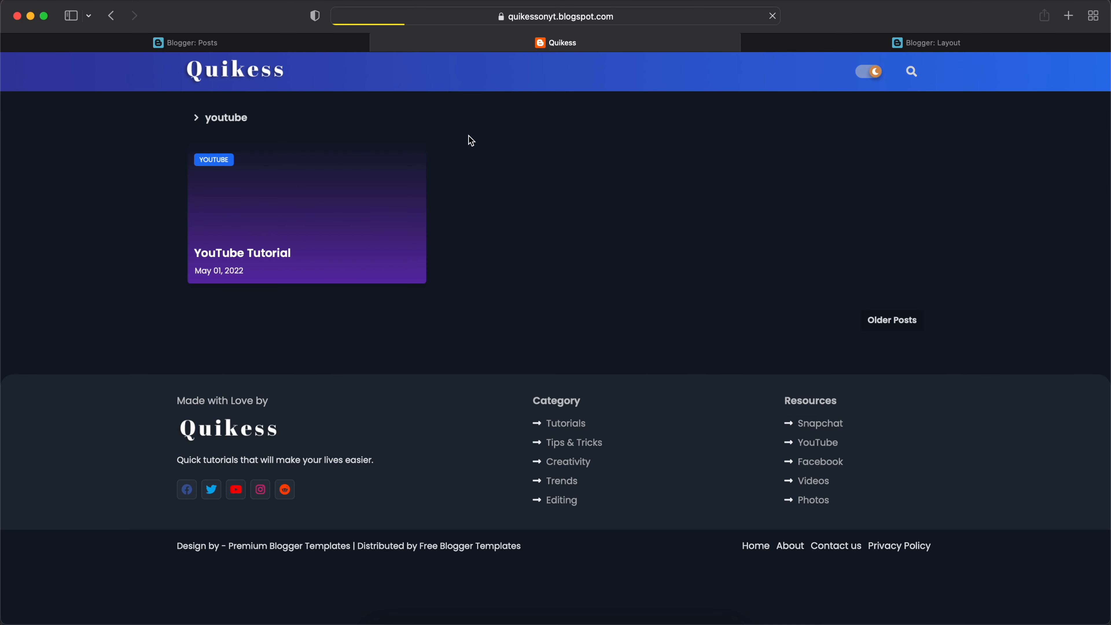
mouse_move(440, 58)
mouse_move(454, 128)
click(567, 133)
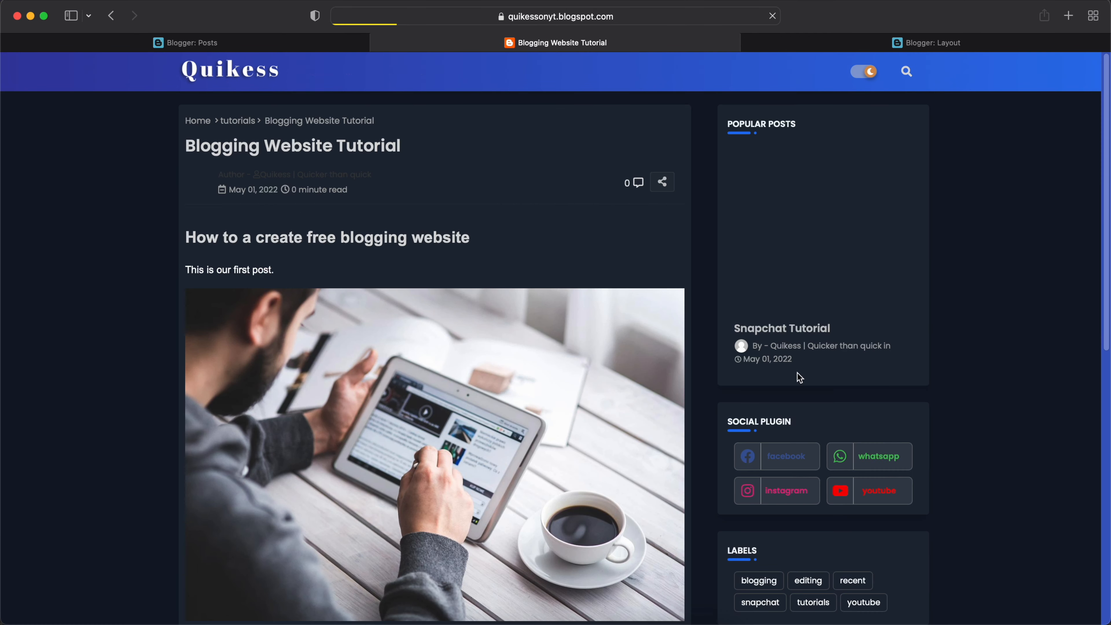
Step: Examine the Blogging Website Tutorial post's tags, related posts, comment area, sidebar widgets and footer
scroll(552, 361, down, 8)
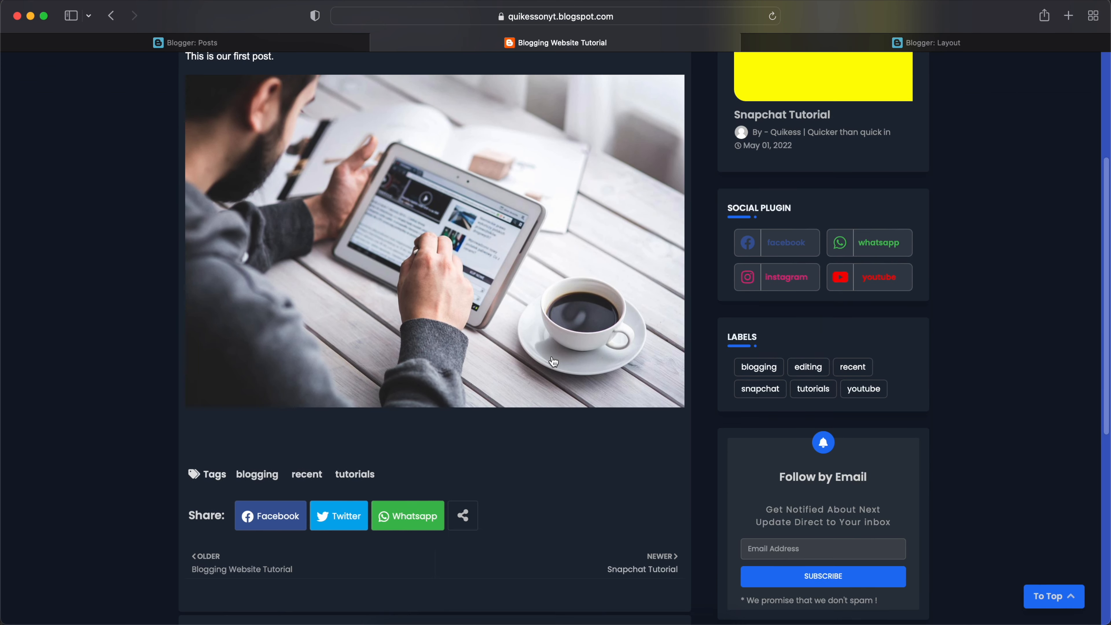
scroll(553, 361, down, 3)
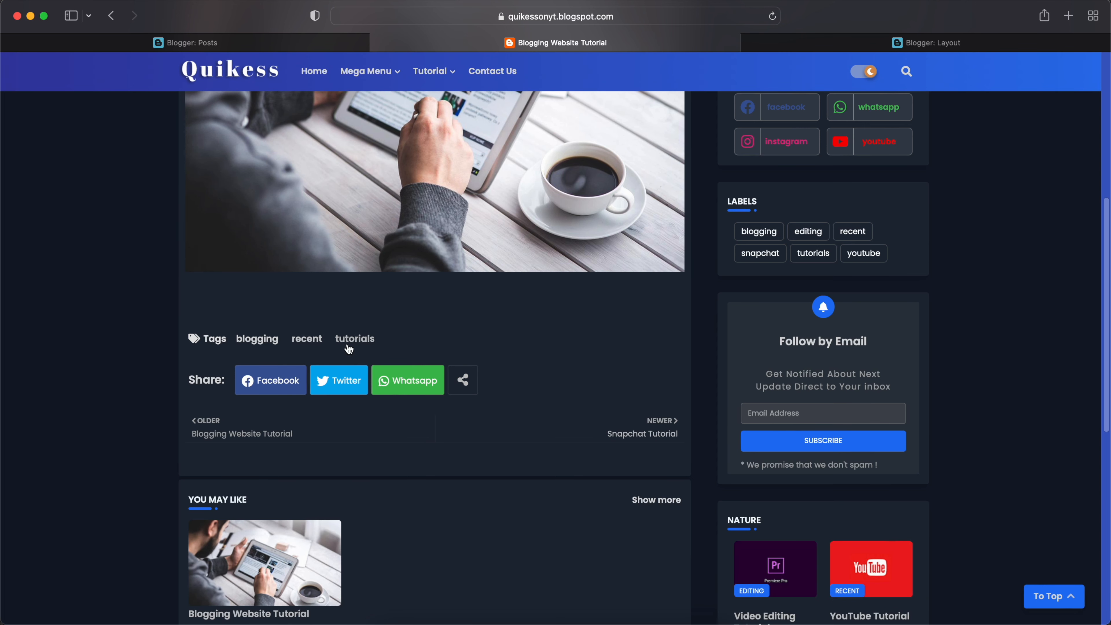
right_click(356, 344)
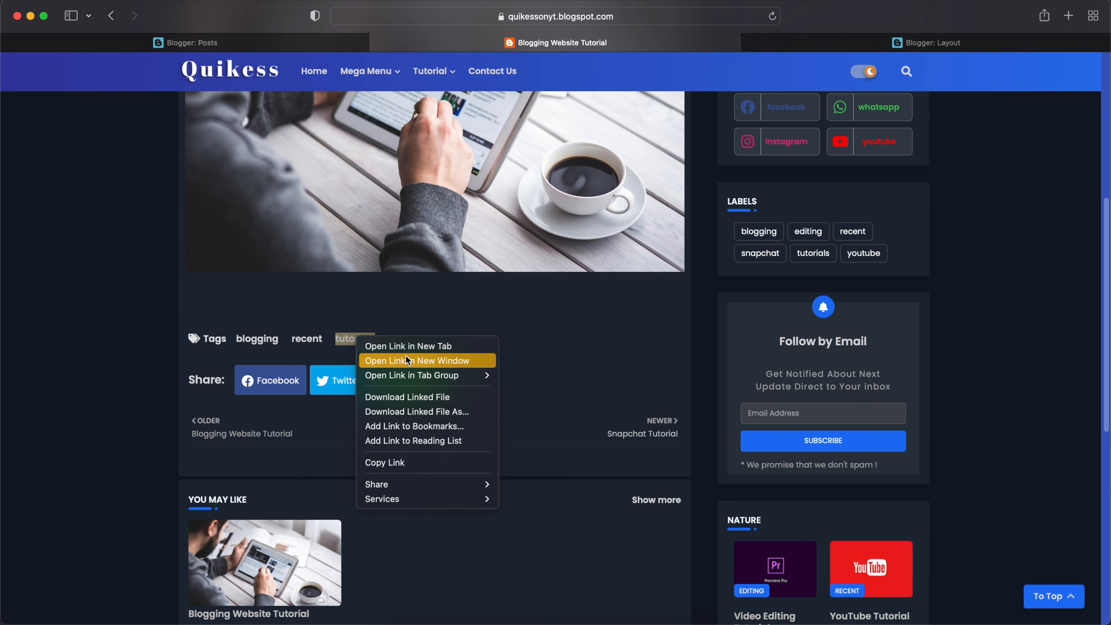
click(139, 423)
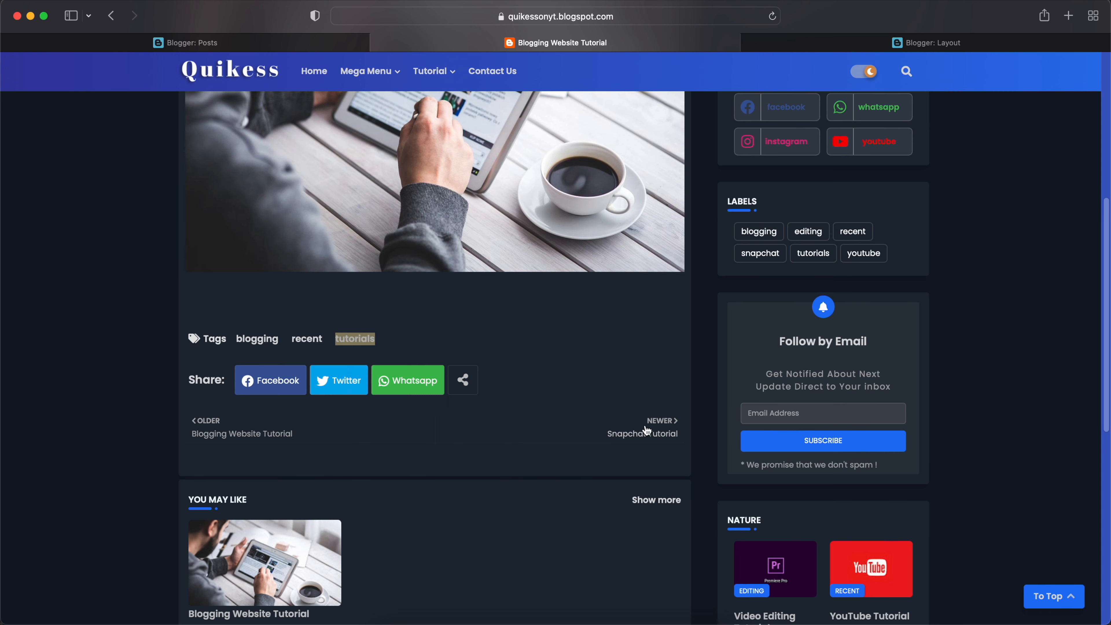
scroll(977, 377, down, 10)
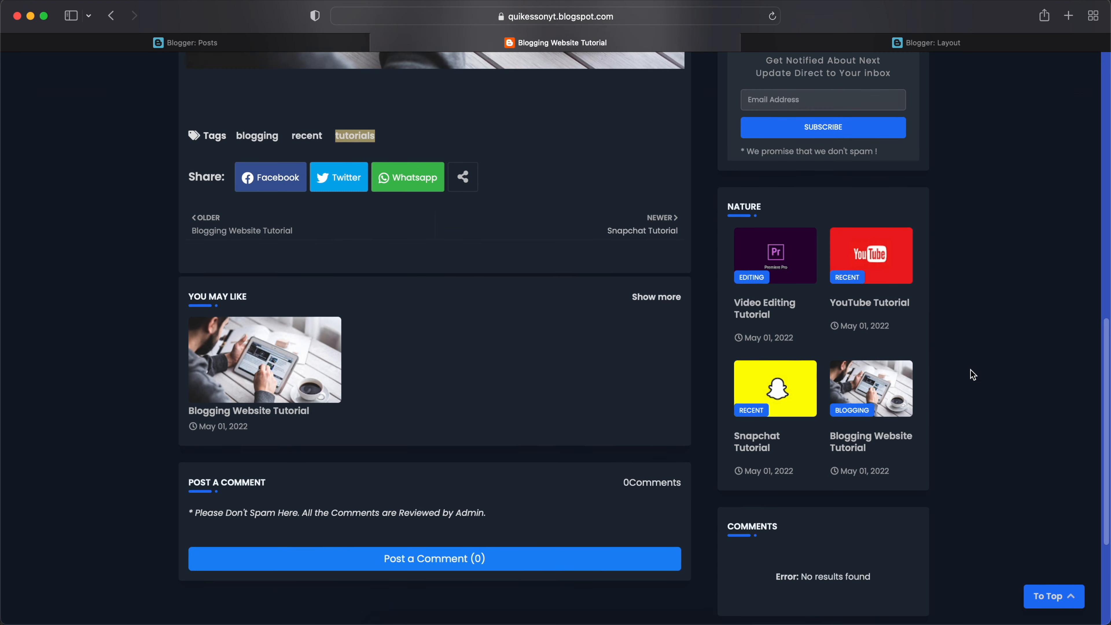
scroll(961, 368, down, 2)
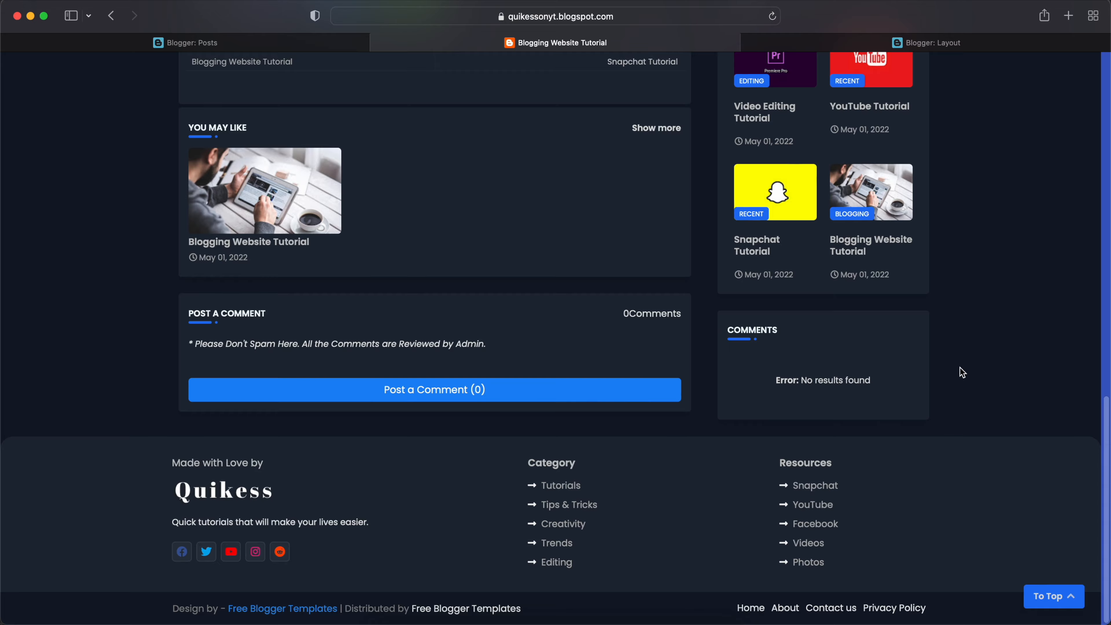
scroll(959, 367, up, 18)
scroll(961, 369, down, 1)
Step: Hide the Social Plugin widget in the right sidebar of the blog layout and save it
key(ctrl+Tab)
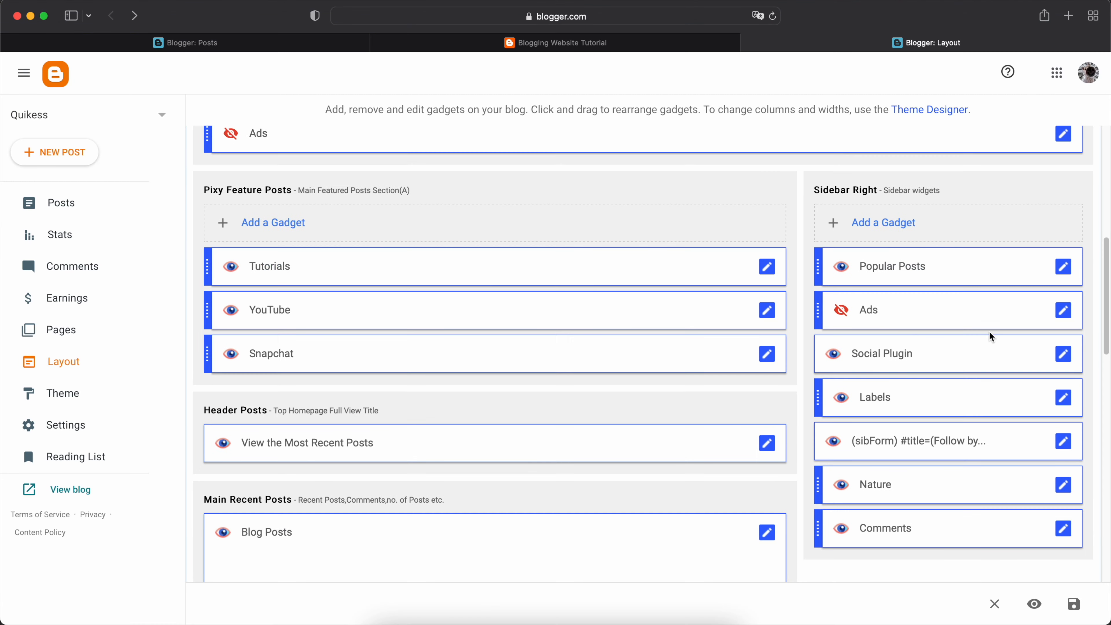
click(1060, 358)
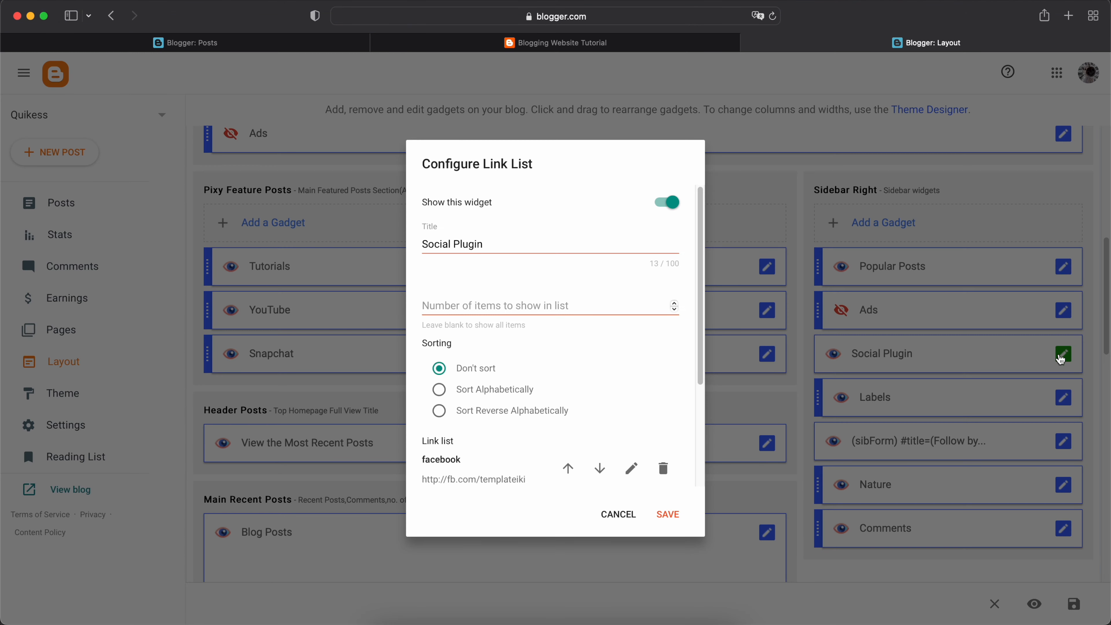
click(668, 203)
scroll(597, 401, down, 5)
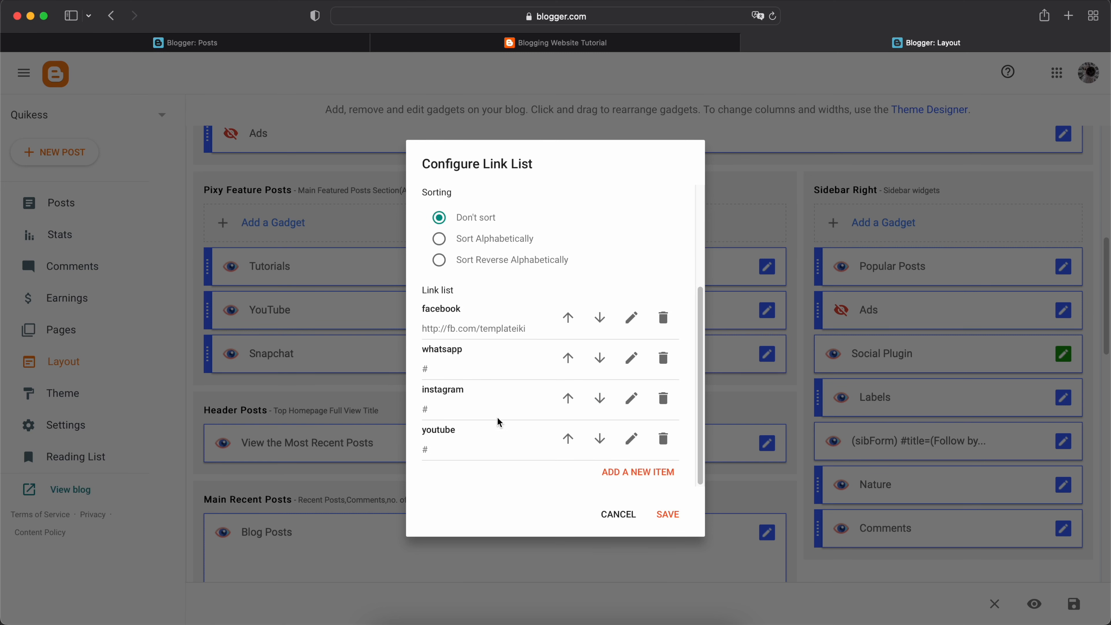
click(669, 515)
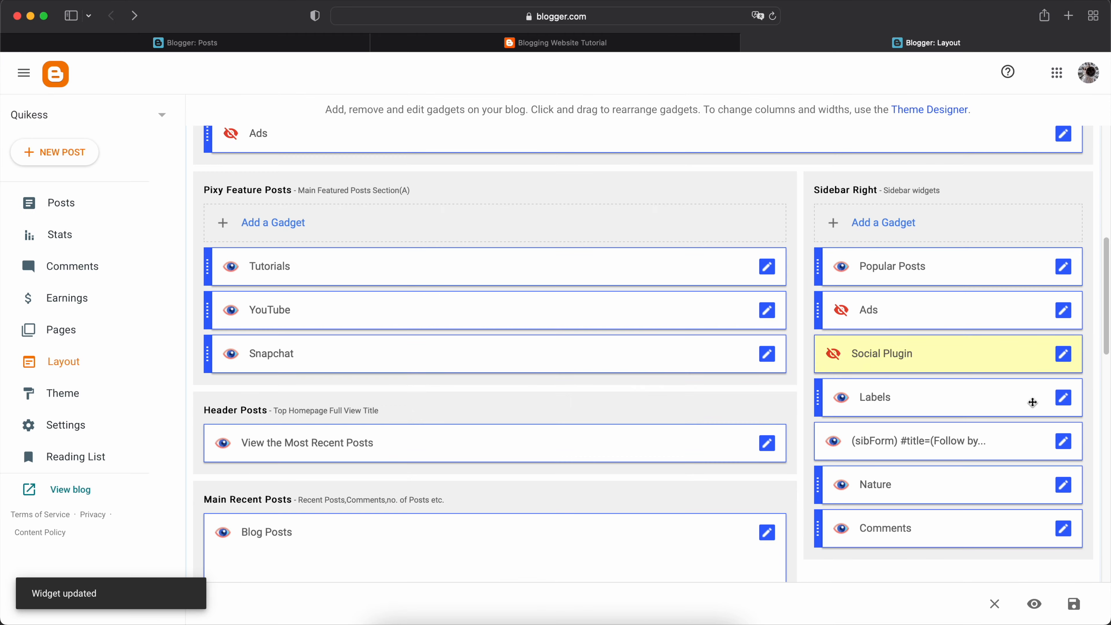
Step: Hide the sidebar's (sibForm) follow-by-email widget and save it
click(1063, 441)
click(675, 223)
click(664, 493)
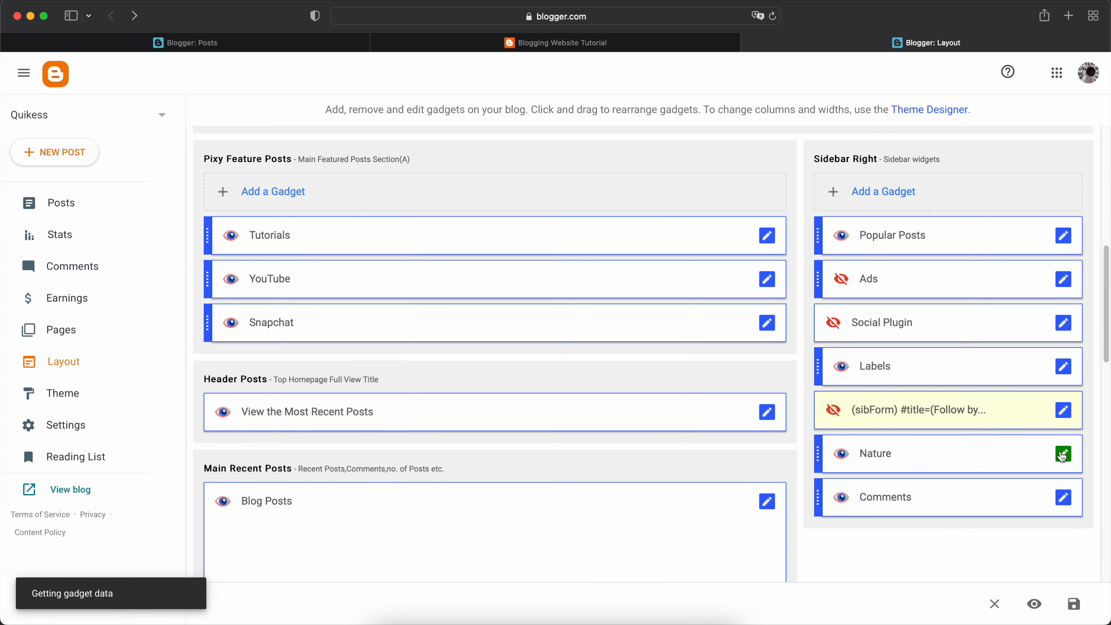
Step: Retitle the sidebar's Nature widget as Recent and save it
click(1063, 454)
click(454, 321)
key(super+a)
text(Re)
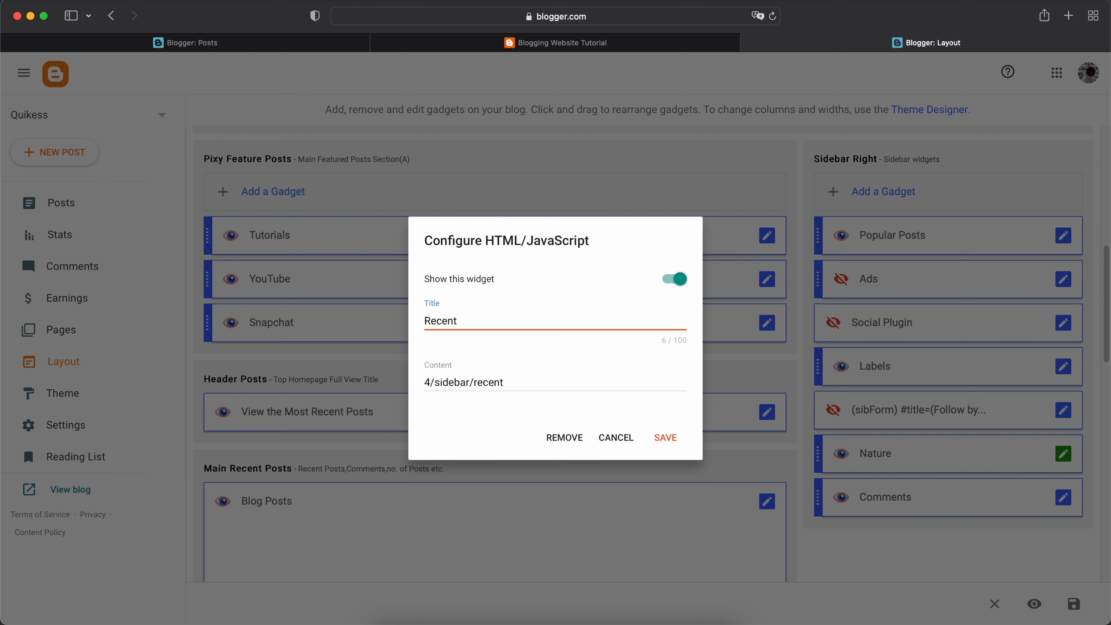
click(667, 438)
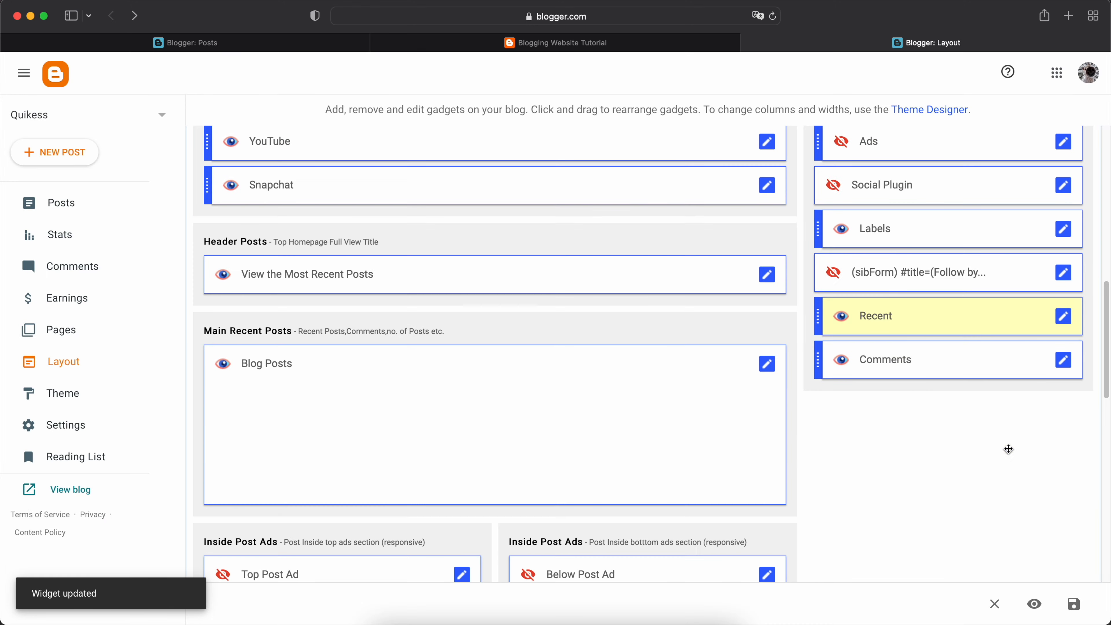
Step: Check the Comments widget on the live post, hide it in the layout's right sidebar, and return to the live blog's homepage
click(572, 42)
scroll(1005, 335, down, 10)
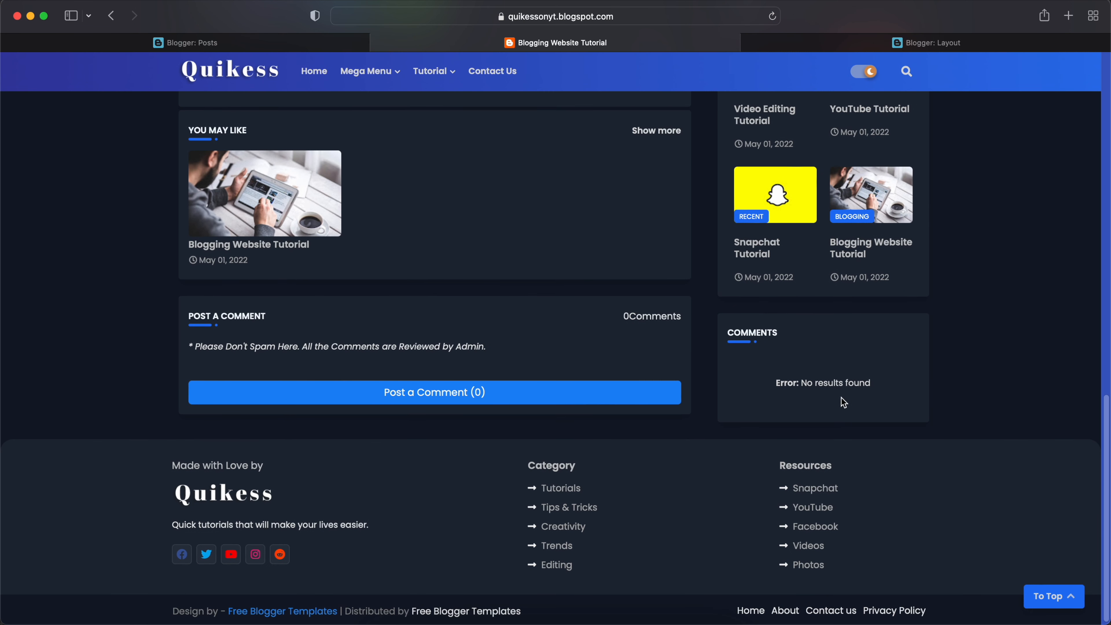
click(926, 43)
click(1062, 360)
click(672, 278)
click(667, 438)
key(ctrl+shift+Tab)
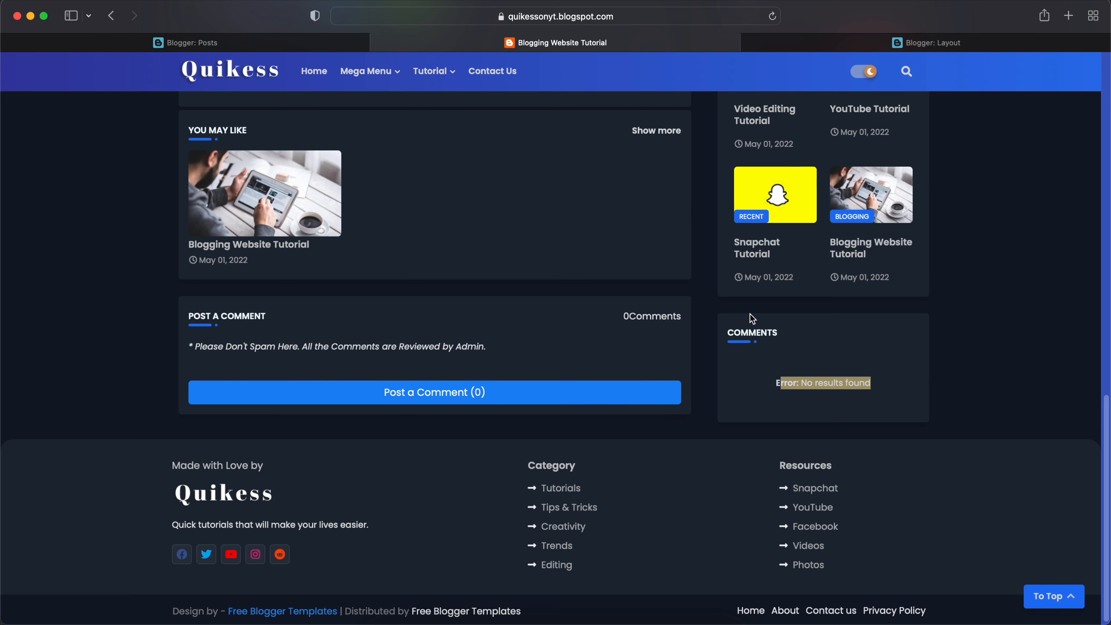
click(220, 76)
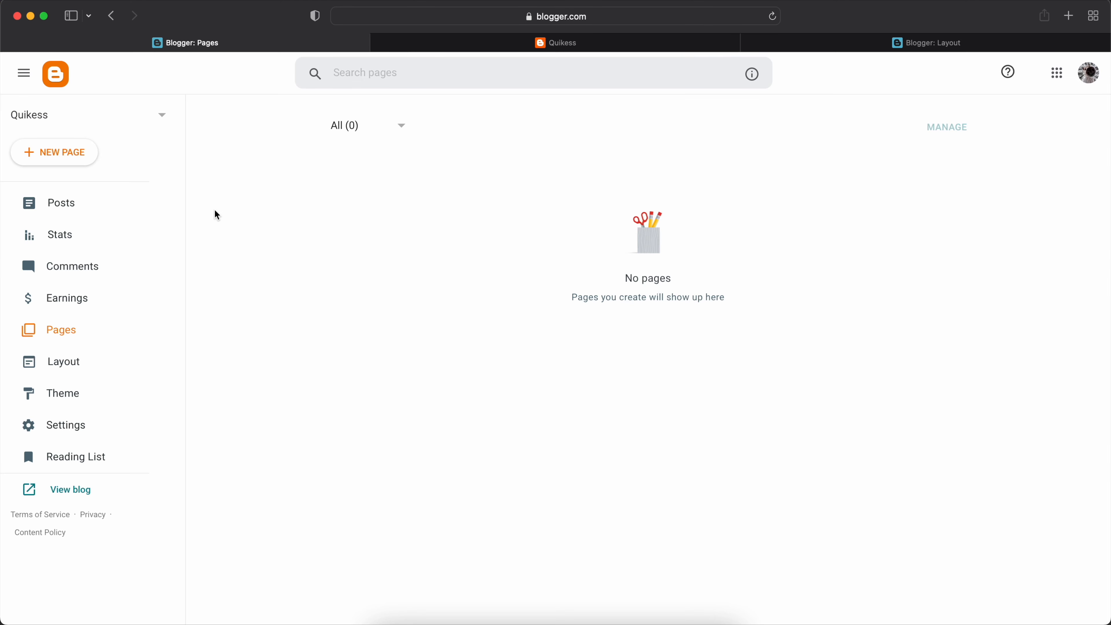
Step: Create a new page titled About Us and enter the heading About Us in its body
click(74, 155)
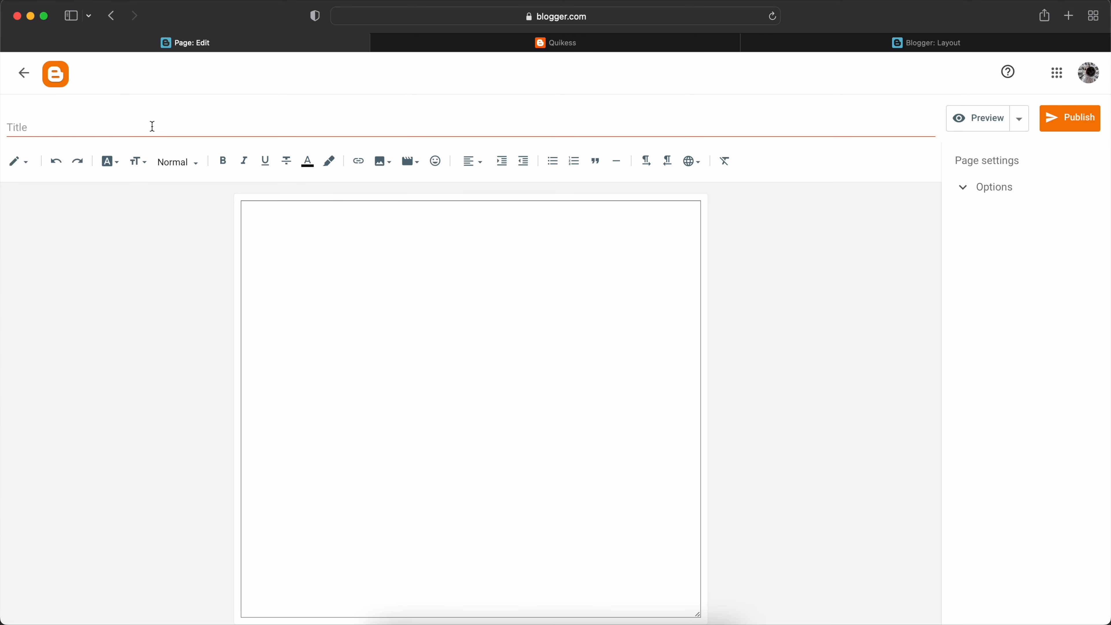
click(137, 129)
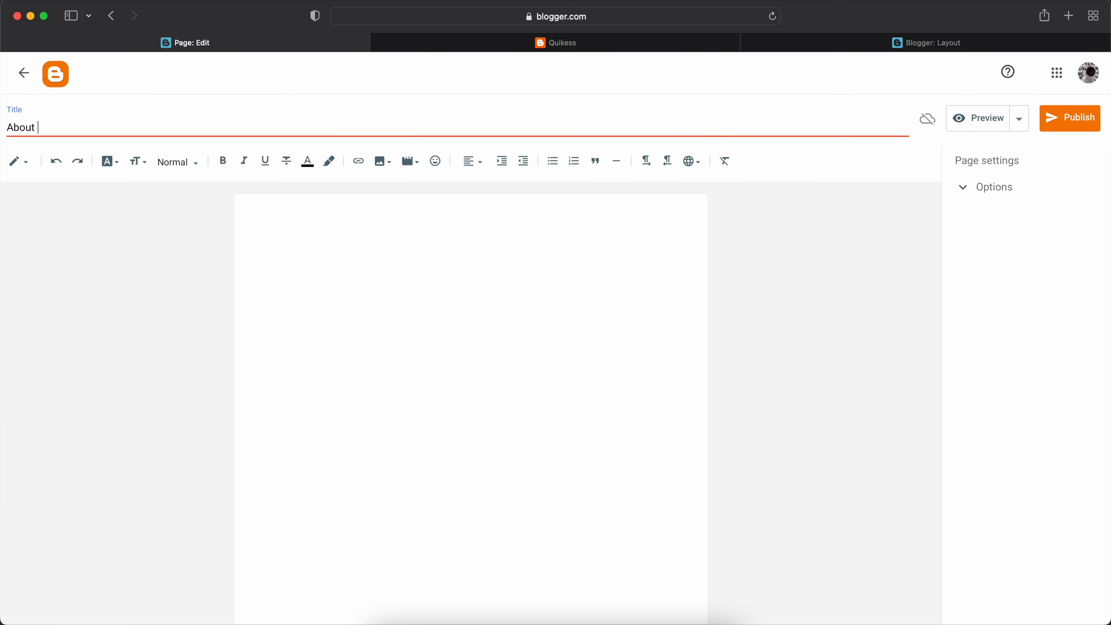
click(284, 223)
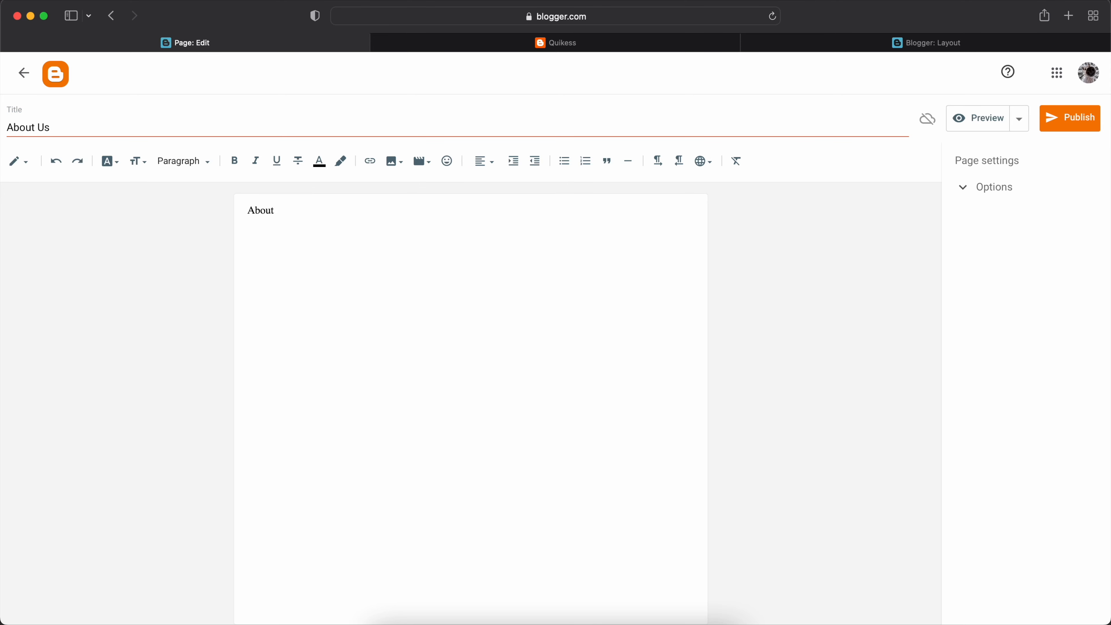
Step: Set the page heading's font to Arial, add the line "This is our About Us page." below it, and publish the page
key(super+a)
click(113, 161)
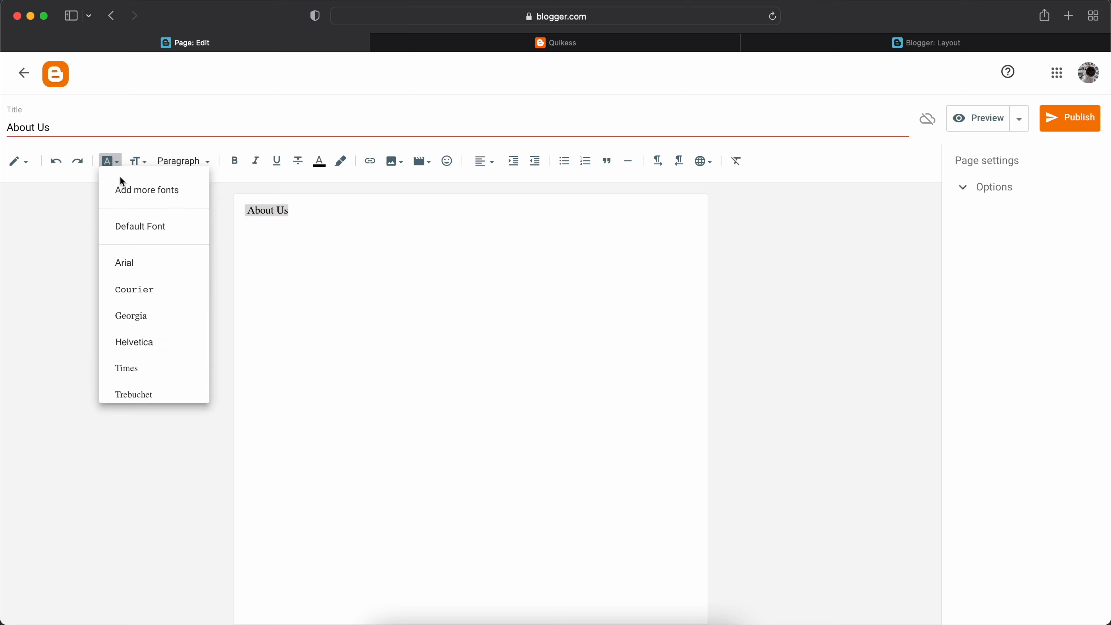
click(146, 272)
click(315, 214)
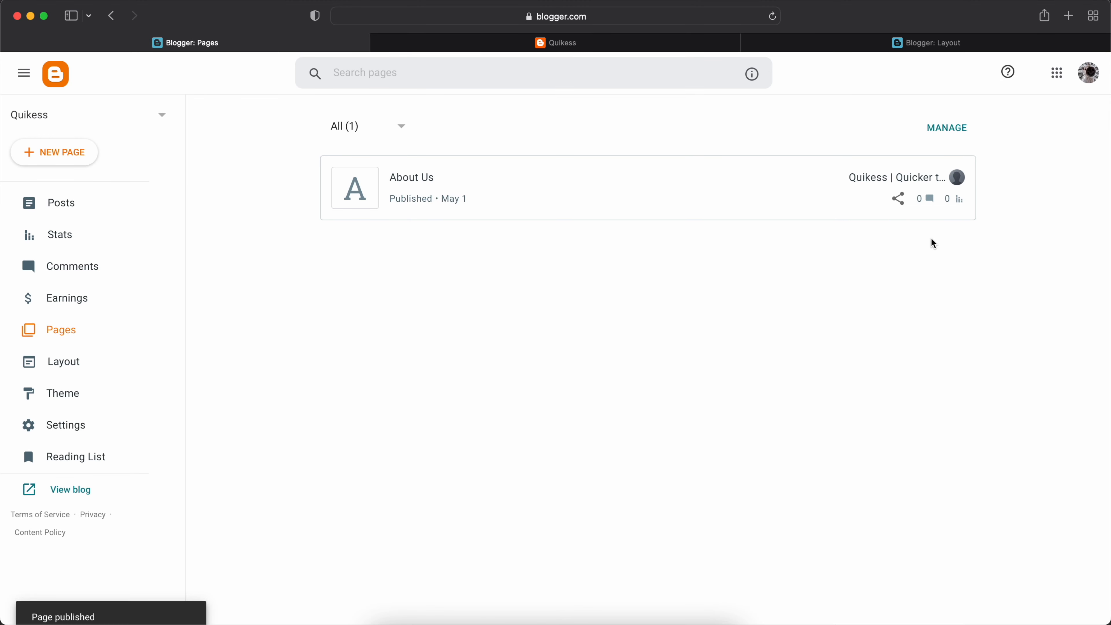
Step: Copy the published About Us page's link from the pages list
mouse_move(929, 188)
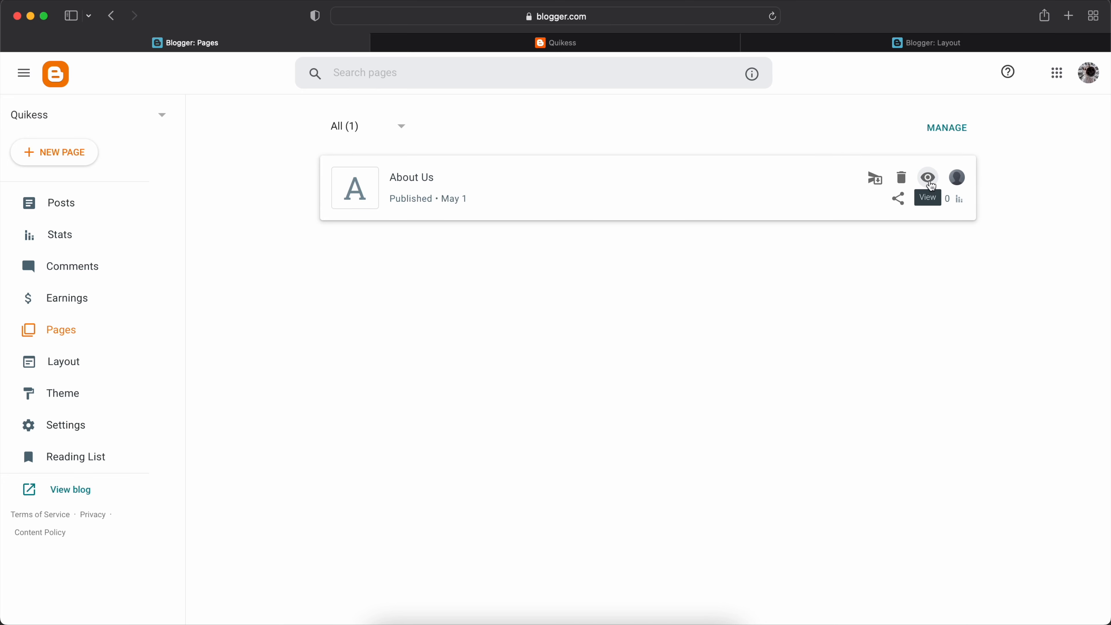
right_click(929, 179)
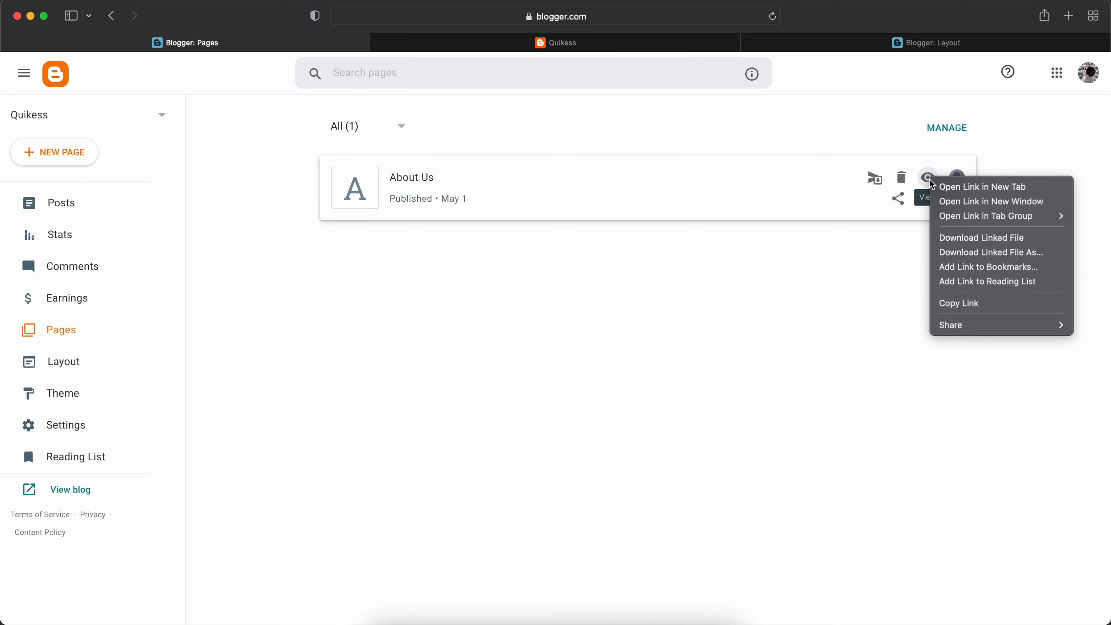
click(961, 304)
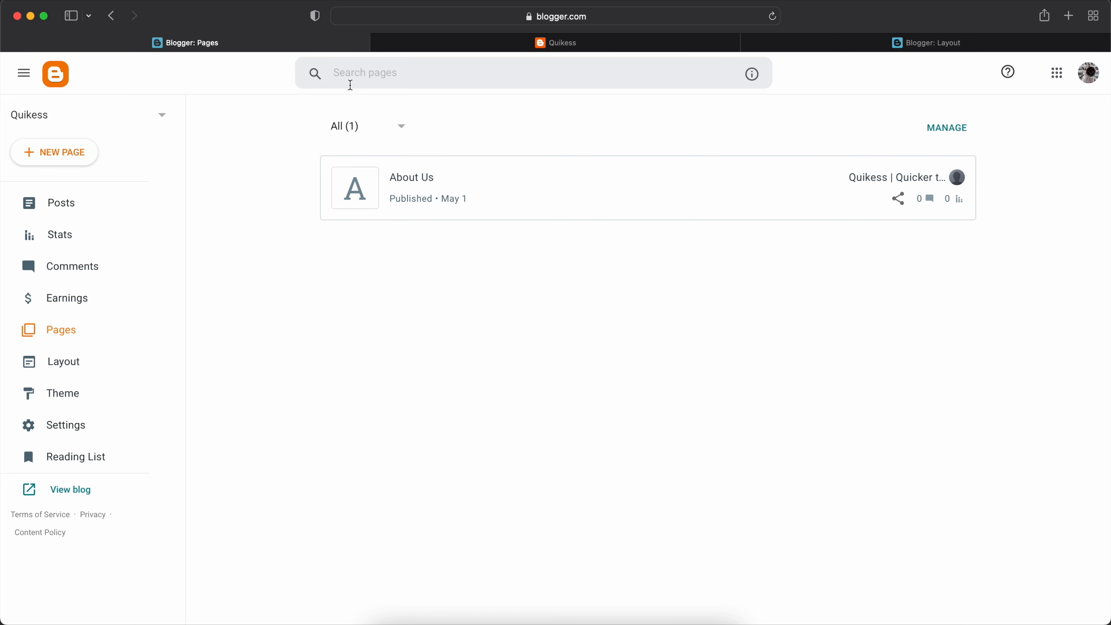
Step: In the blog layout, replace the About item's URL in the Footer Menu's Link List with the copied page link
click(951, 43)
scroll(704, 311, down, 5)
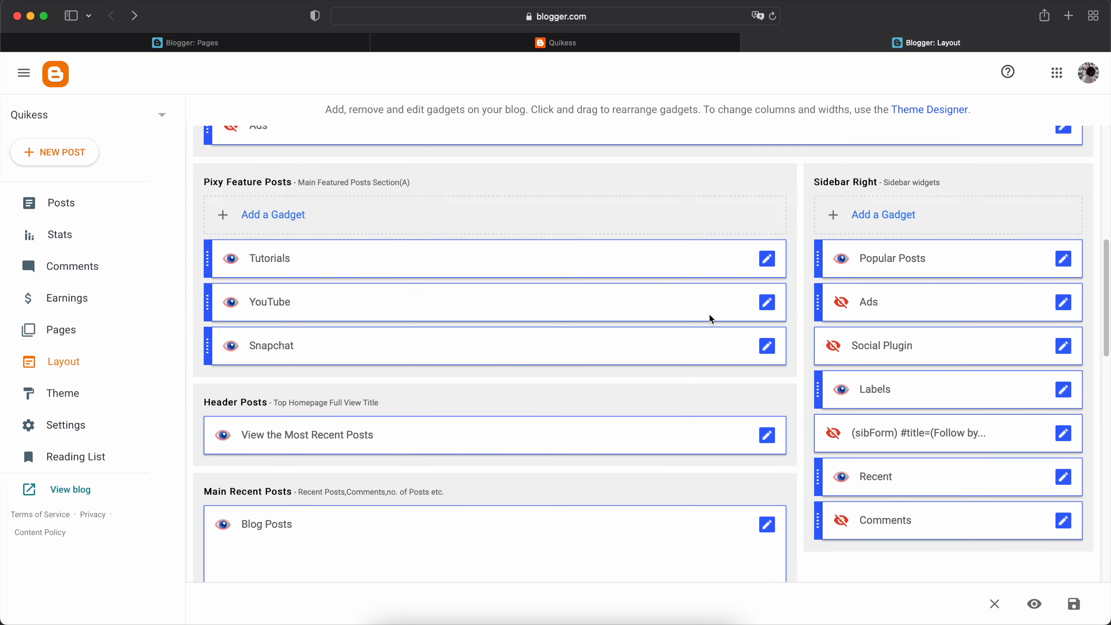
scroll(709, 313, down, 10)
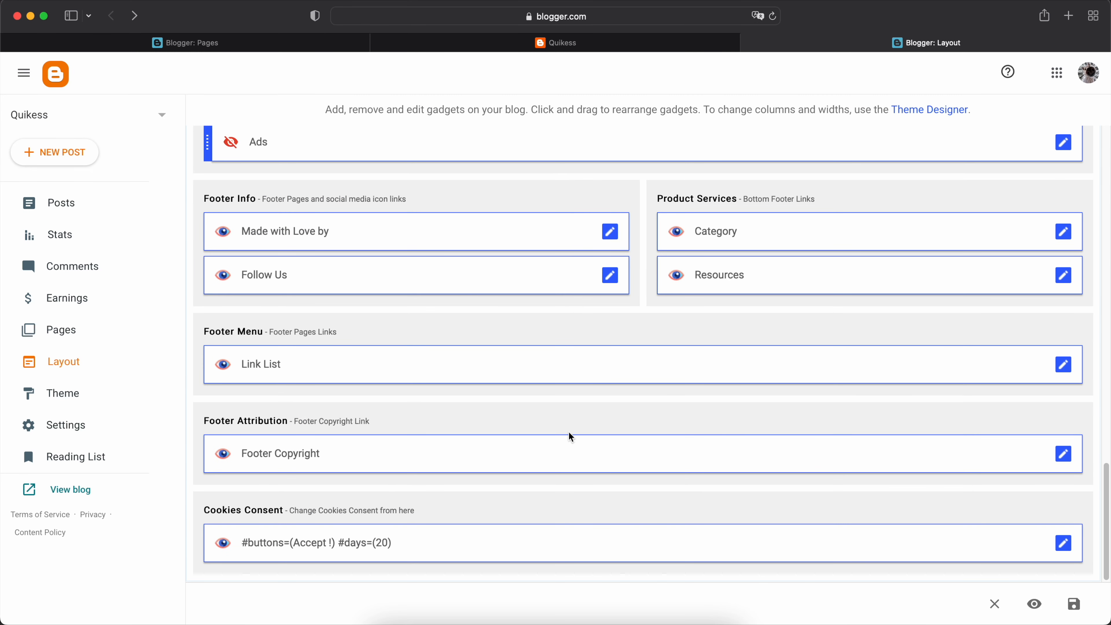
click(1063, 364)
scroll(635, 364, down, 2)
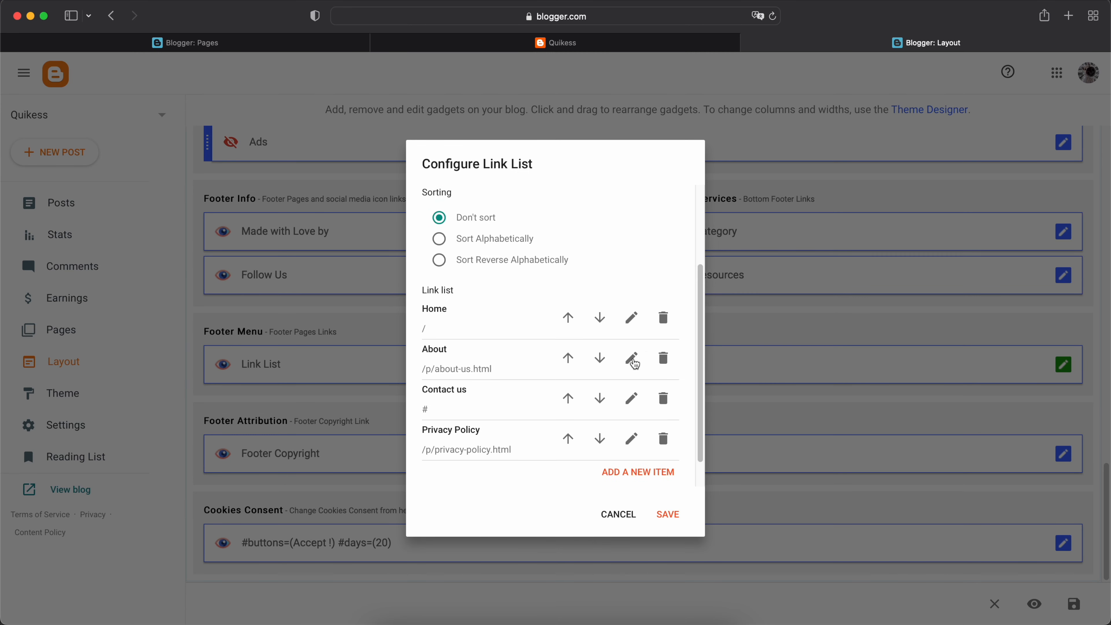
click(631, 358)
click(513, 437)
key(super+a)
key(super+v)
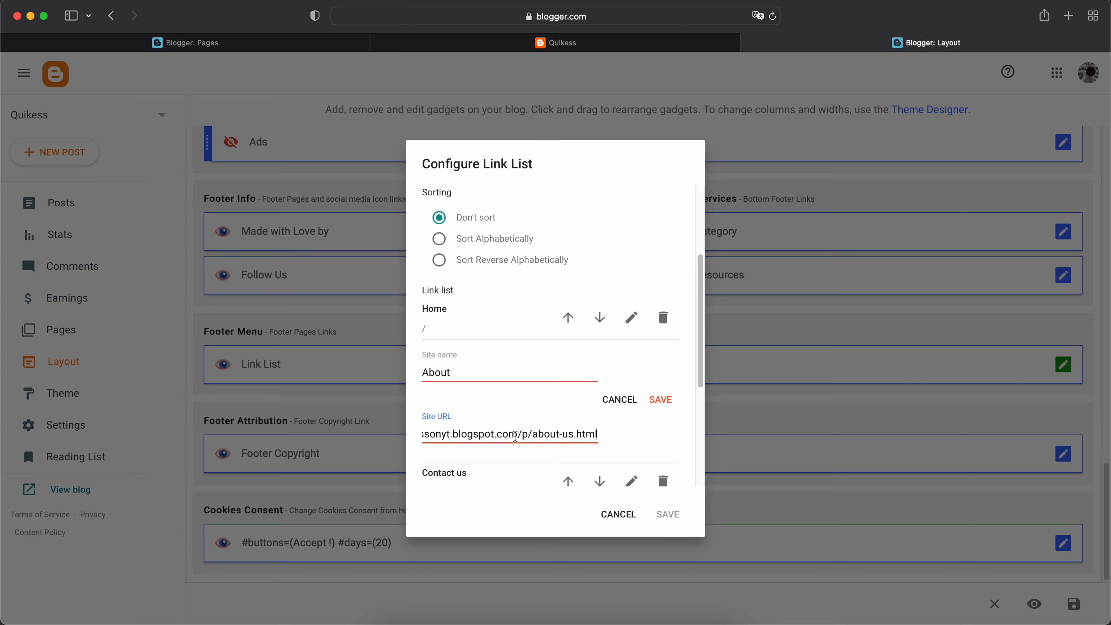
Step: Open the About link in the live blog's footer and check the About Us page's heading
key(ctrl+shift+Tab)
click(791, 609)
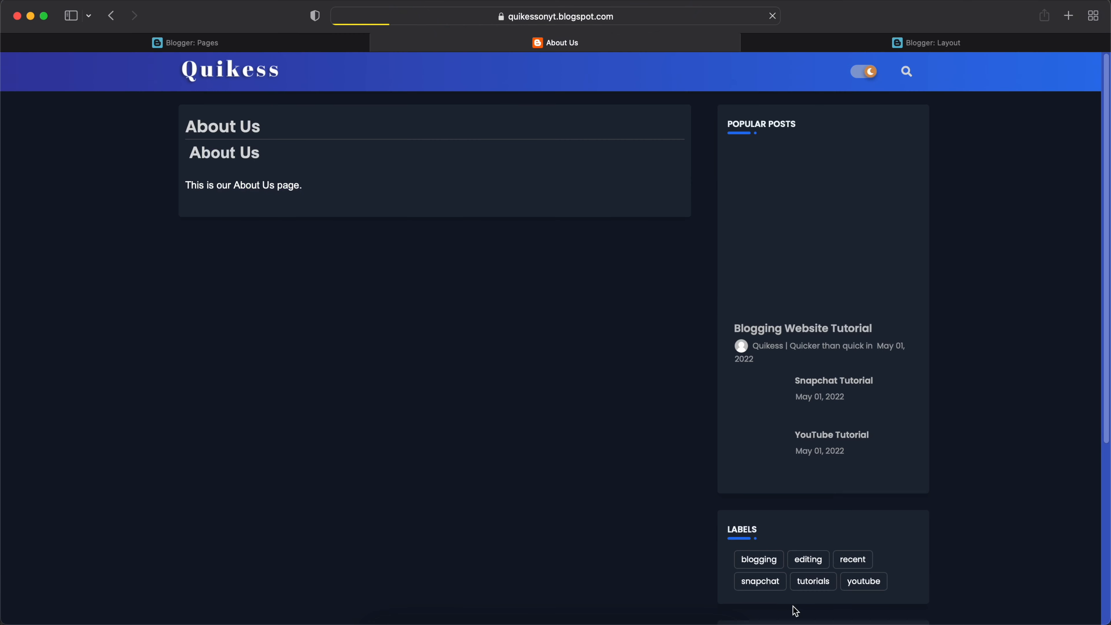
drag(187, 130, 256, 193)
click(136, 218)
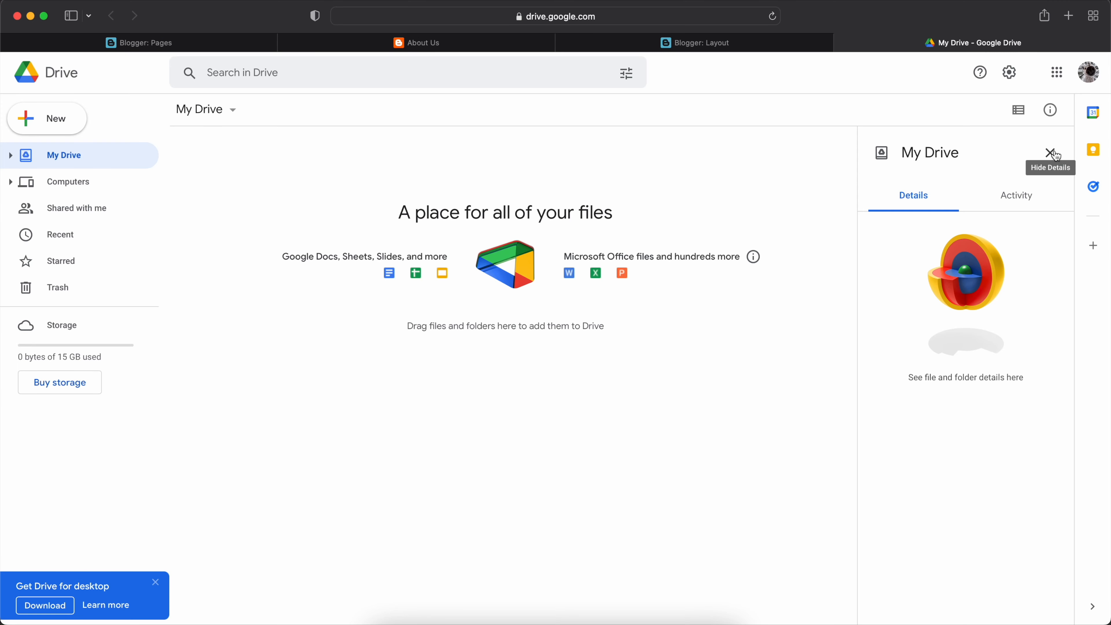
Step: From Google Drive, create a blank Google Form titled Contact Us with the description "Contact us here or give feedback."
click(1051, 153)
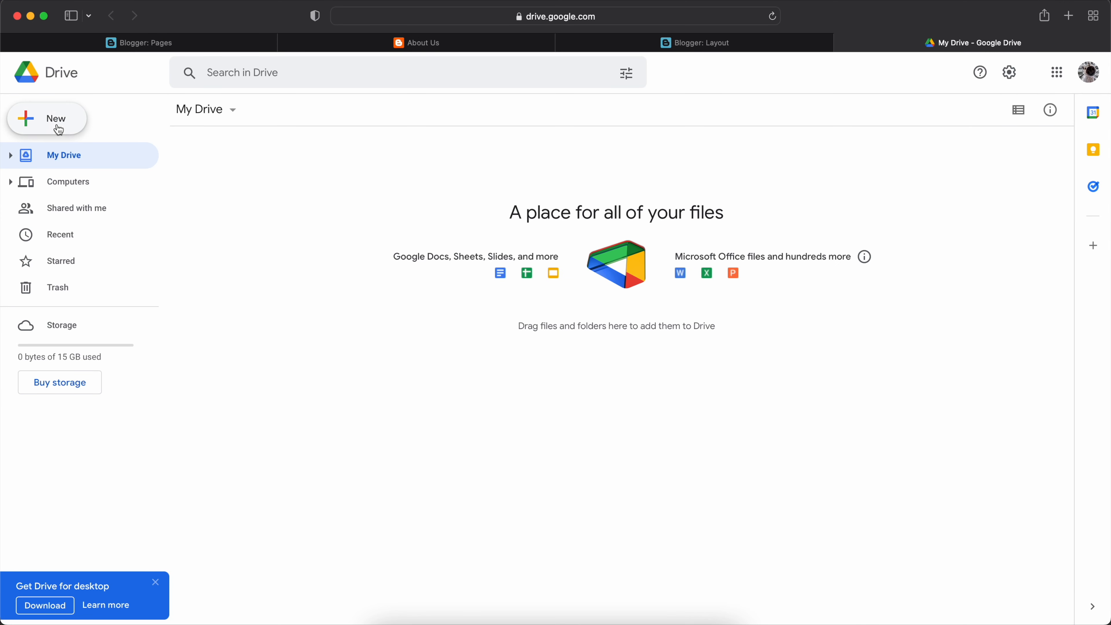
click(43, 131)
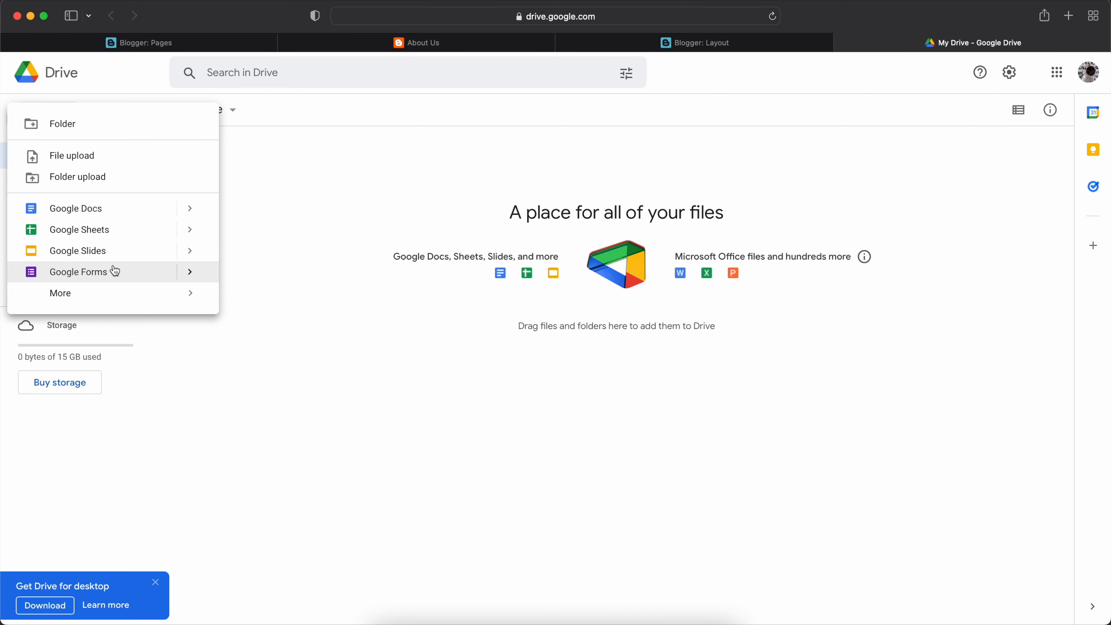
click(190, 274)
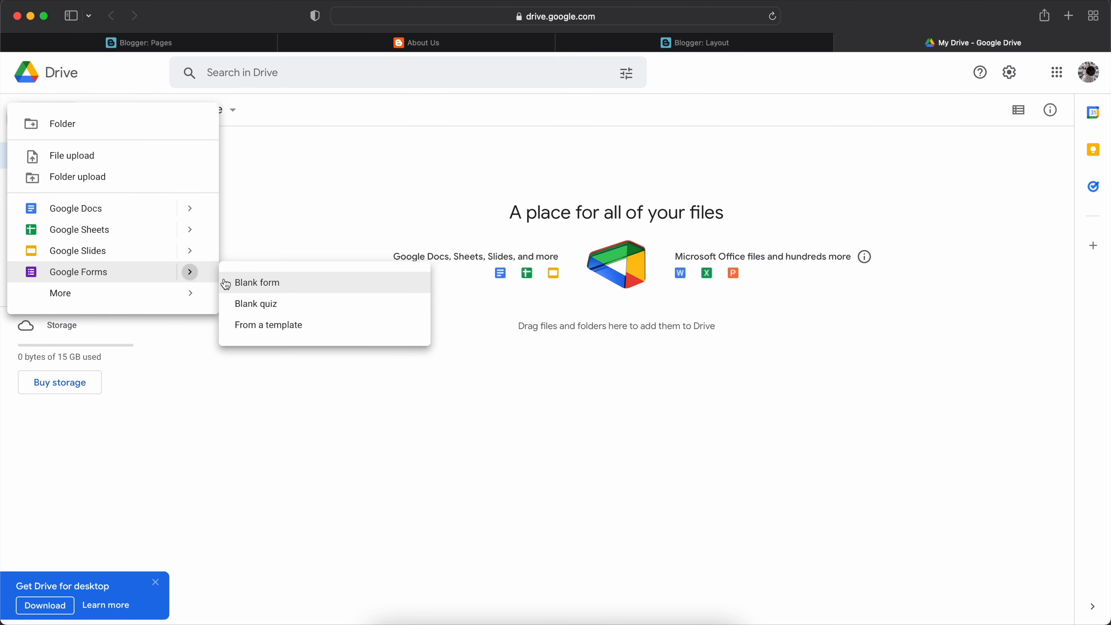
click(277, 286)
drag(450, 165, 306, 172)
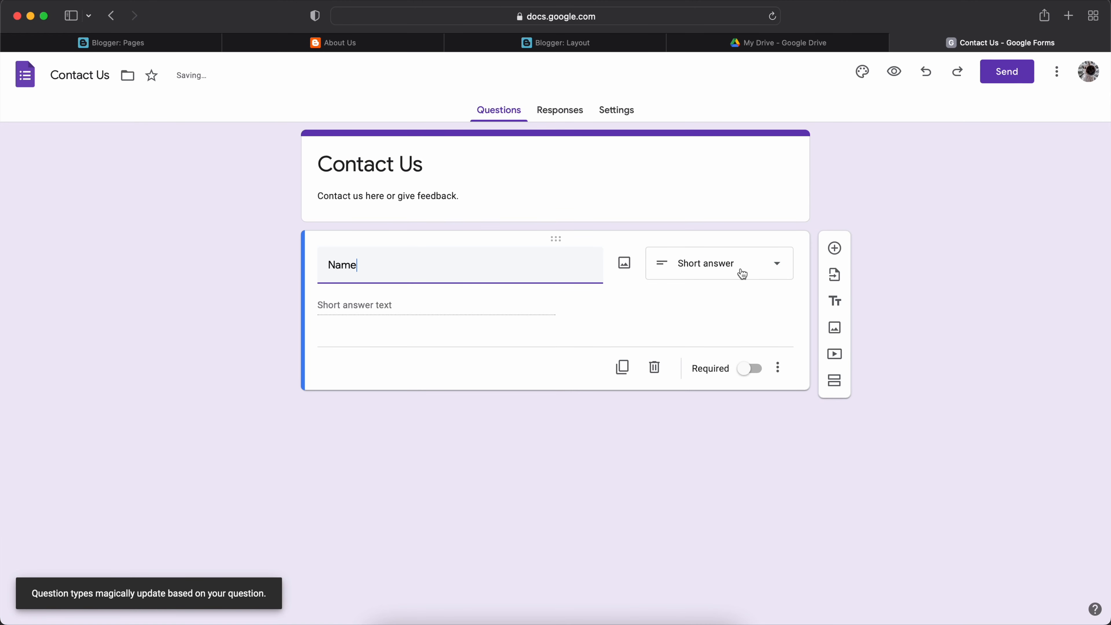
Step: Keep the form's Name question as Short answer and make it required
click(743, 273)
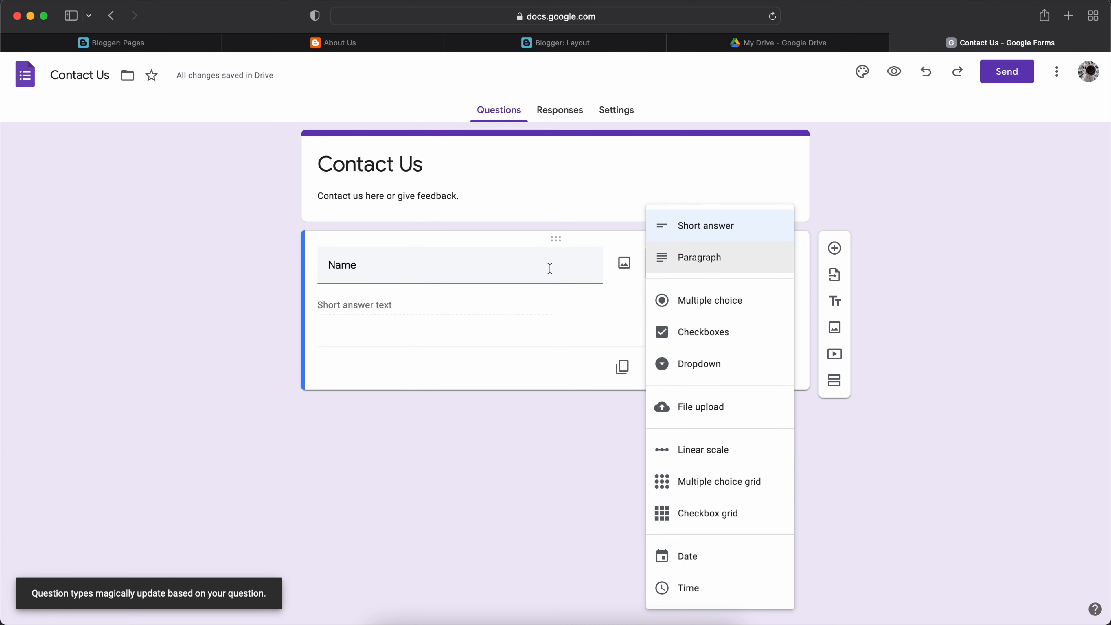
click(432, 311)
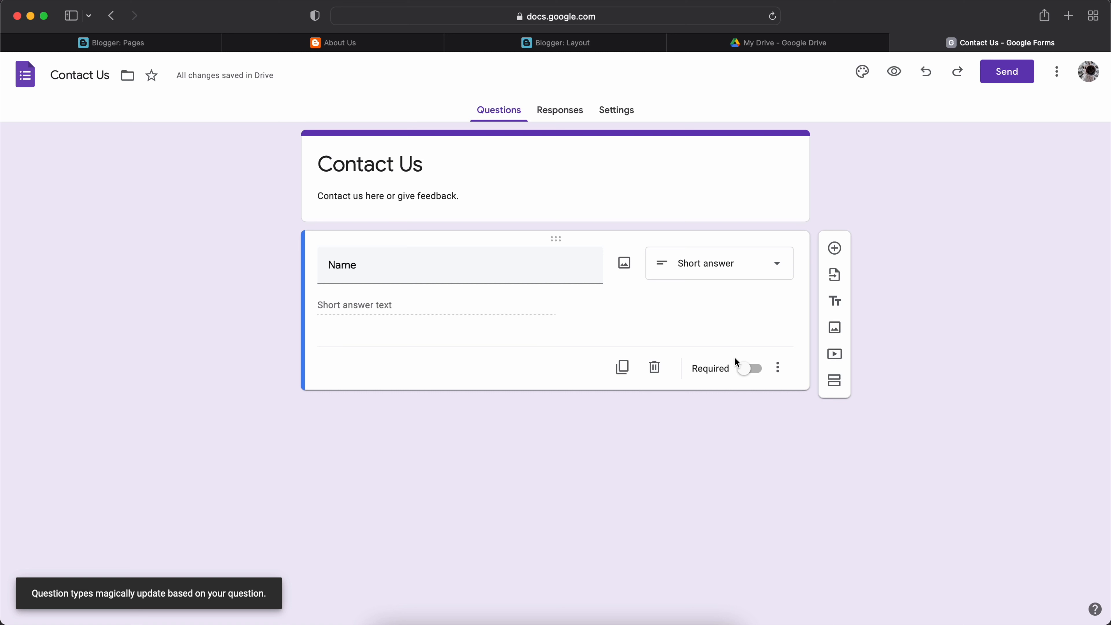
click(750, 369)
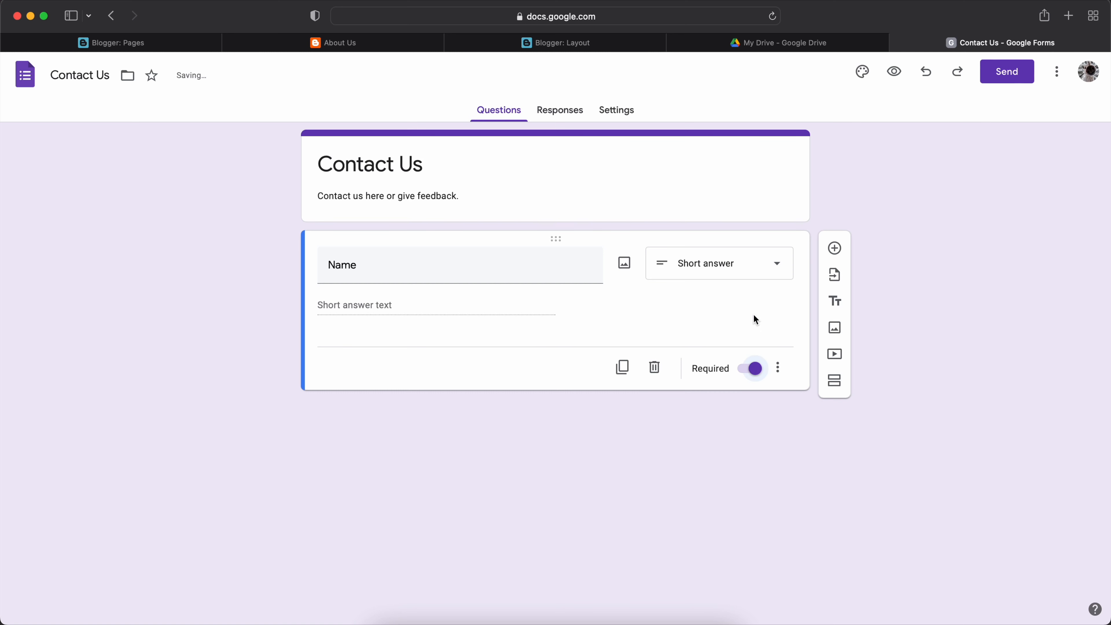
Step: Add an Email question to the form as a required Short answer
click(834, 248)
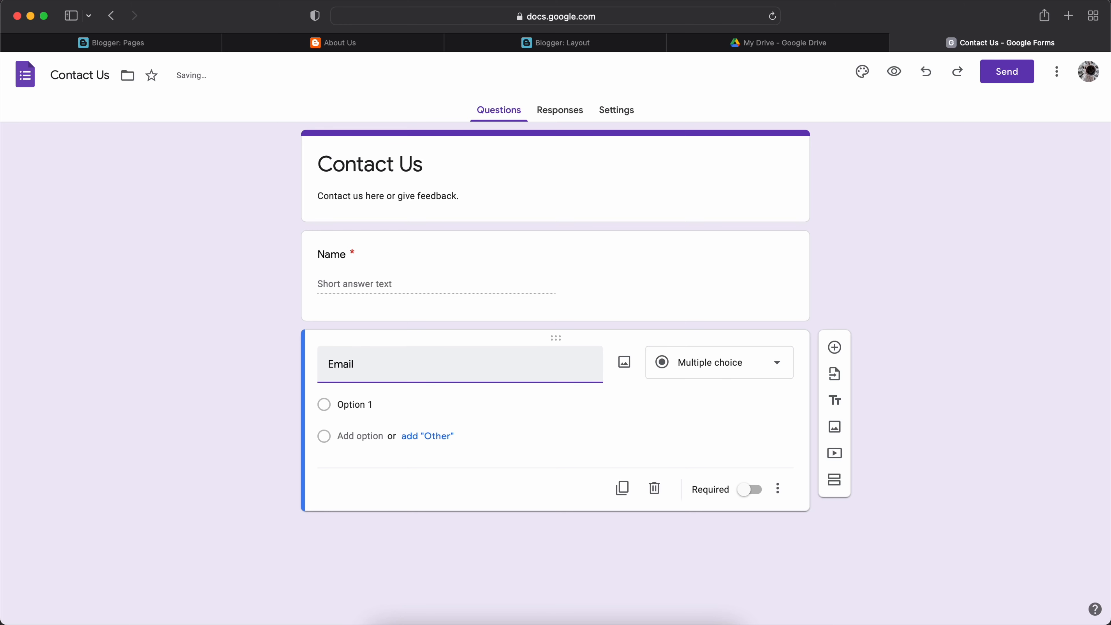
click(687, 365)
click(700, 226)
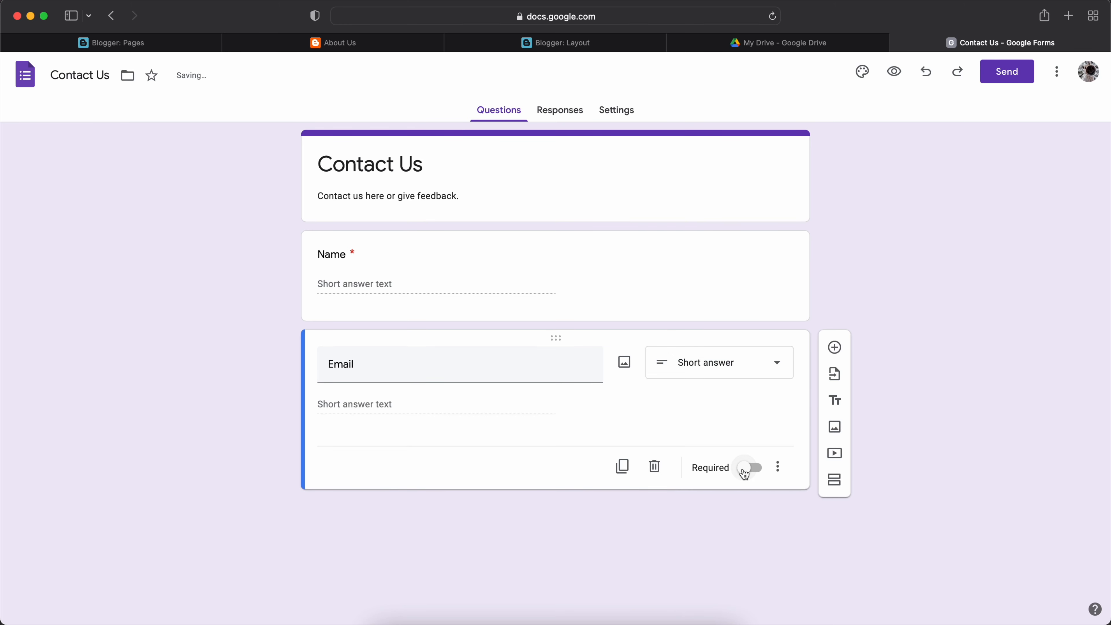
click(749, 467)
Step: Add a Phone Number question to the form with the Short answer type
text(Message)
text(mber)
click(763, 433)
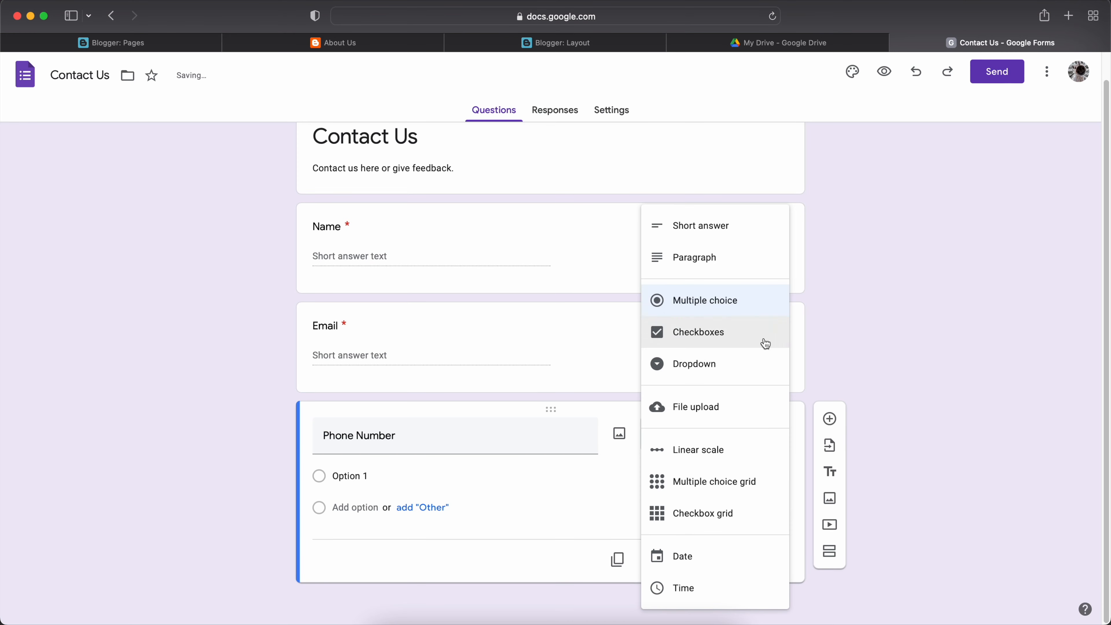
click(734, 226)
Step: Add a Message question to the form as a required Paragraph answer
click(828, 438)
text(Message)
click(714, 435)
click(709, 266)
click(745, 563)
Step: Copy the Contact Us form's shortened share link and close the sending options
scroll(896, 263, up, 3)
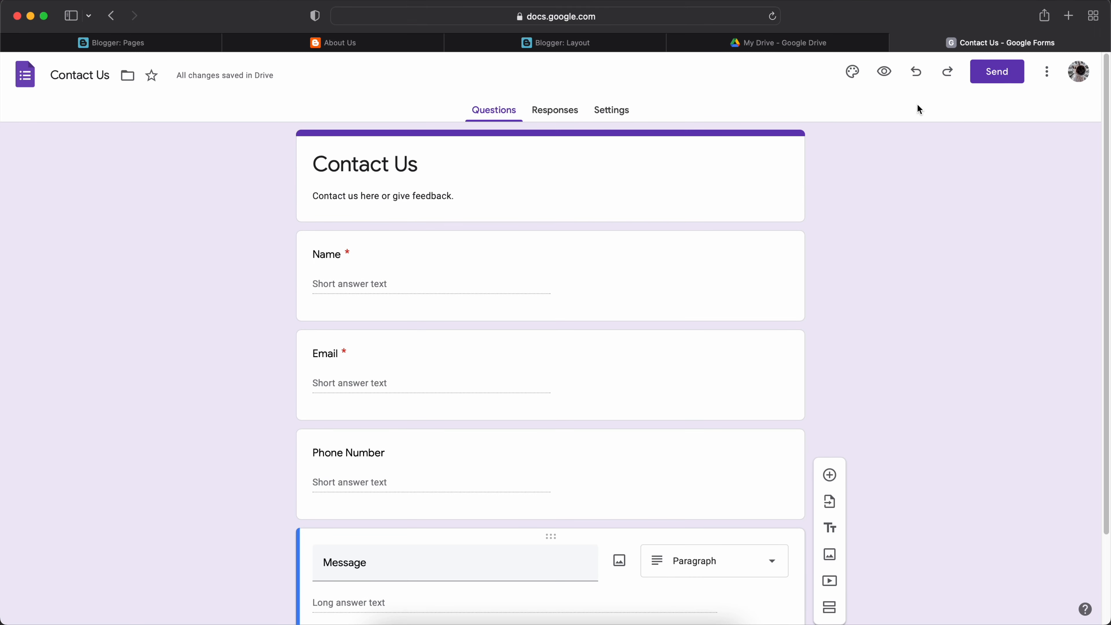
click(997, 74)
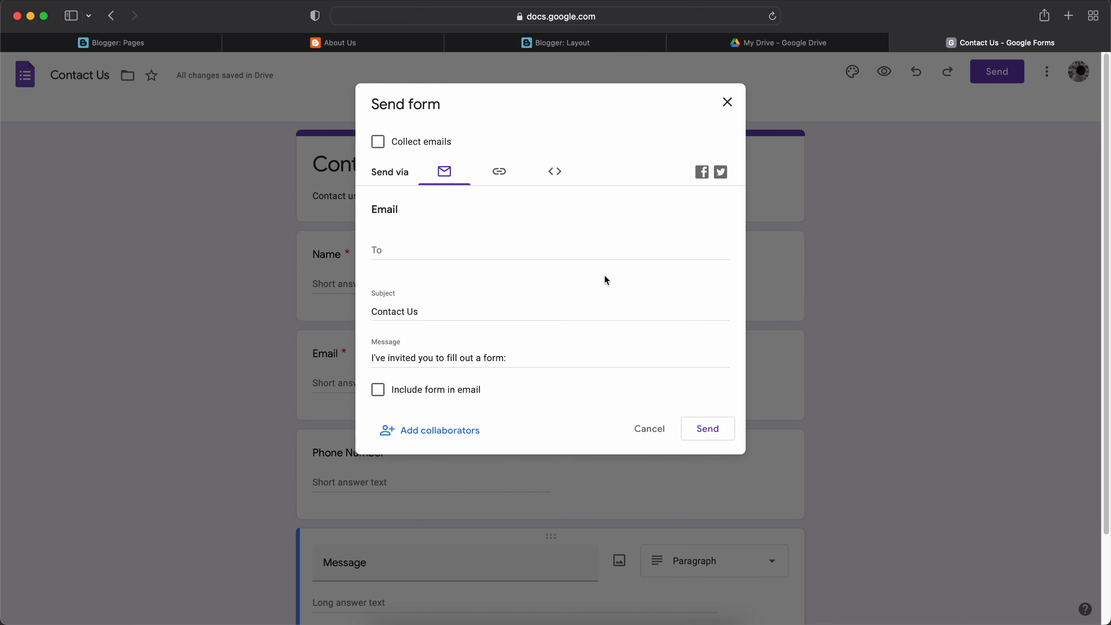
click(500, 174)
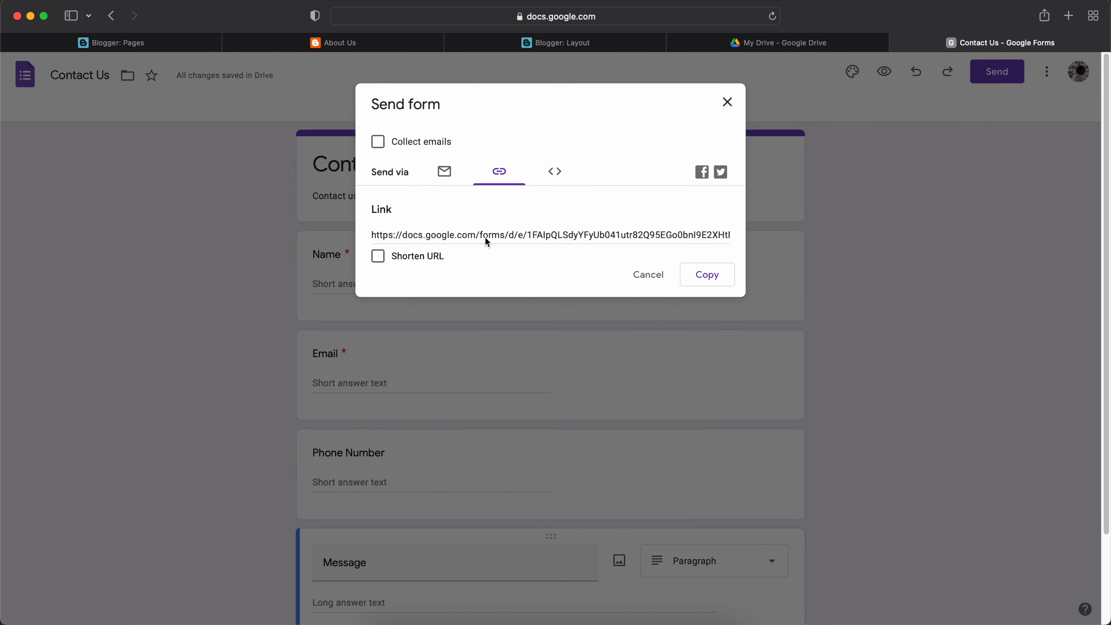
click(393, 260)
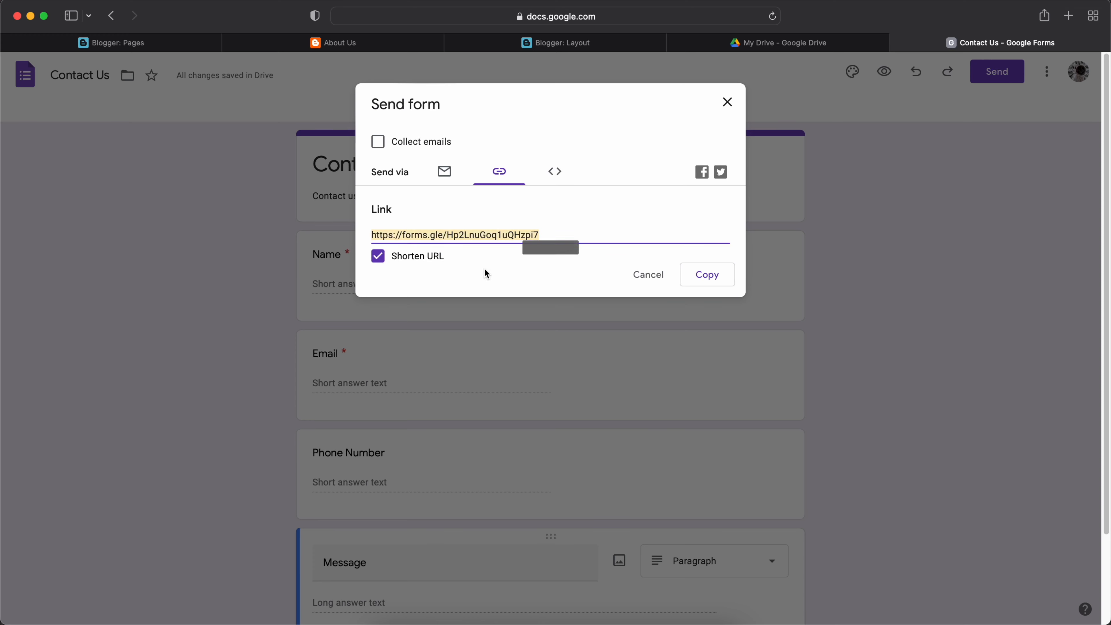
click(728, 276)
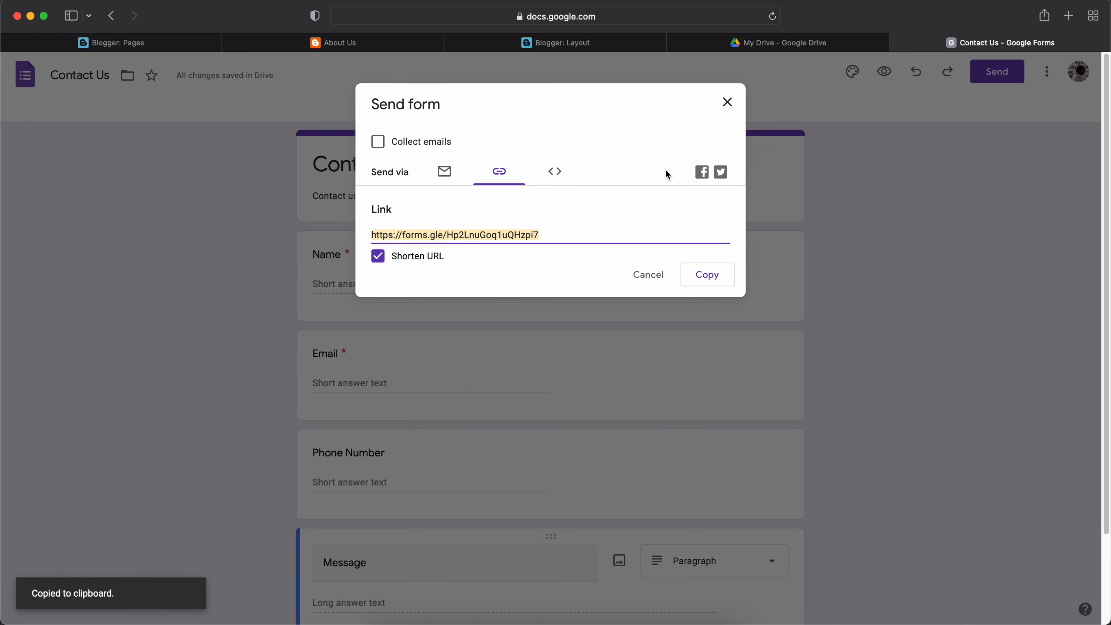
click(736, 101)
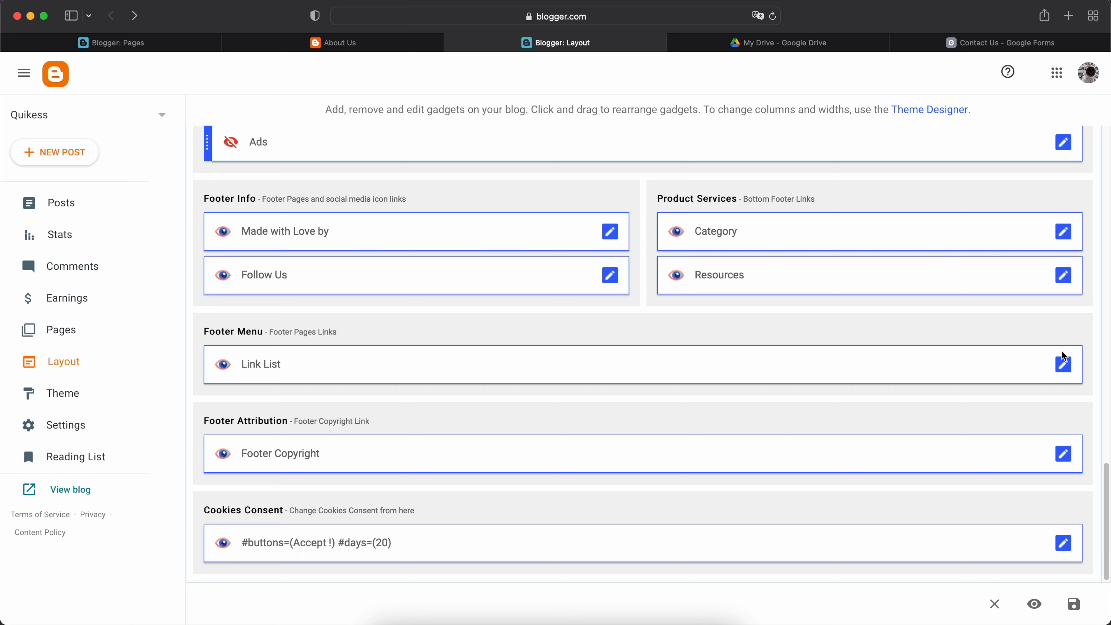
Step: In the blog layout's Footer Menu Link List, replace the Contact us item's URL with the copied form link
click(1063, 364)
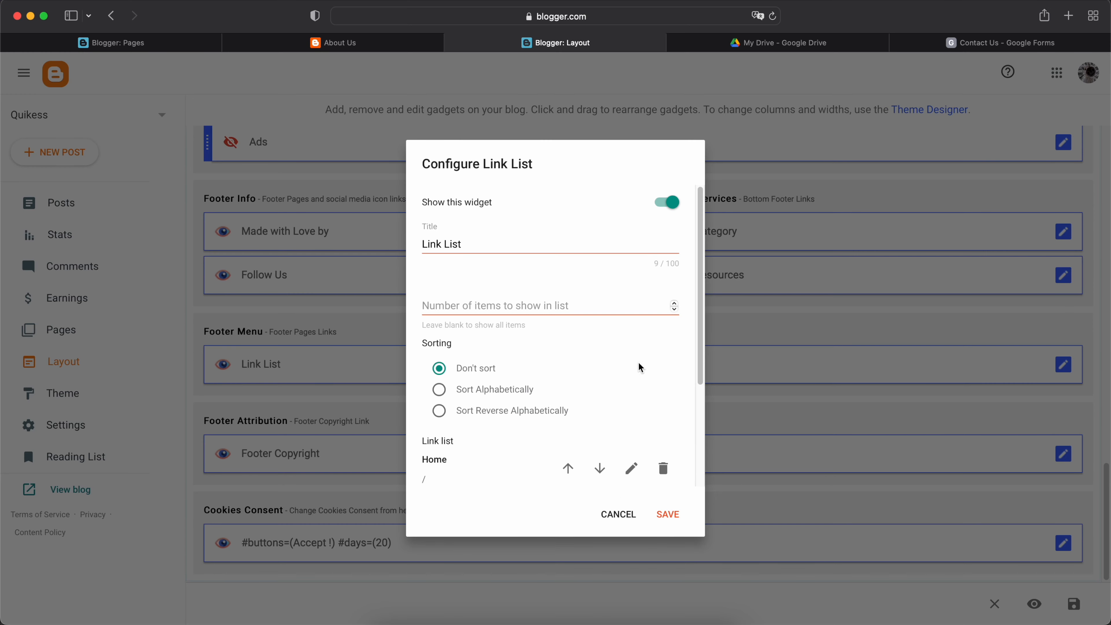
scroll(577, 405, down, 4)
click(631, 399)
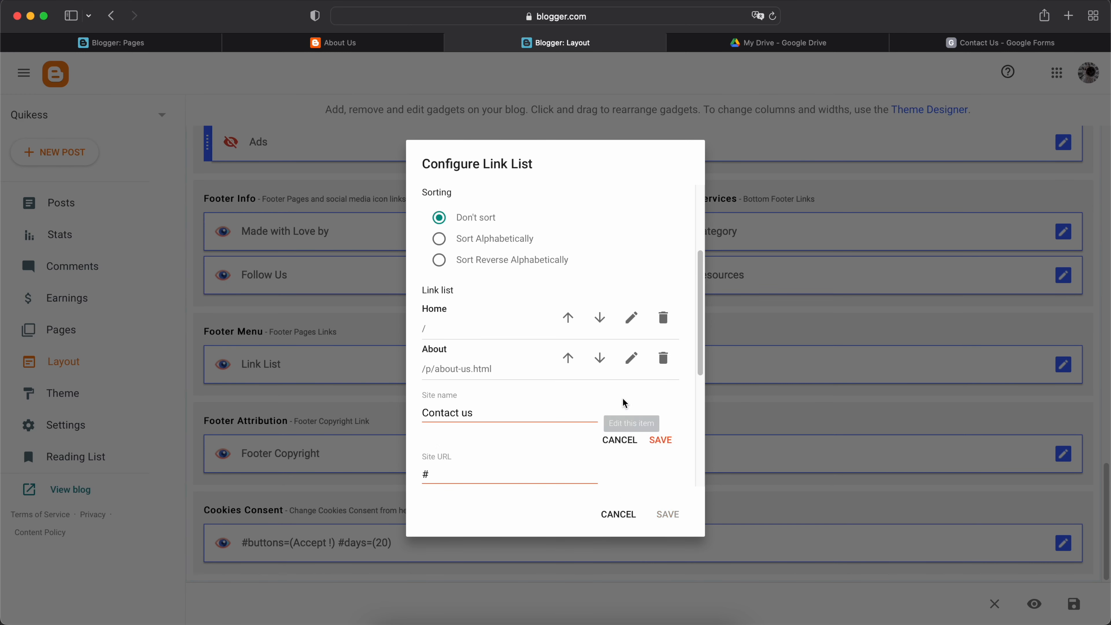
click(452, 475)
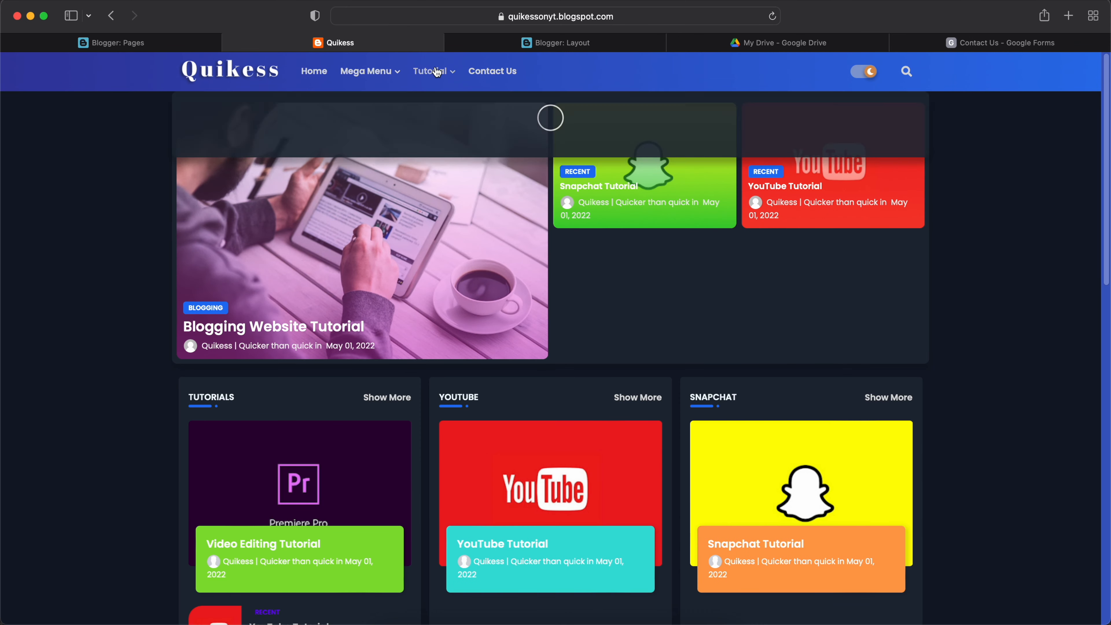
Step: Open Contact Us from the live blog's header menu, dismiss the autosave notice to check the form, and return to the blog
click(493, 77)
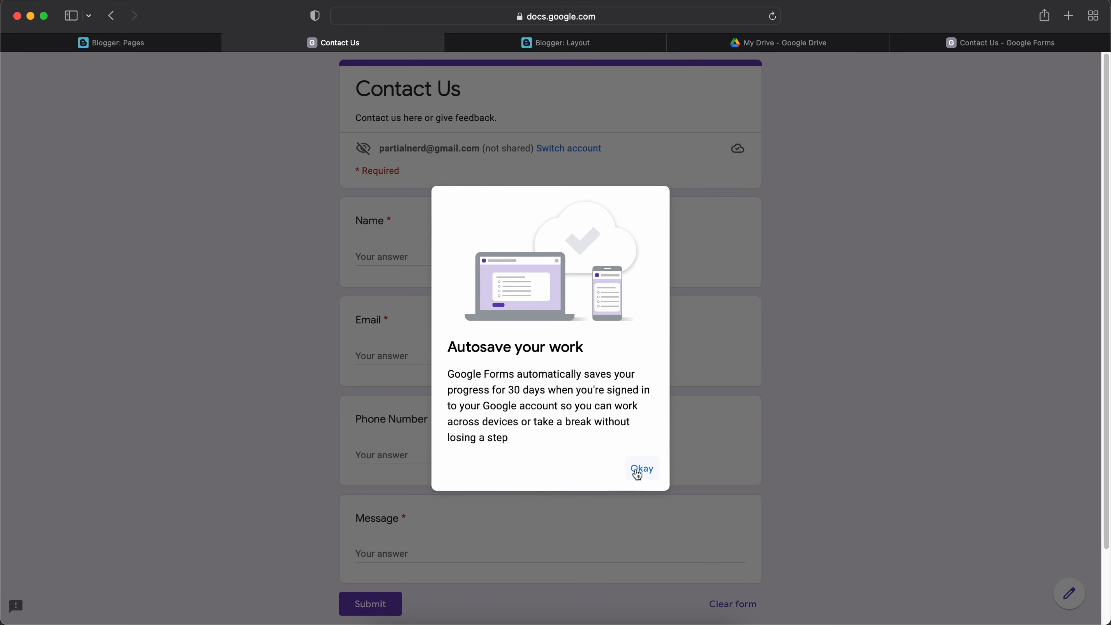
click(640, 469)
key(super+bracketleft)
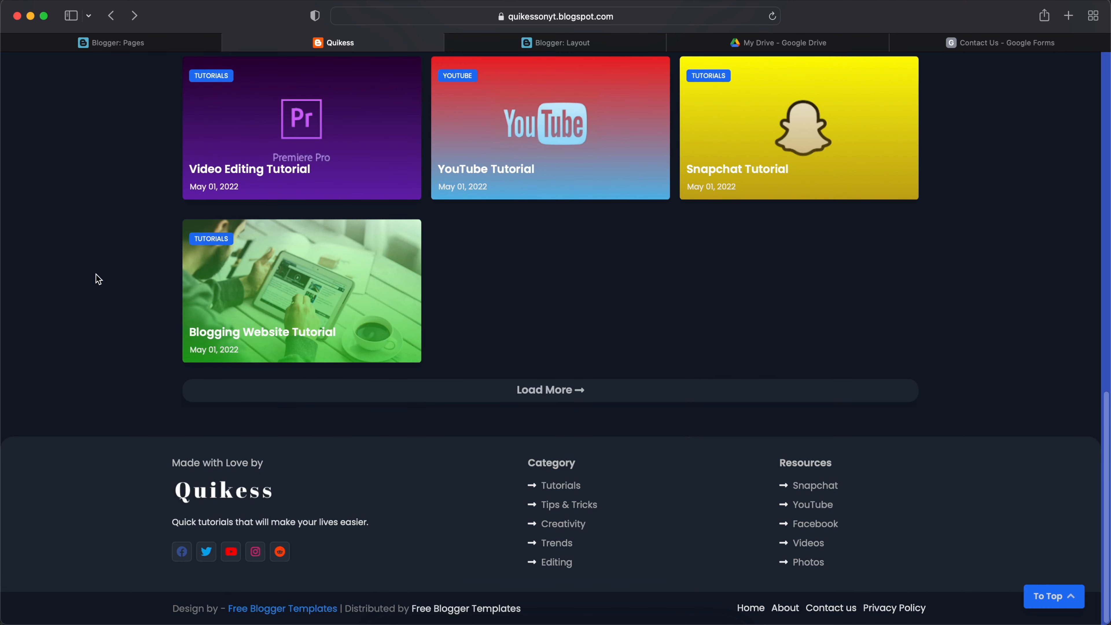
Step: Switch the live blog from dark to light mode and look over the homepage's post sections
scroll(83, 308, up, 15)
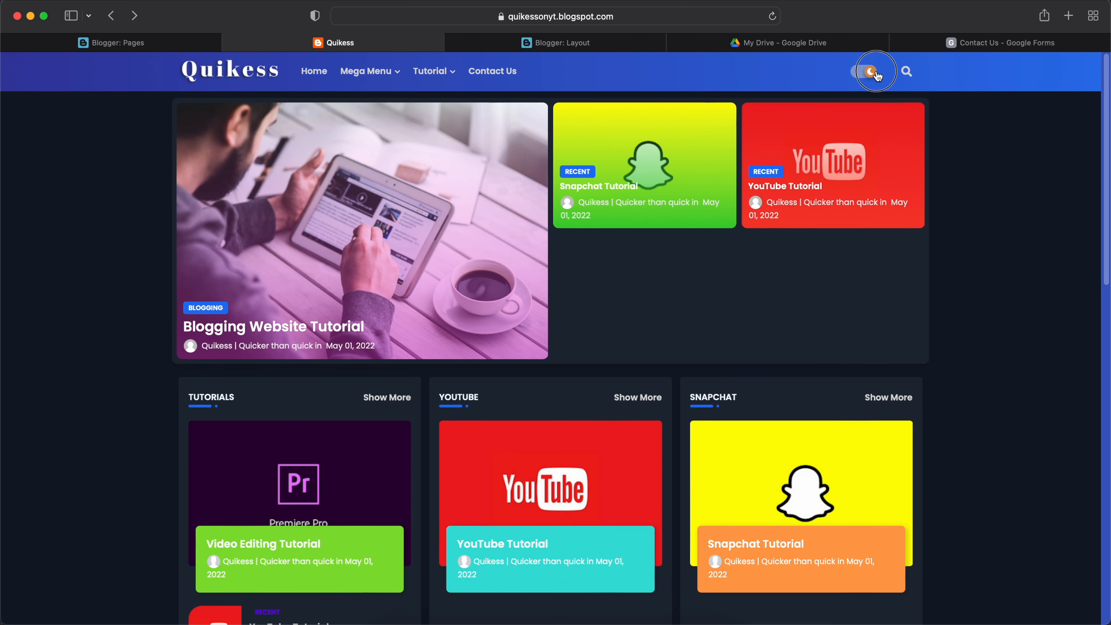
click(877, 75)
scroll(1009, 278, down, 15)
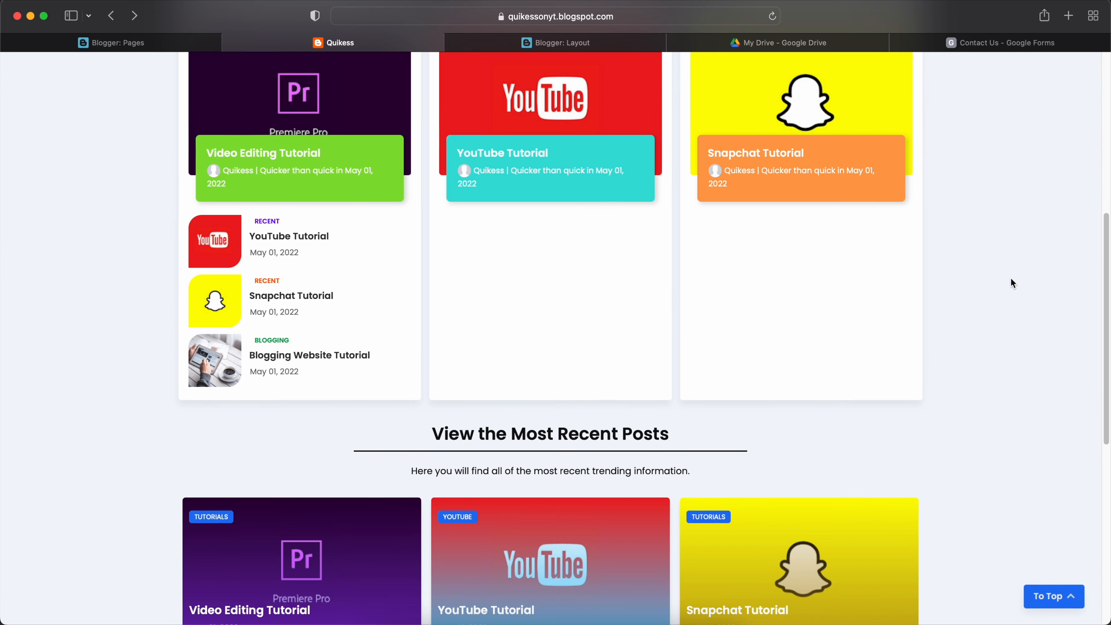
scroll(1009, 279, up, 8)
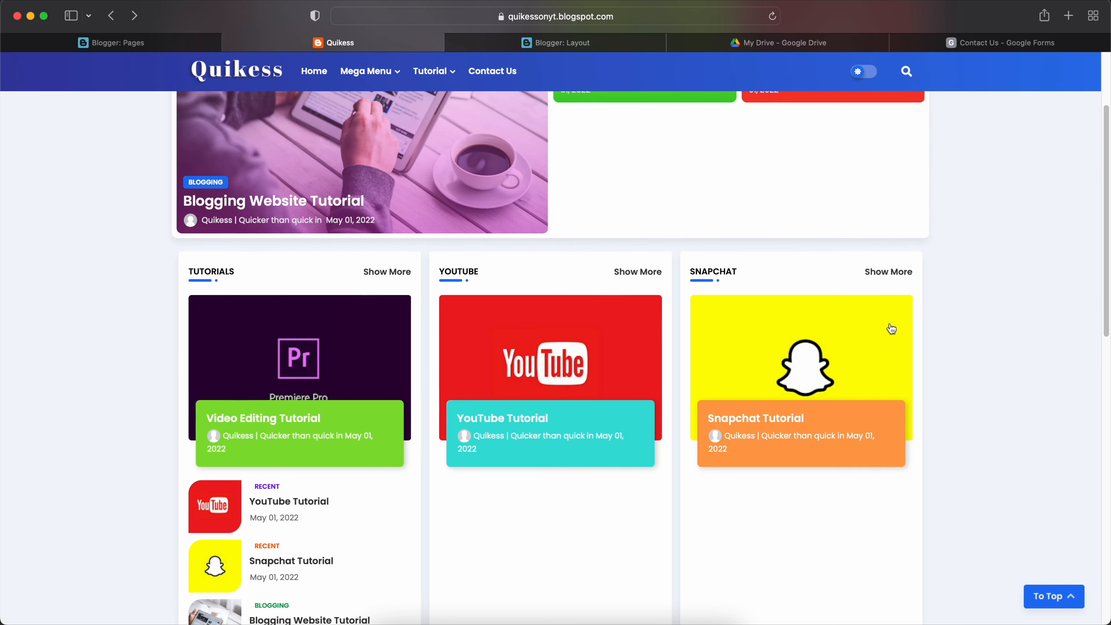
Step: Open the Video Editing Tutorial post from the Tutorials section and review its content, tags, share options and sidebar
click(277, 357)
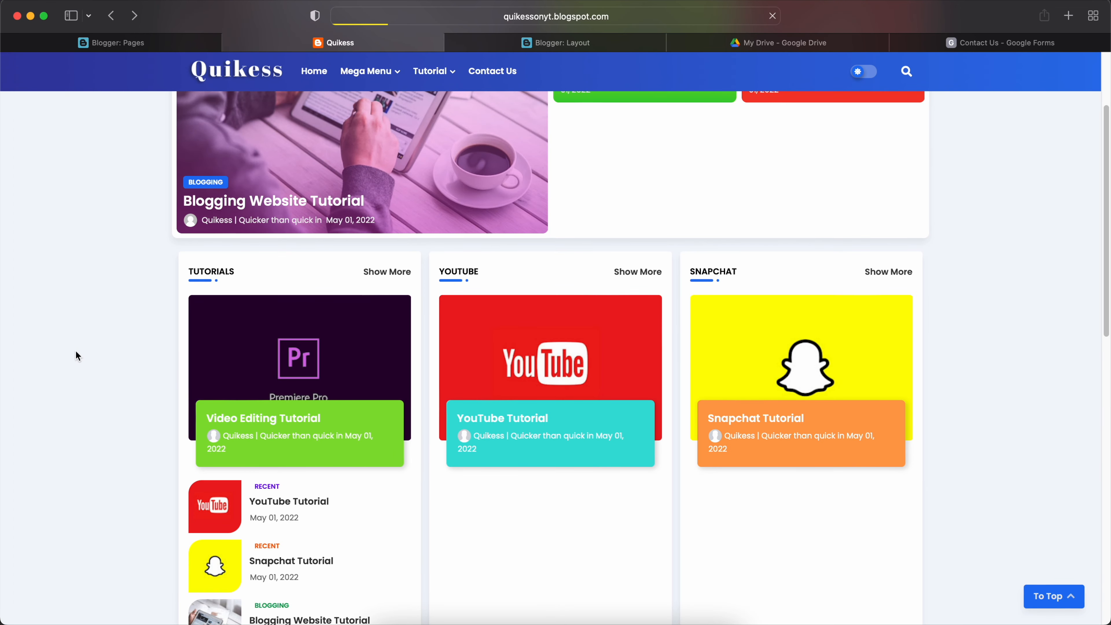
scroll(78, 344, down, 5)
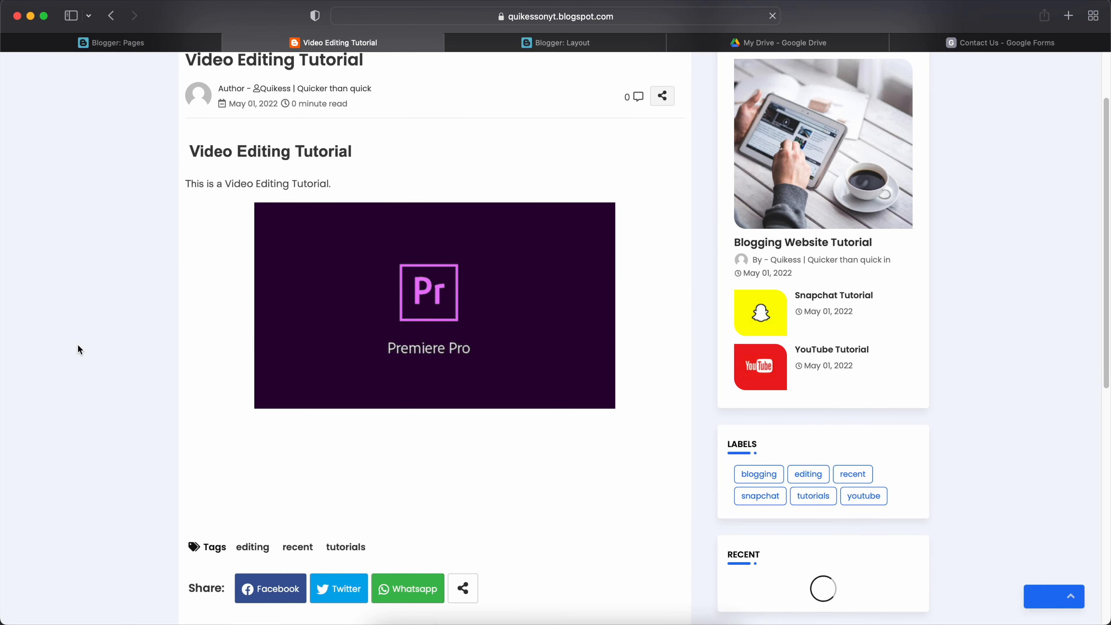
scroll(77, 344, up, 3)
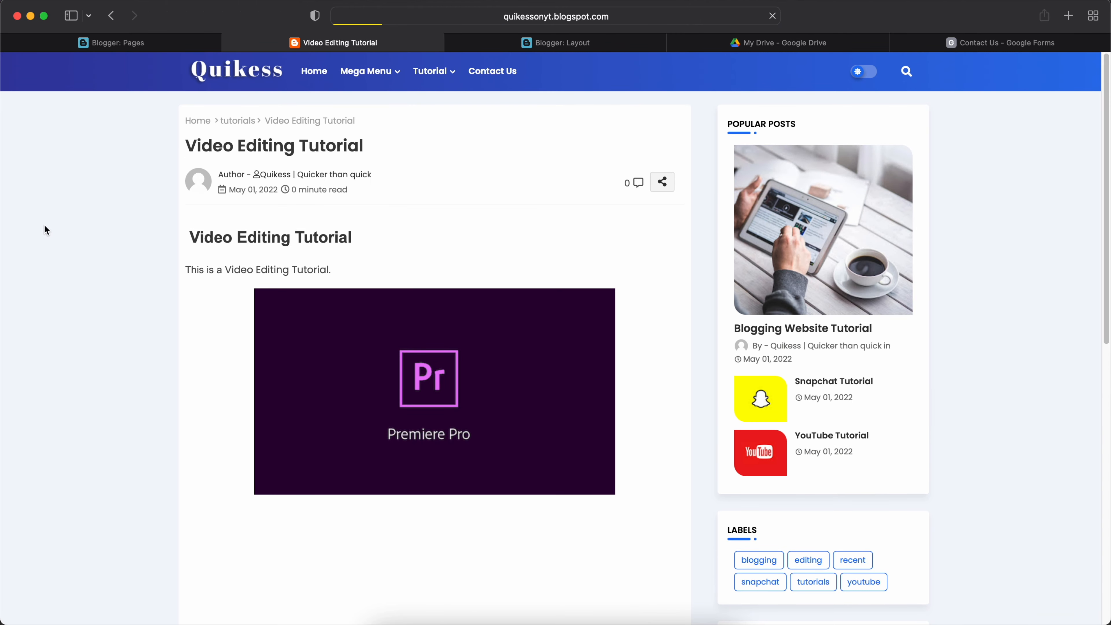